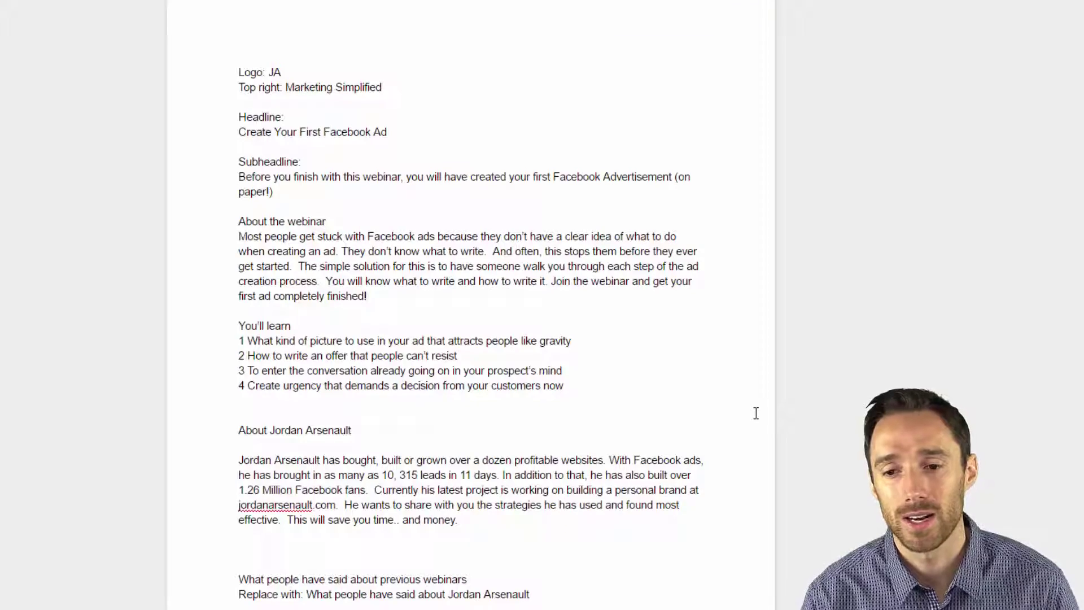
{"action": "scroll", "coordinate": [757, 413], "scroll_direction": "down", "scroll_amount": 5}
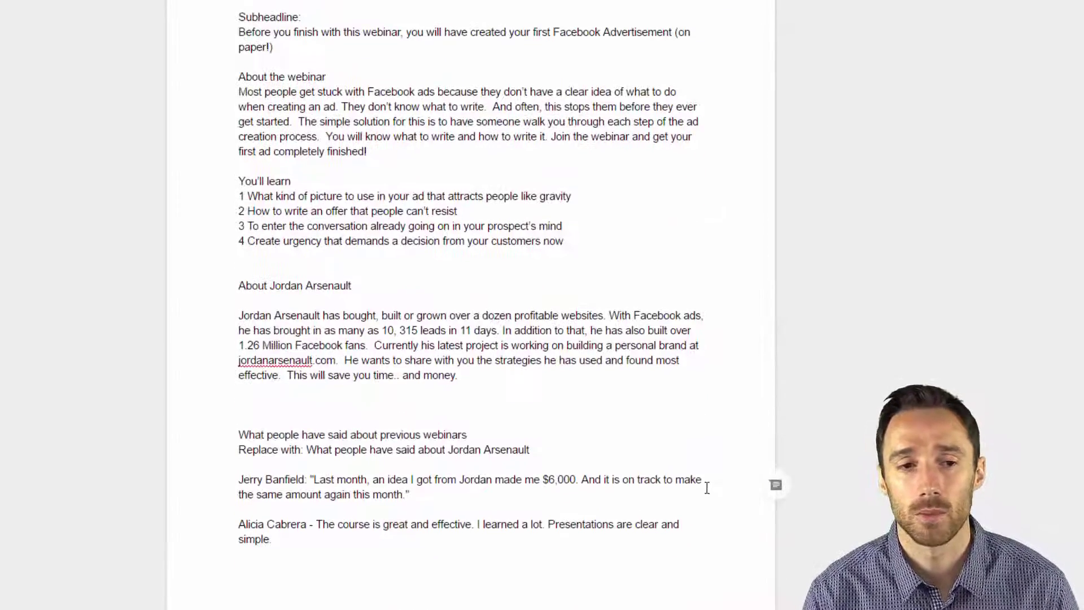
{"action": "scroll", "coordinate": [707, 488], "scroll_direction": "up", "scroll_amount": 5}
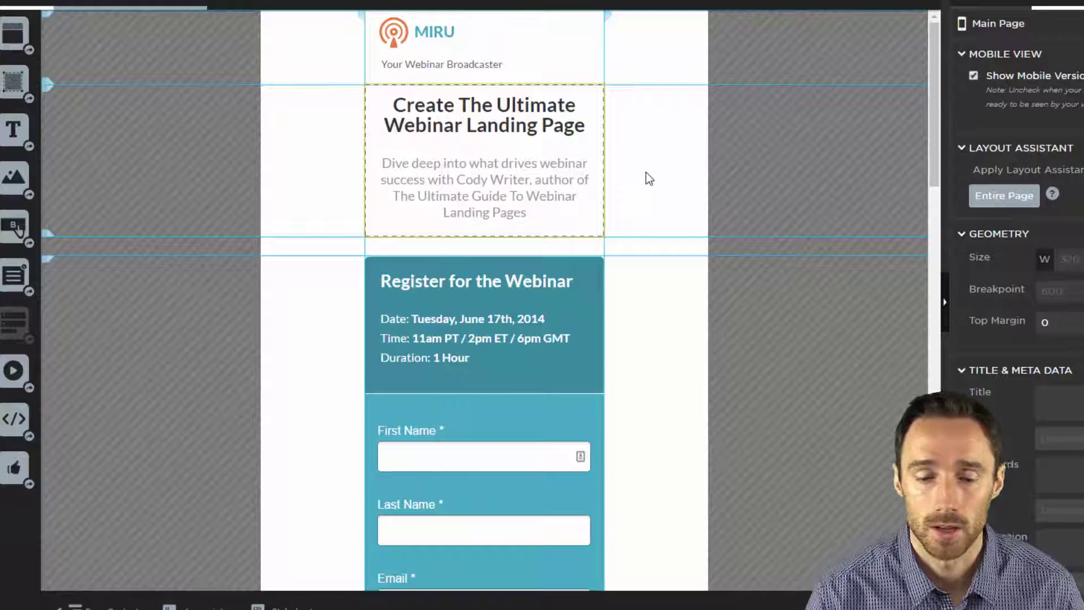
{"action": "key", "text": "Escape"}
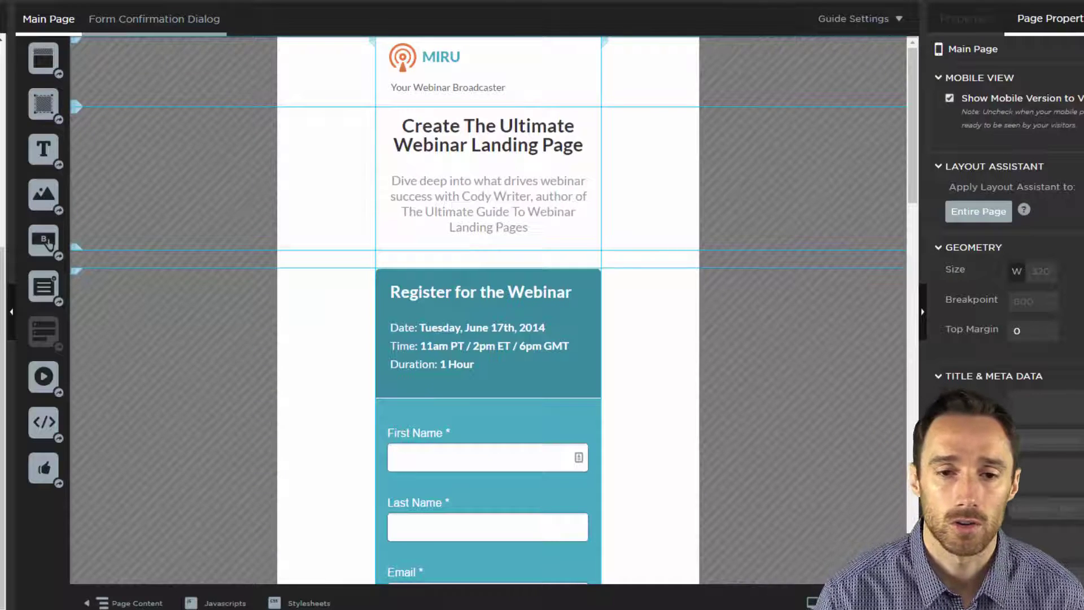
Replace the header logo with logo-1.jpg from My Images, scaled to fit the original image's size
{"action": "left_click", "coordinate": [437, 65]}
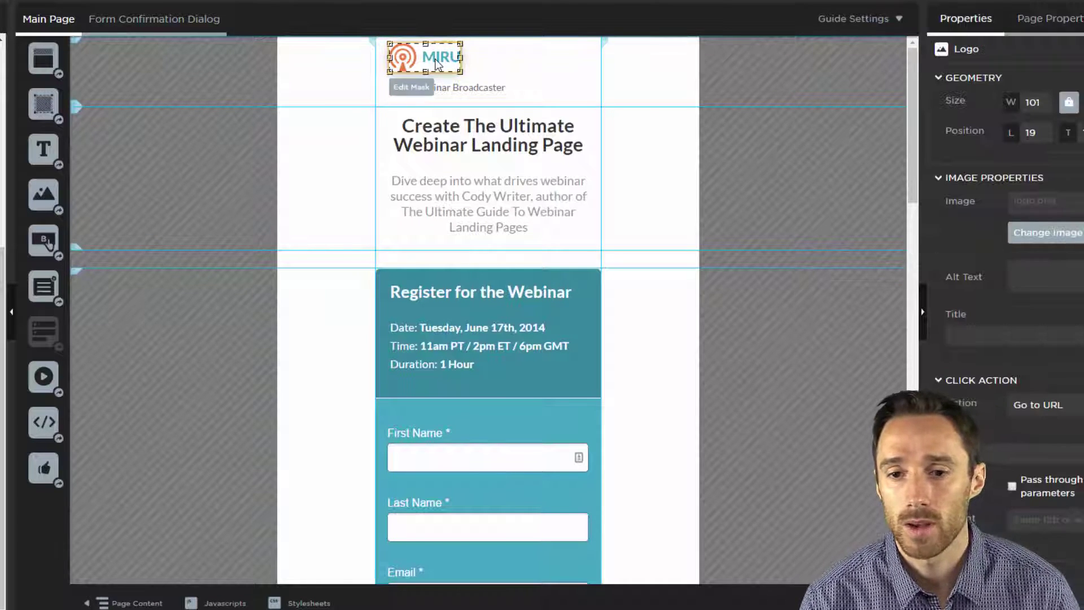
{"action": "left_click", "coordinate": [1048, 232]}
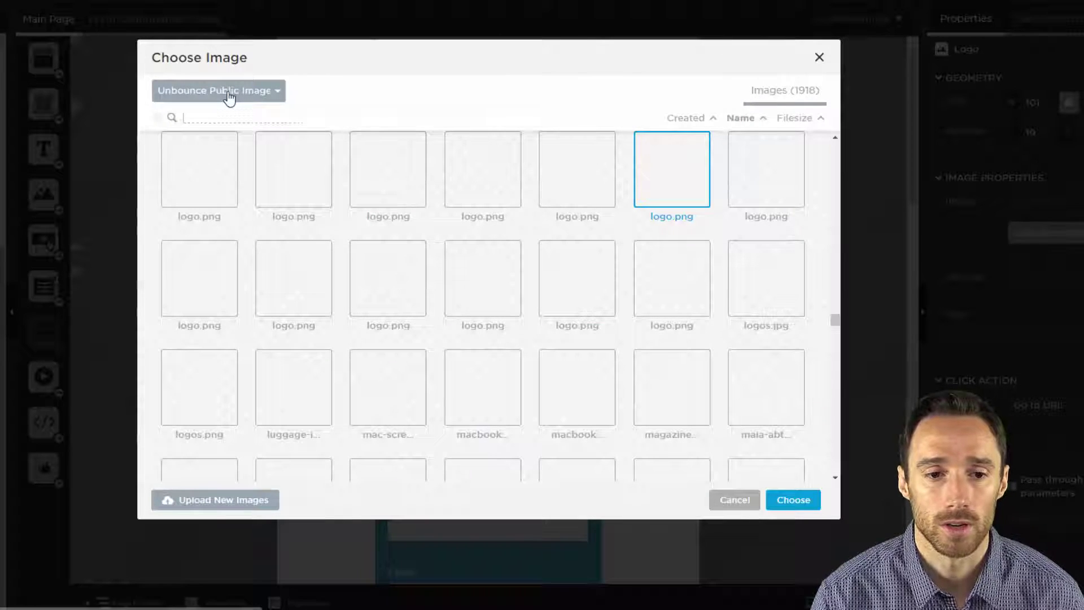
{"action": "left_click", "coordinate": [229, 97]}
{"action": "left_click", "coordinate": [231, 113]}
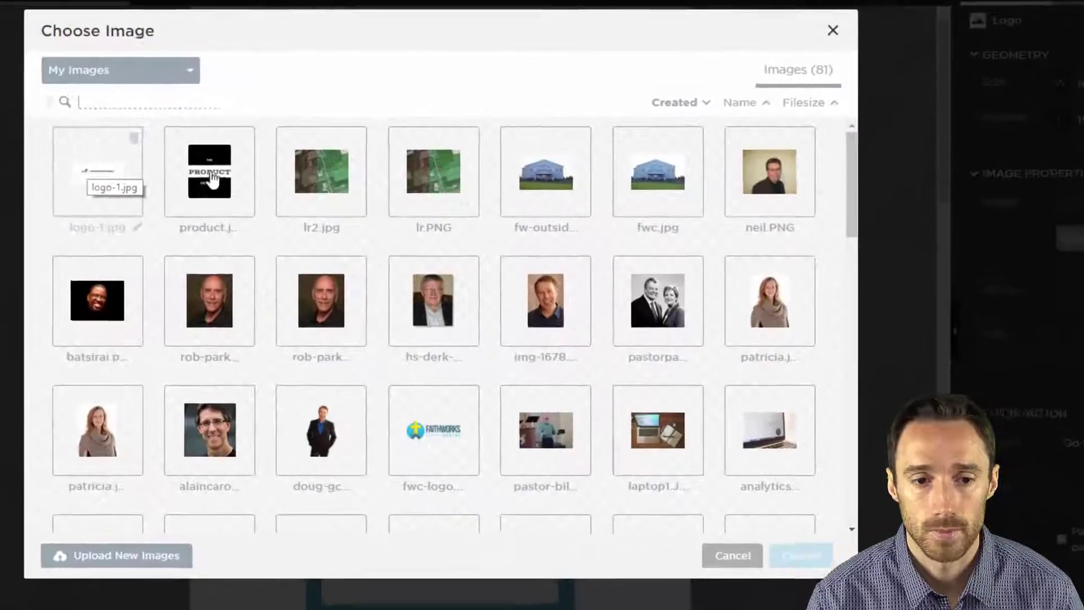
{"action": "left_click", "coordinate": [192, 172]}
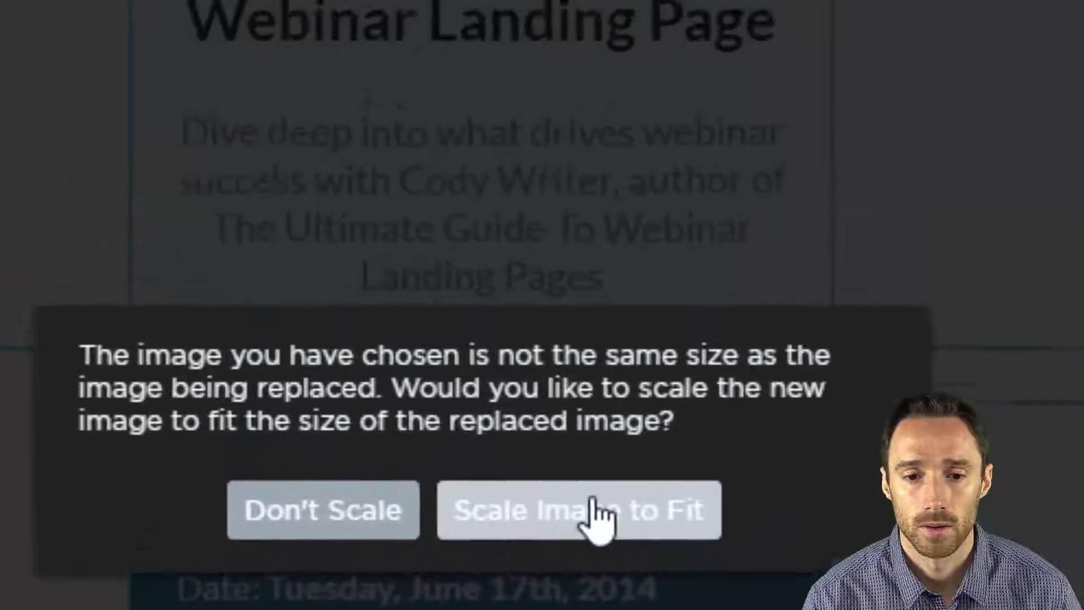
{"action": "left_click", "coordinate": [598, 384]}
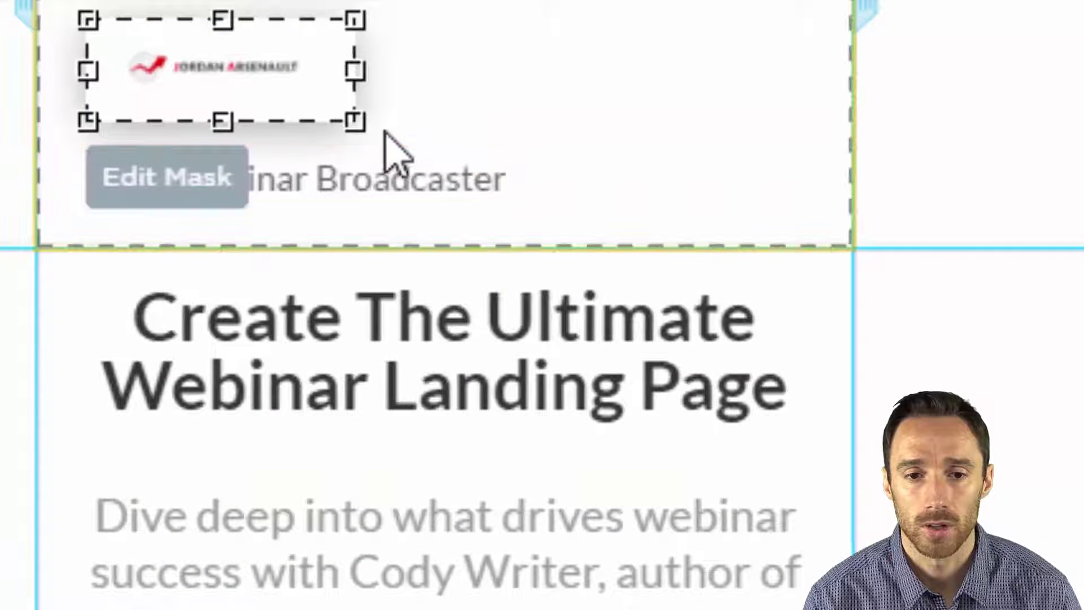
{"action": "left_click", "coordinate": [811, 186]}
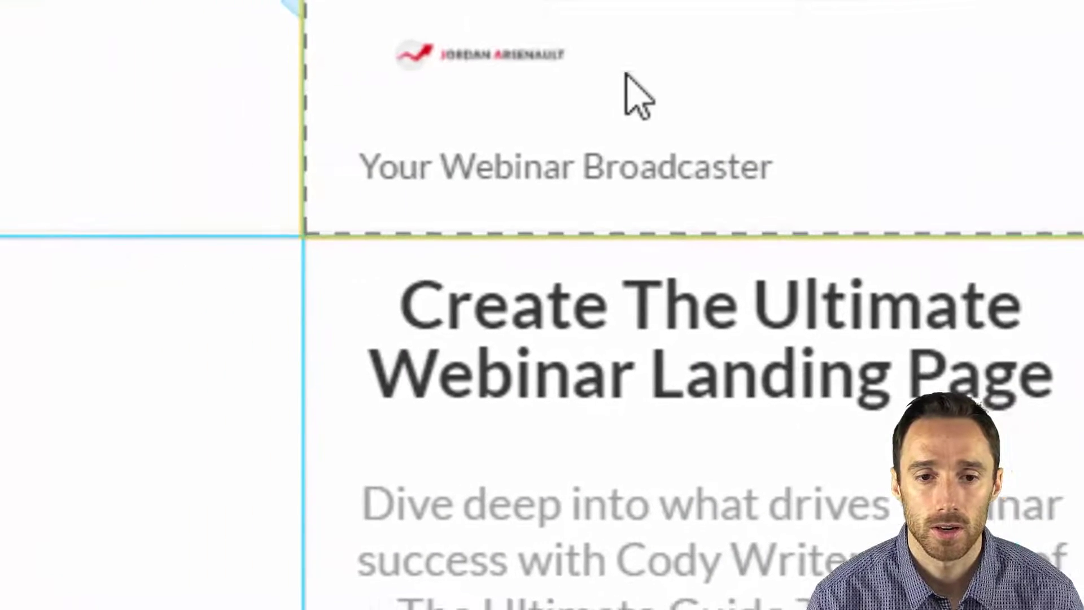
Extend the header section downward and move the tagline lower to make room beneath the logo
{"action": "left_click", "coordinate": [554, 85]}
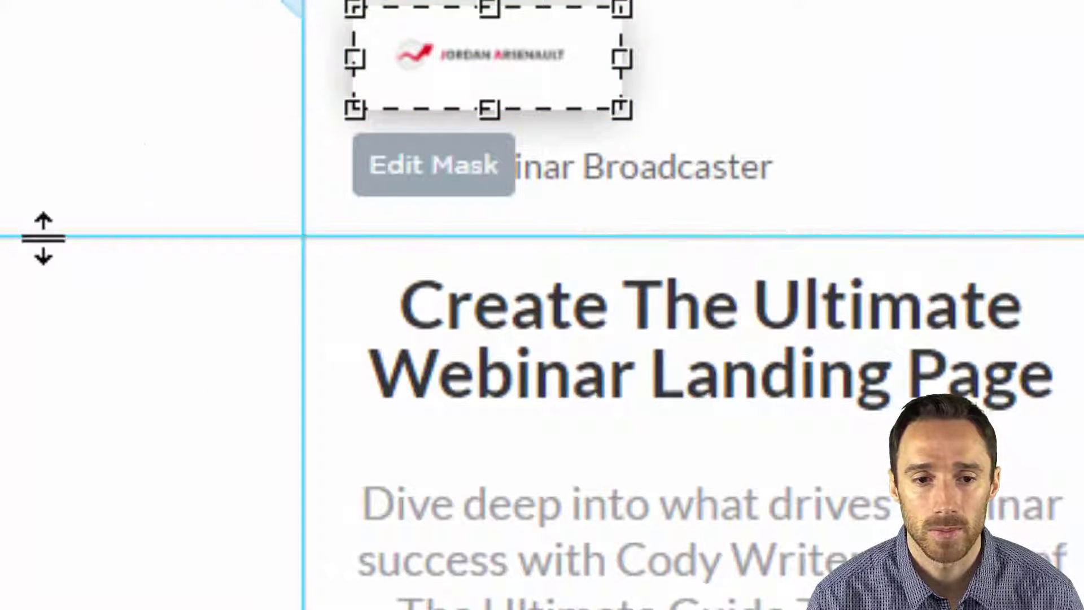
{"action": "left_click_drag", "start_coordinate": [42, 235], "coordinate": [53, 303]}
{"action": "left_click_drag", "start_coordinate": [644, 164], "coordinate": [478, 207]}
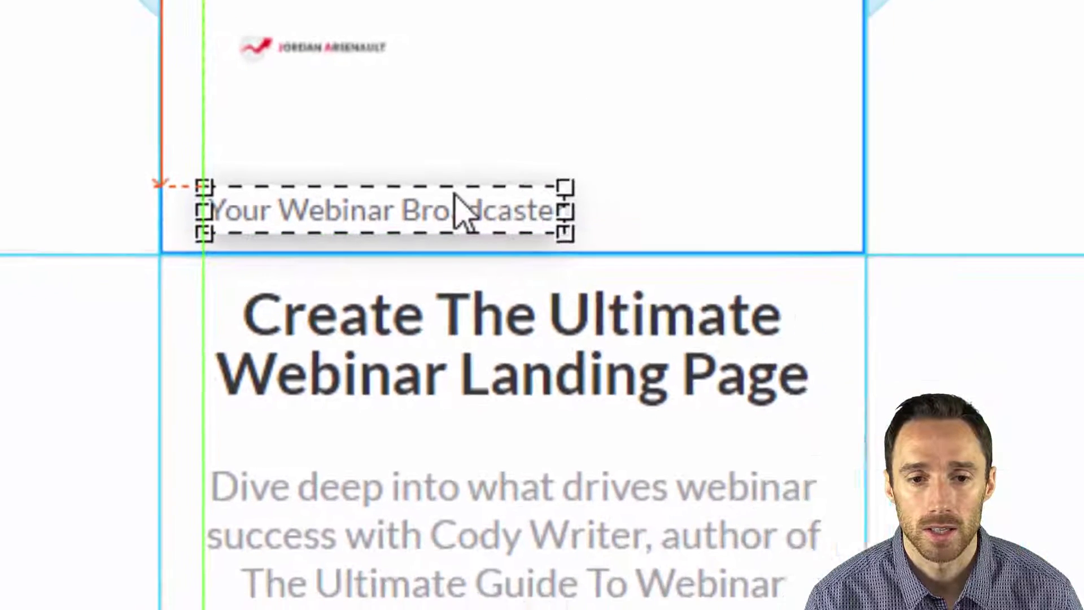
Enlarge the logo against the header section's left edge and align the tagline beneath it
{"action": "left_click", "coordinate": [357, 90]}
{"action": "left_click_drag", "start_coordinate": [358, 89], "coordinate": [519, 174]}
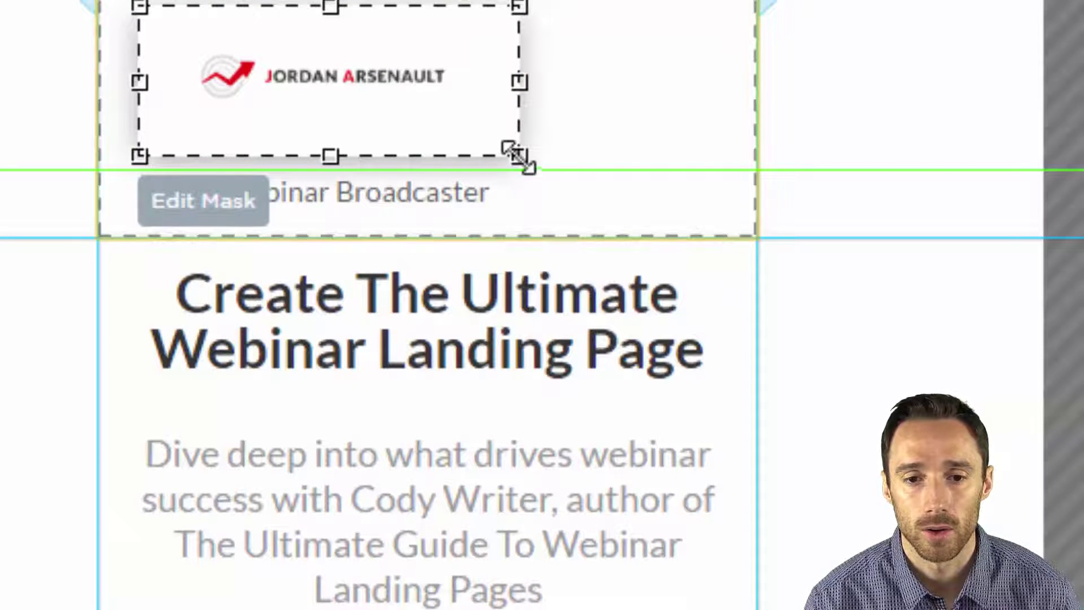
{"action": "left_click_drag", "start_coordinate": [455, 136], "coordinate": [529, 133]}
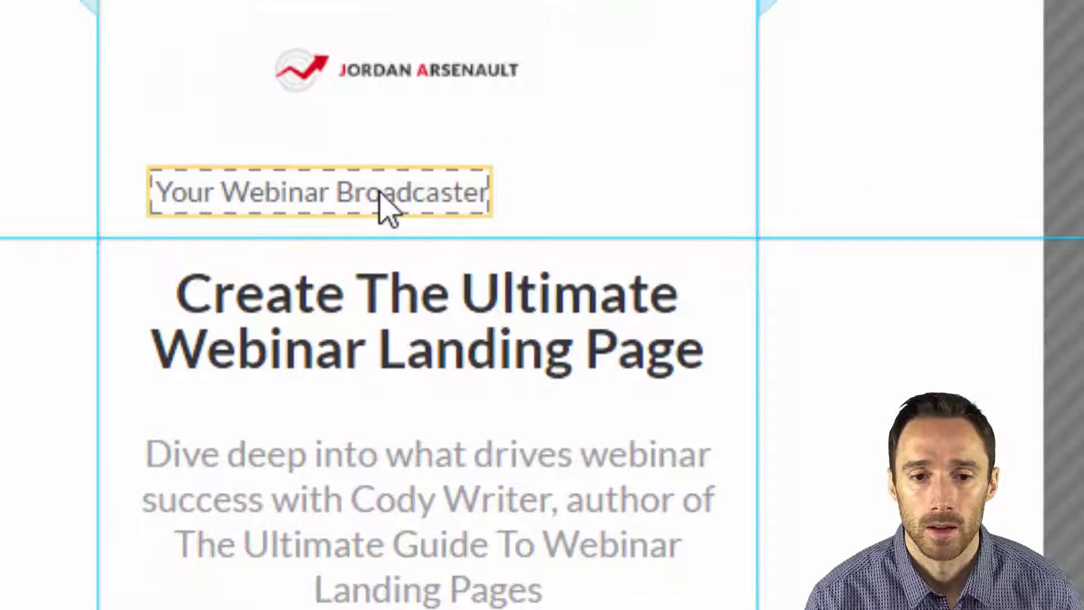
{"action": "left_click_drag", "start_coordinate": [382, 88], "coordinate": [299, 95]}
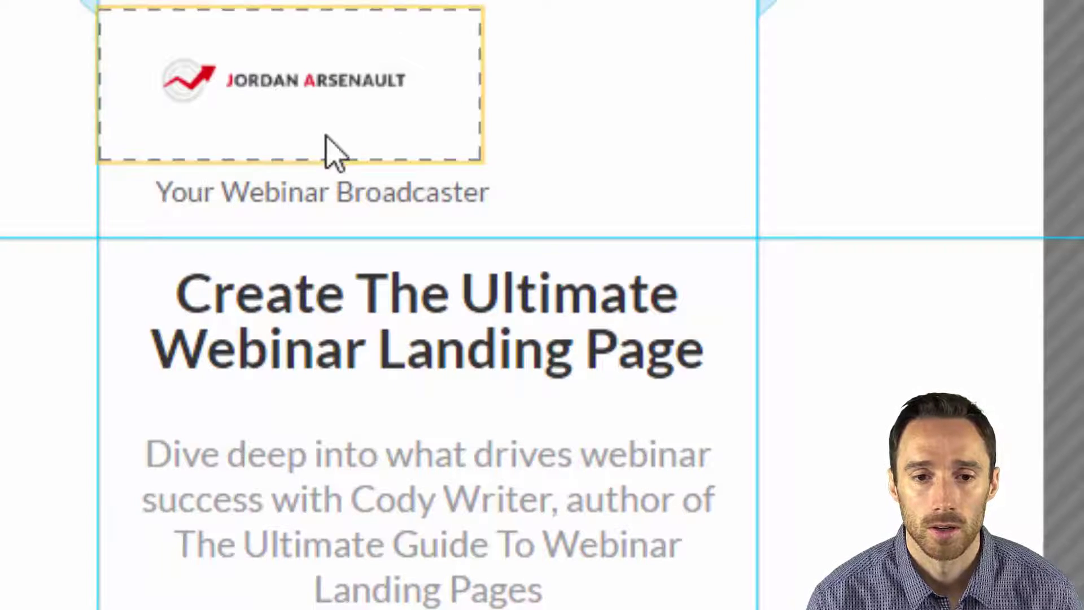
{"action": "left_click", "coordinate": [310, 189]}
{"action": "left_click_drag", "start_coordinate": [310, 189], "coordinate": [315, 179]}
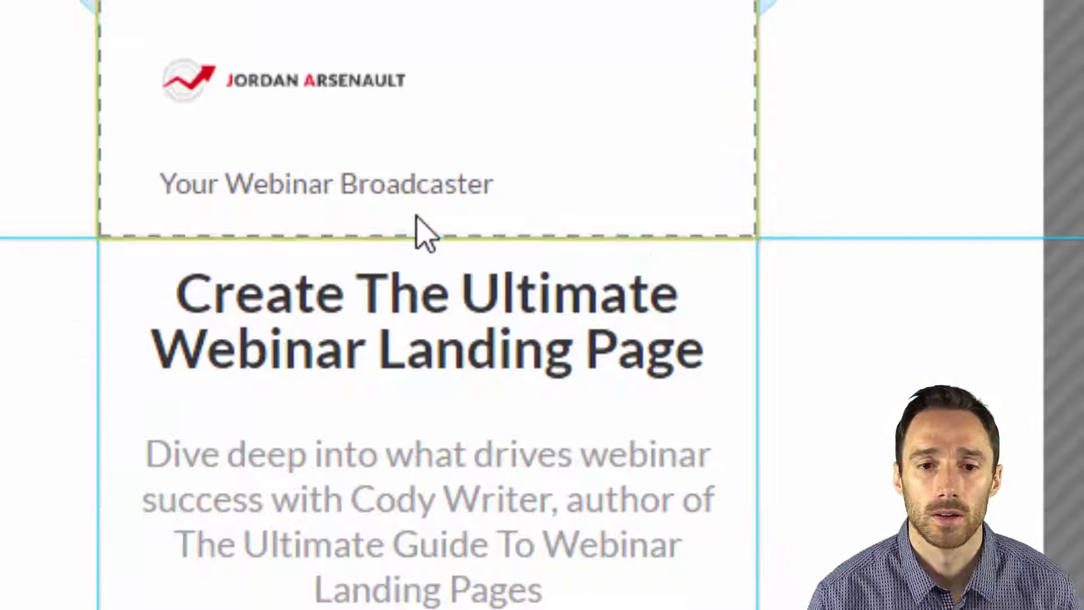
Change the tagline text below the logo to "Marketing Simplified"
{"action": "left_click", "coordinate": [307, 187]}
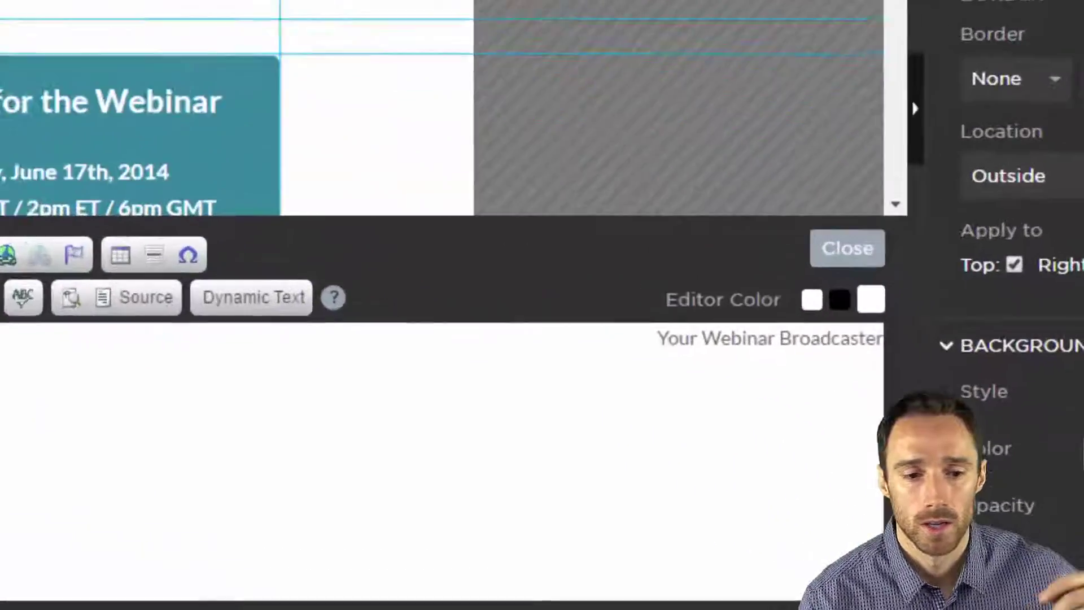
{"action": "double_click", "coordinate": [680, 337]}
{"action": "key", "text": "ctrl+a"}
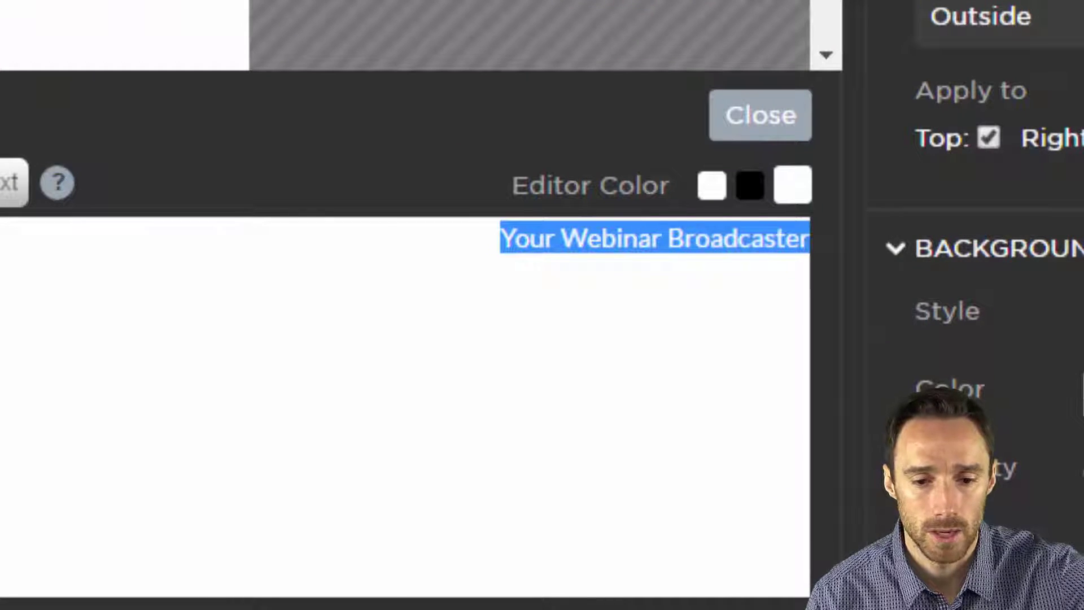
{"action": "type", "text": "Marke"}
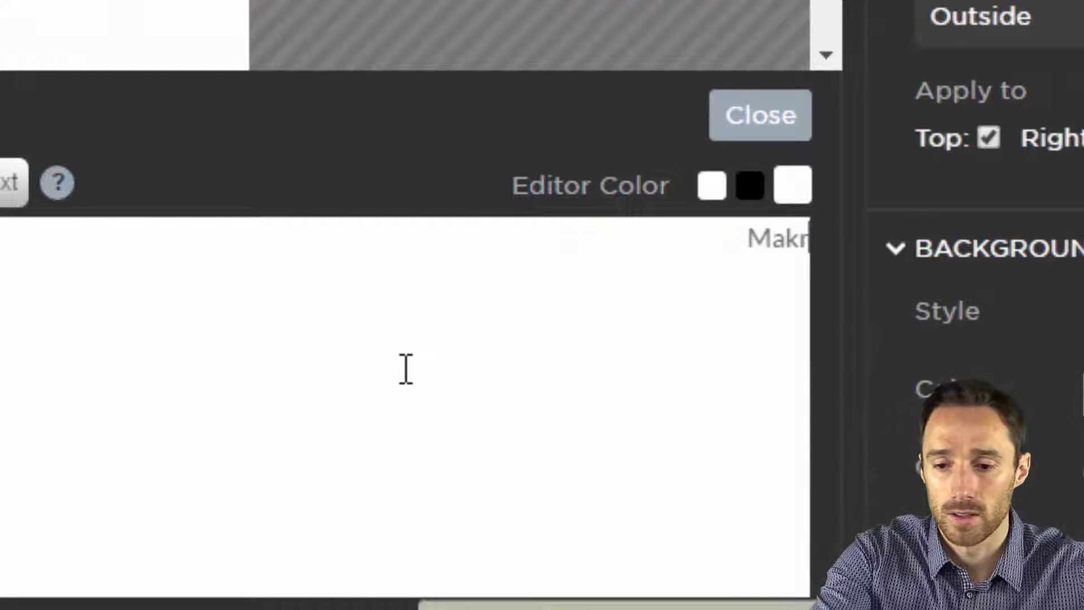
{"action": "type", "text": "ting Simplfied"}
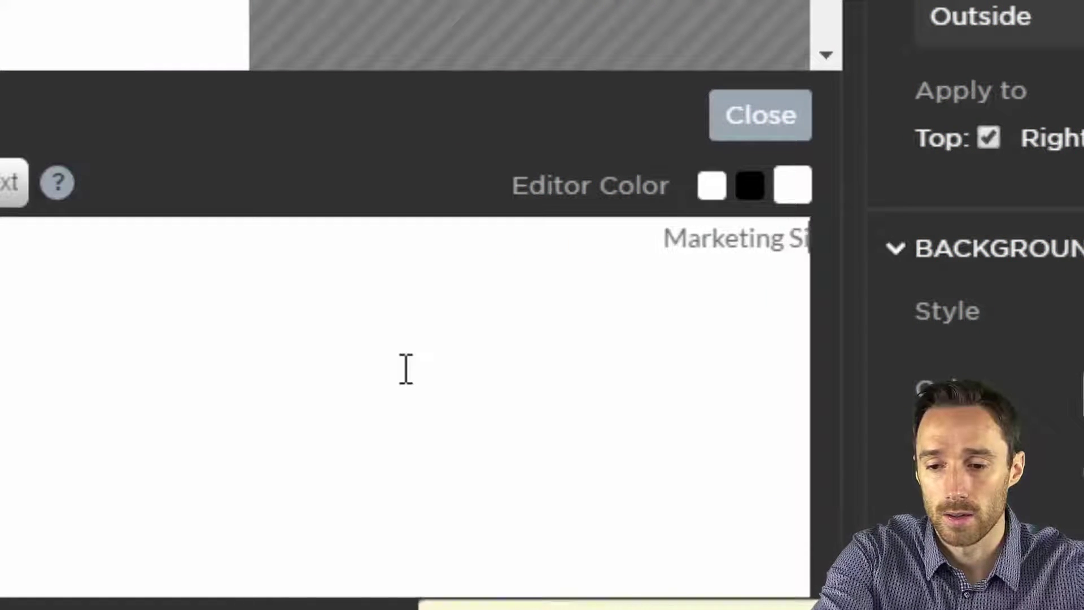
{"action": "key", "text": "BackSpace"}
{"action": "key", "text": "BackSpace"}
{"action": "key", "text": "BackSpace"}
{"action": "key", "text": "BackSpace"}
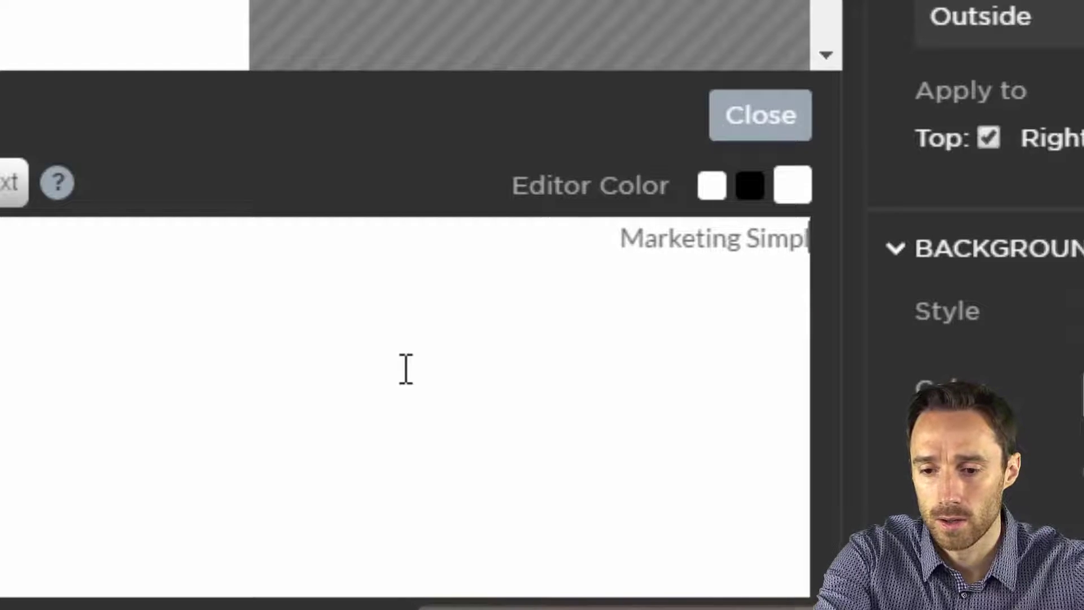
{"action": "type", "text": "fieid"}
{"action": "key", "text": "BackSpace"}
{"action": "key", "text": "BackSpace"}
{"action": "key", "text": "BackSpace"}
{"action": "key", "text": "BackSpace"}
{"action": "key", "text": "BackSpace"}
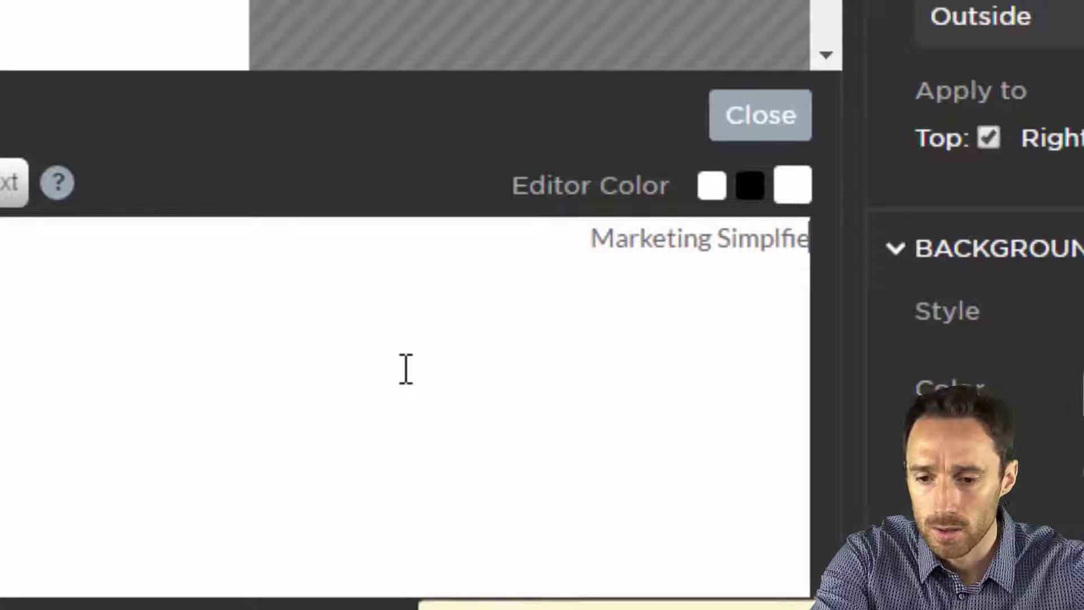
{"action": "type", "text": "ified"}
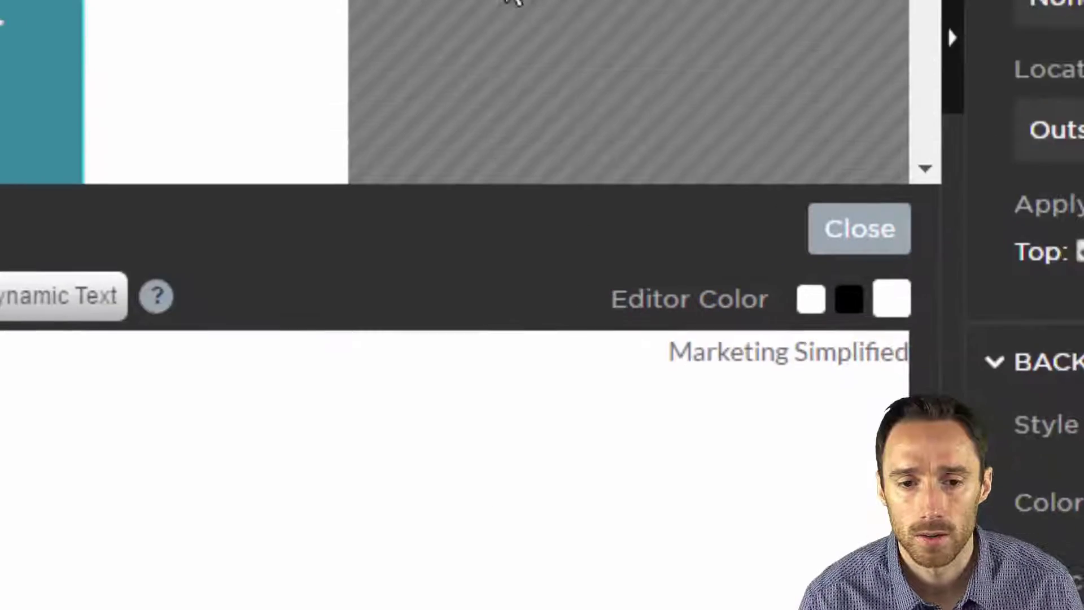
{"action": "left_click", "coordinate": [761, 115]}
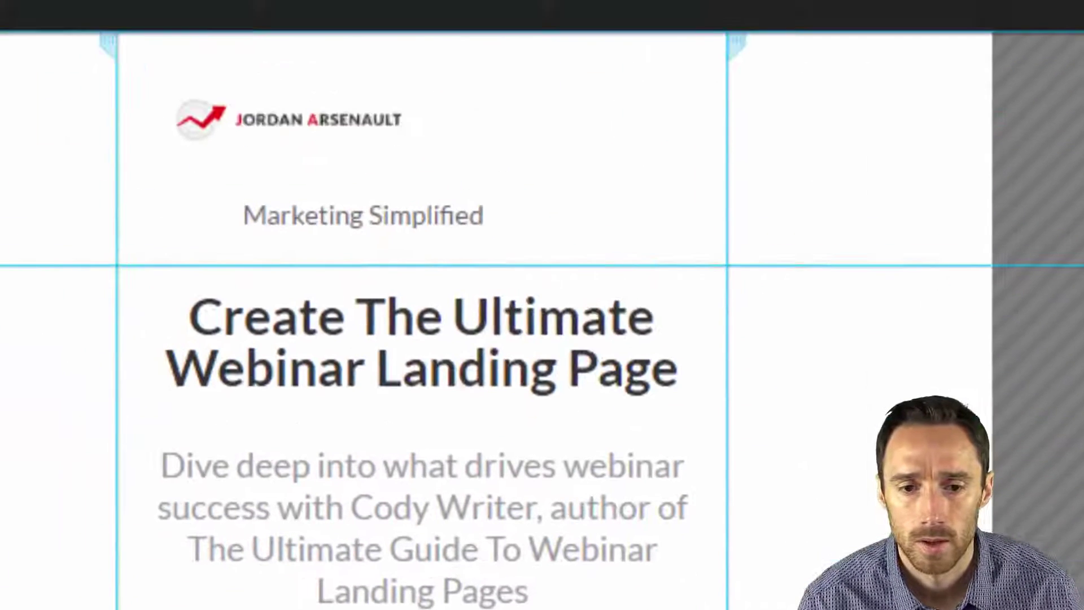
Left-align the "Marketing Simplified" tagline text within its text box
{"action": "left_click", "coordinate": [421, 214]}
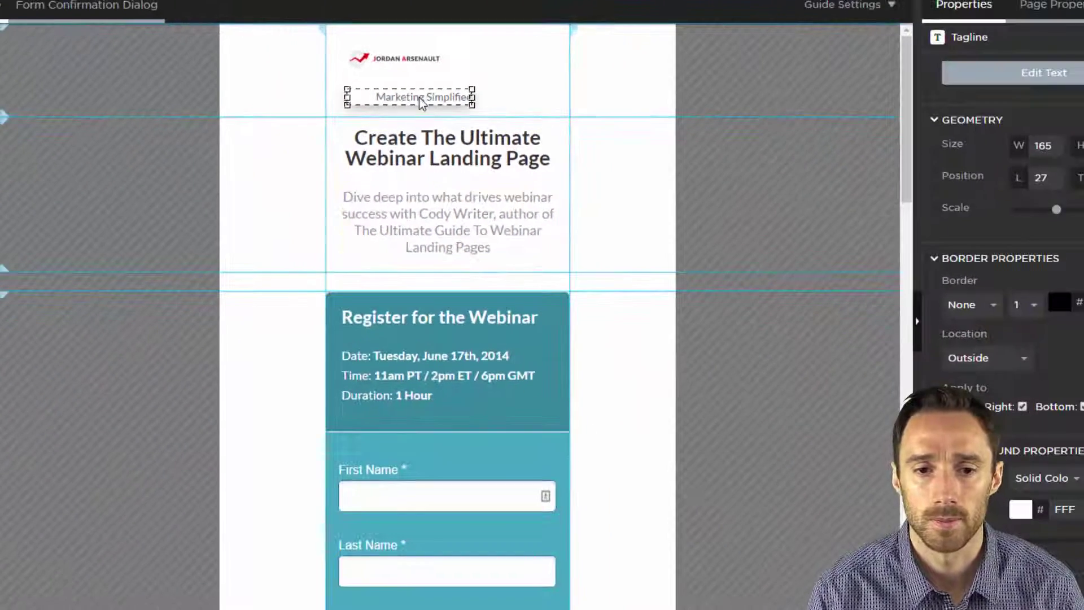
{"action": "double_click", "coordinate": [420, 98]}
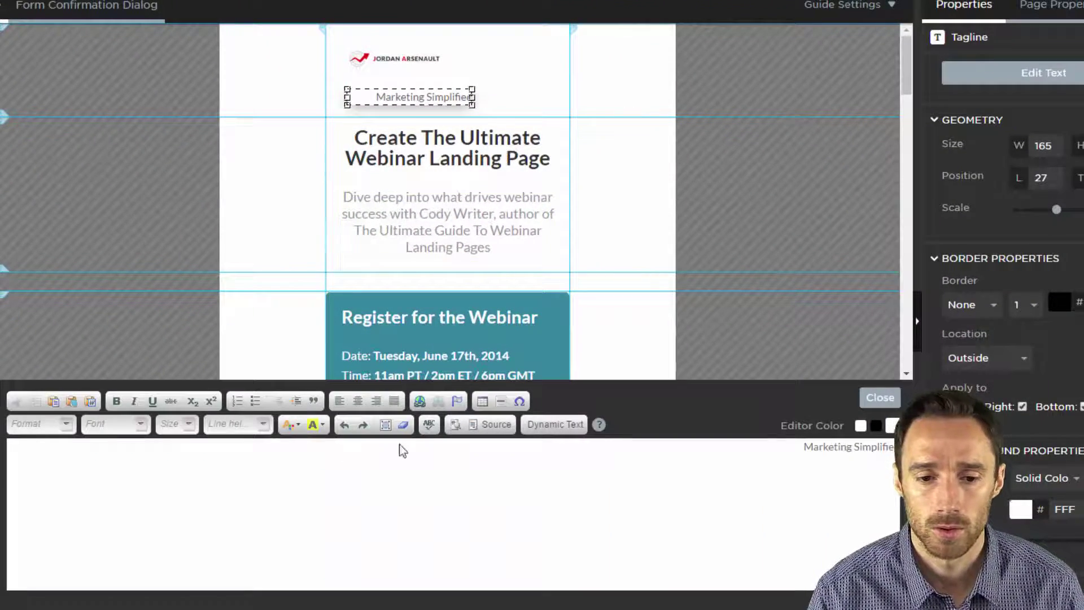
{"action": "left_click", "coordinate": [340, 402]}
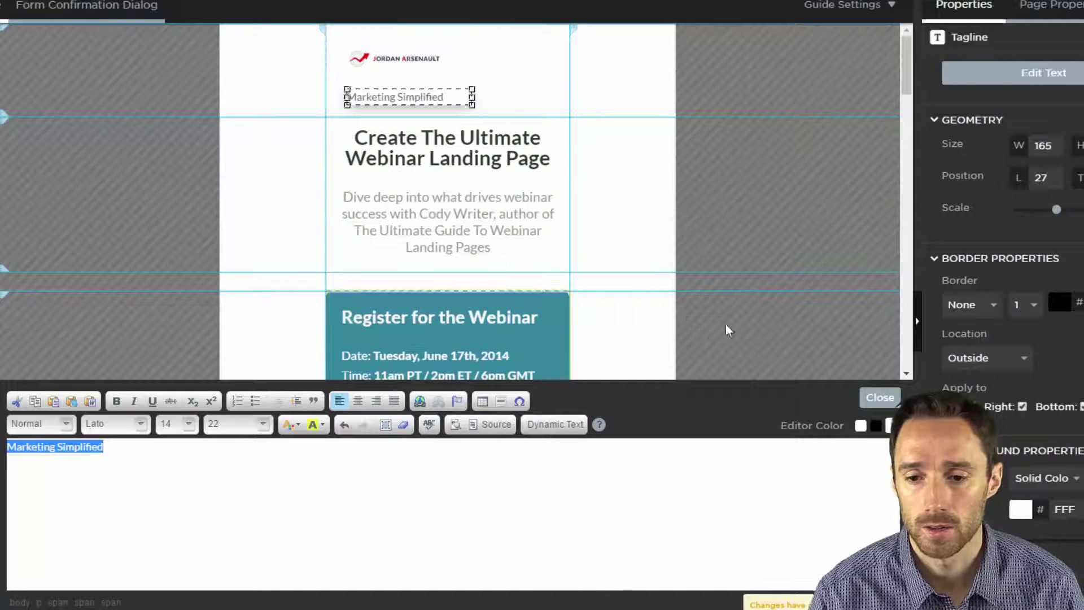
{"action": "left_click", "coordinate": [892, 398]}
{"action": "left_click", "coordinate": [775, 239]}
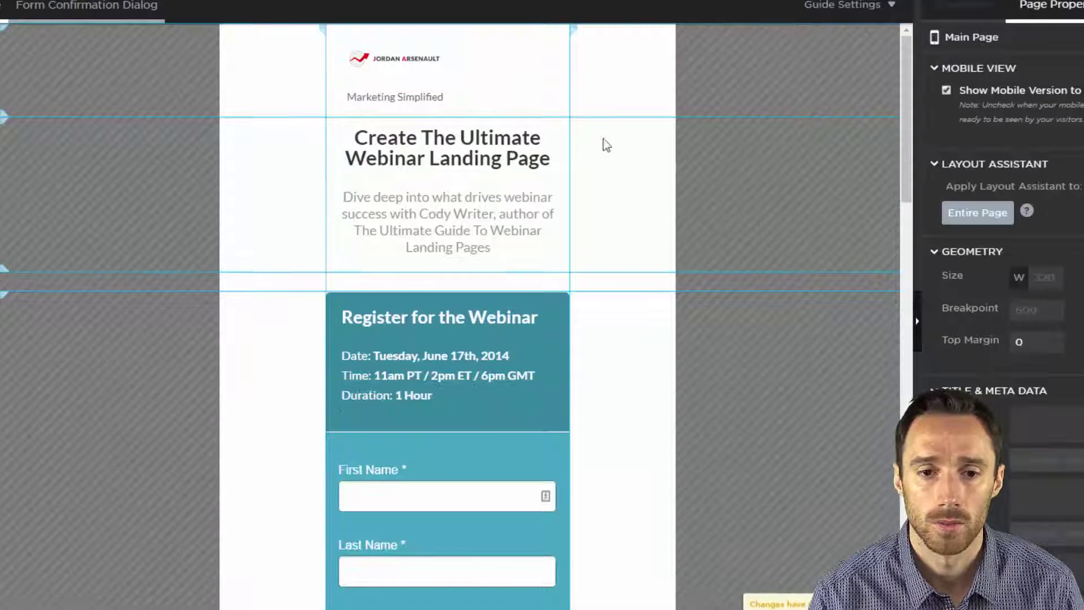
Move the tagline up closer to the logo and bring it forward in front of the logo image
{"action": "left_click_drag", "start_coordinate": [397, 97], "coordinate": [394, 93]}
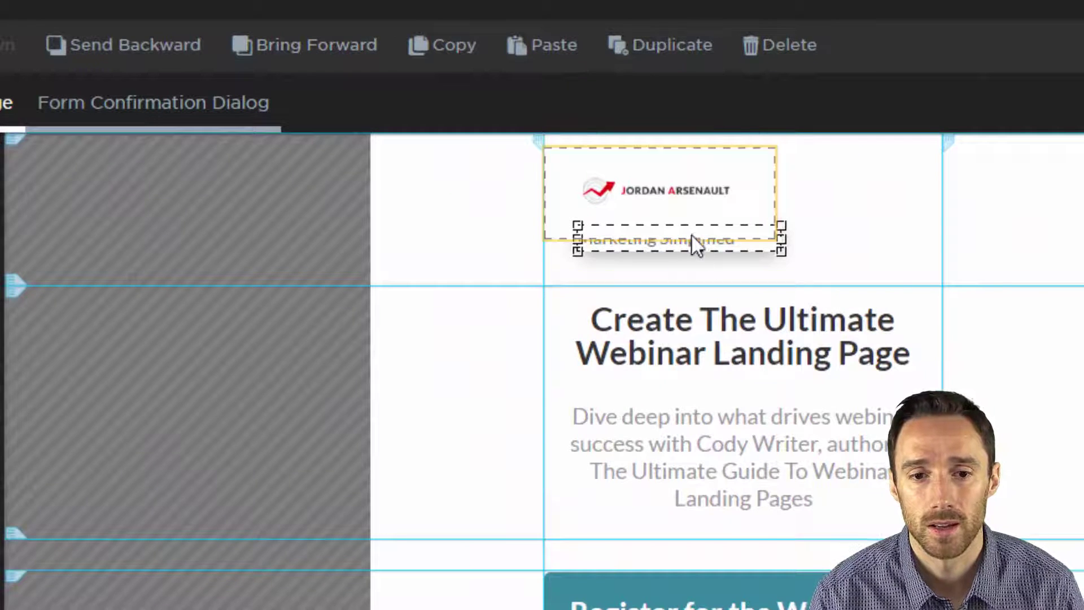
{"action": "left_click", "coordinate": [332, 52]}
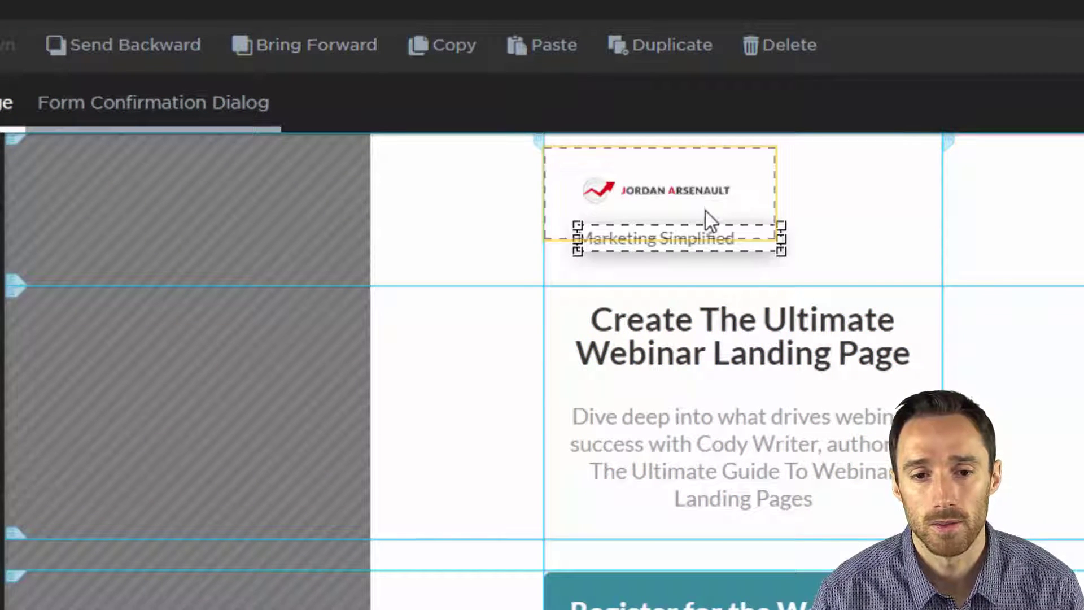
{"action": "left_click", "coordinate": [1053, 214]}
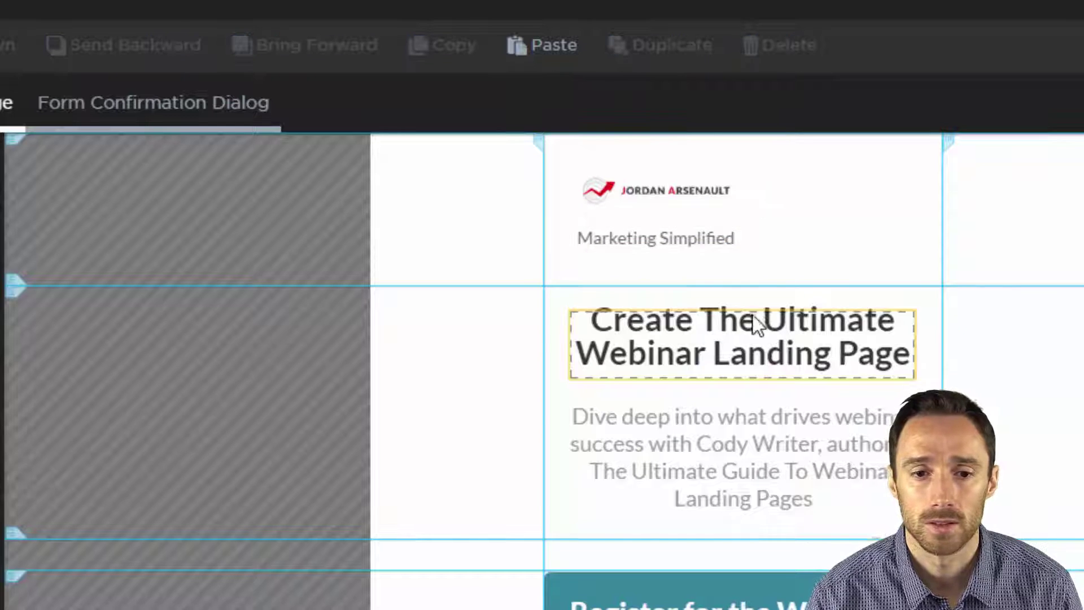
Nudge the tagline up slightly and shorten the header section by raising its lower boundary
{"action": "left_click", "coordinate": [684, 245]}
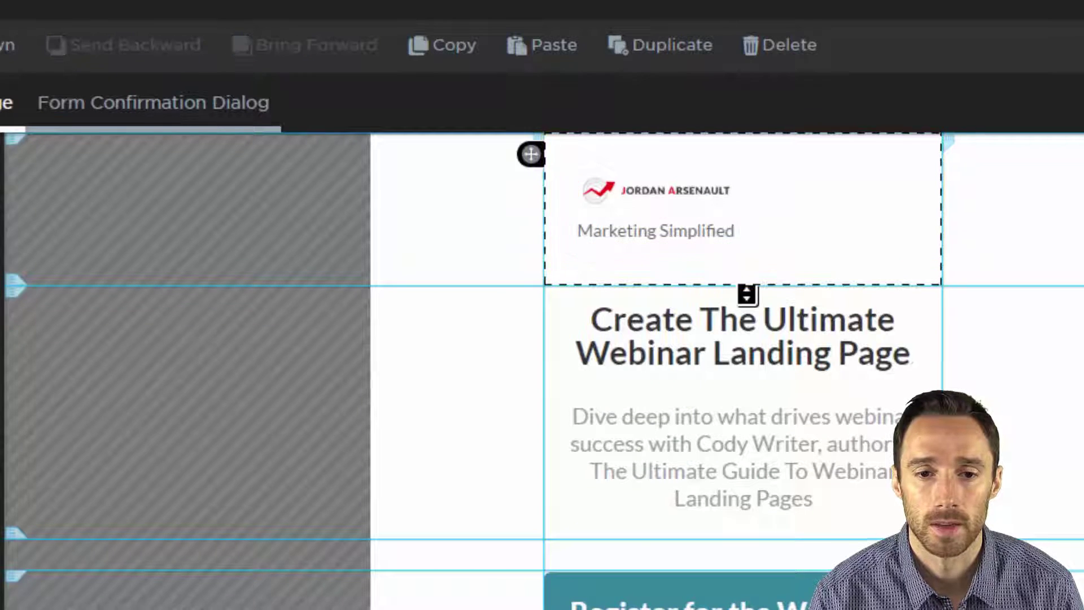
{"action": "left_click_drag", "start_coordinate": [410, 285], "coordinate": [402, 261]}
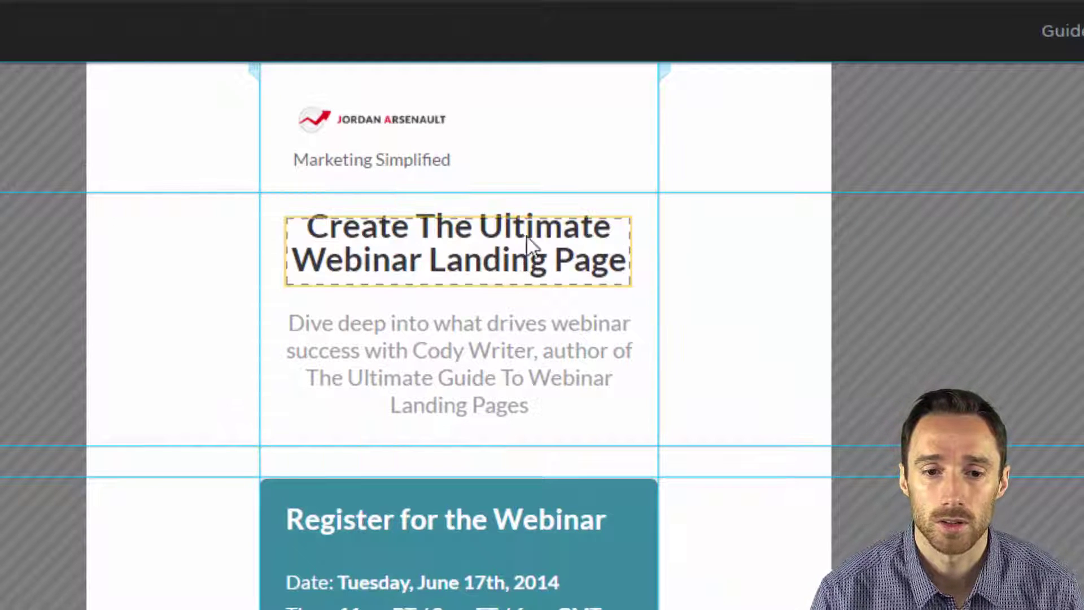
Replace the page headline with "Create Your First Facebook Ad", copied from the webinar copy document
{"action": "left_click", "coordinate": [414, 245]}
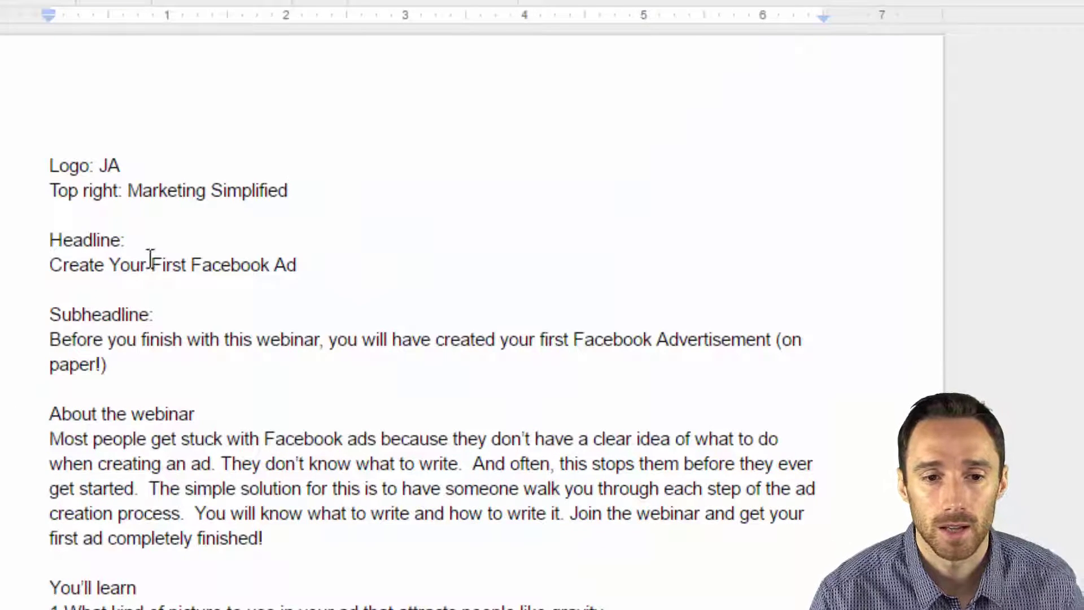
{"action": "triple_click", "coordinate": [179, 268]}
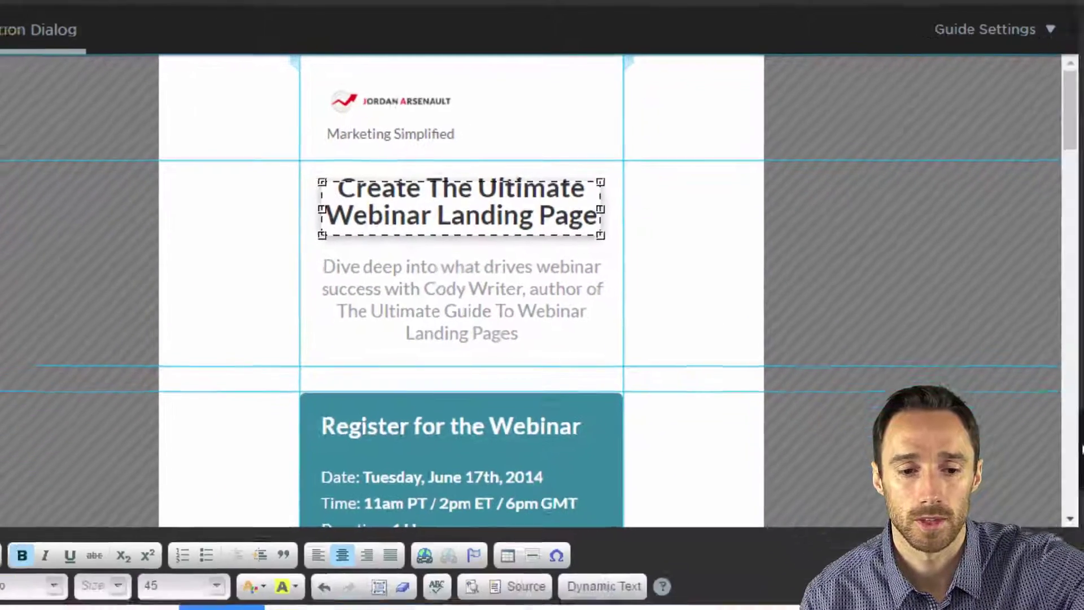
{"action": "type", "text": "Create Your First Facebook Ad"}
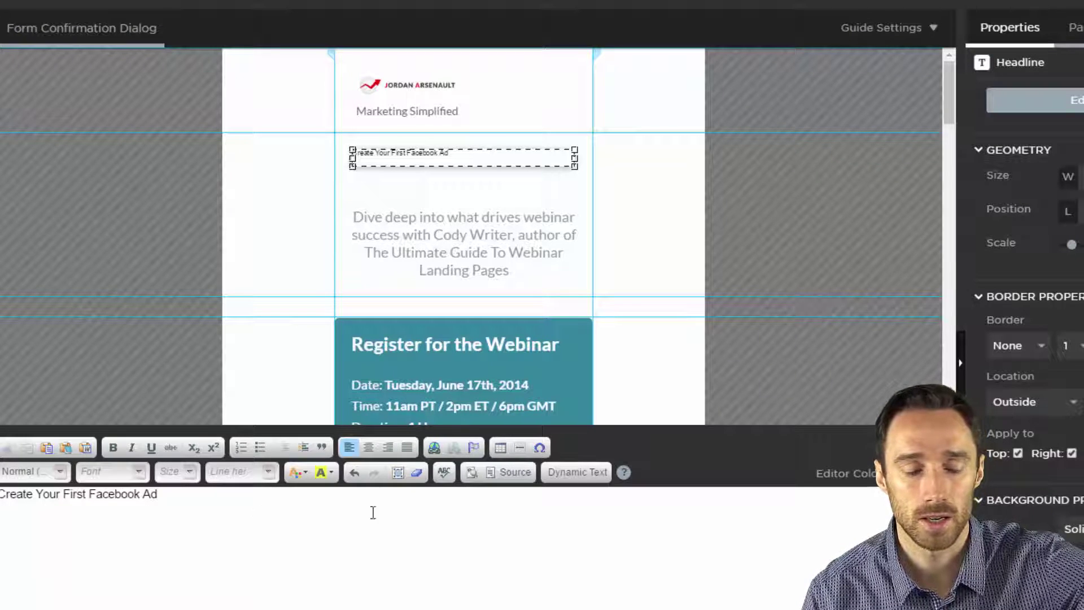
Undo the last headline replacement to restore the template's original styled headline
{"action": "key", "text": "ctrl+z"}
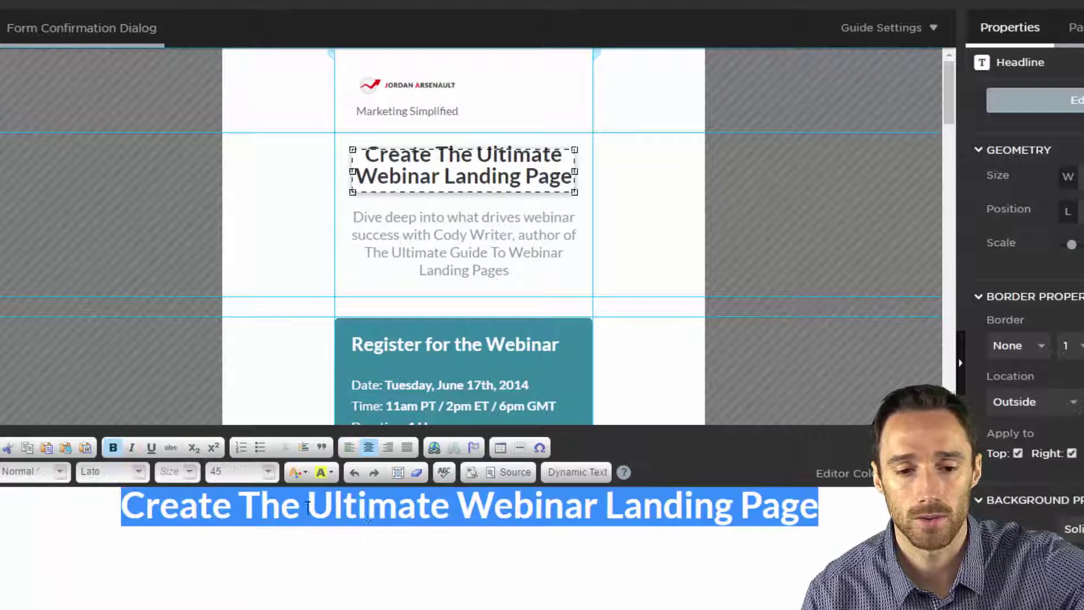
{"action": "left_click", "coordinate": [280, 503]}
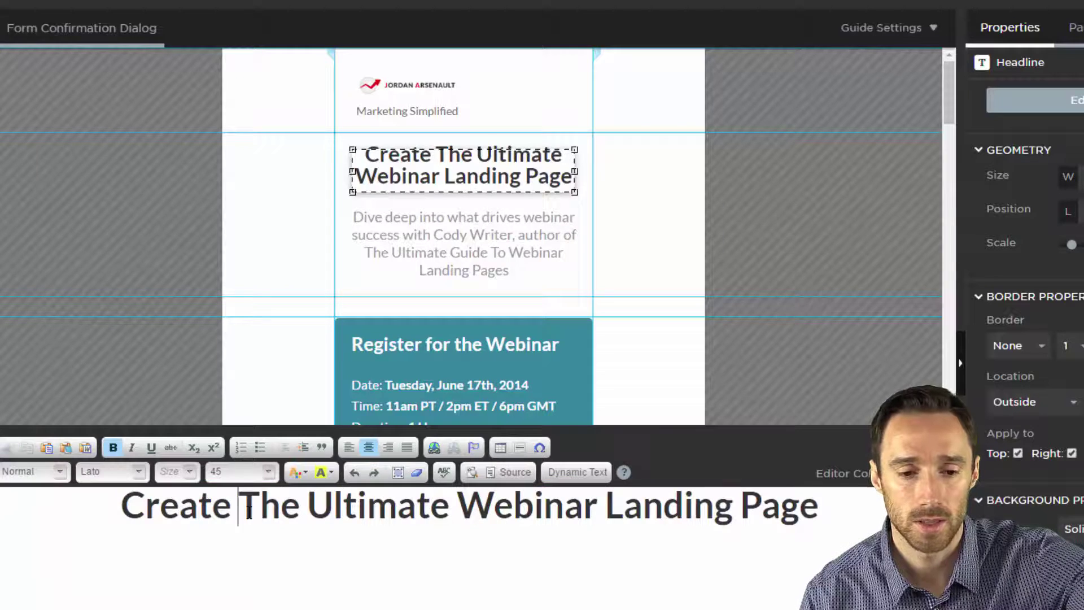
{"action": "type", "text": "Create Your First Facebook Ad"}
{"action": "key", "text": "ctrl+z"}
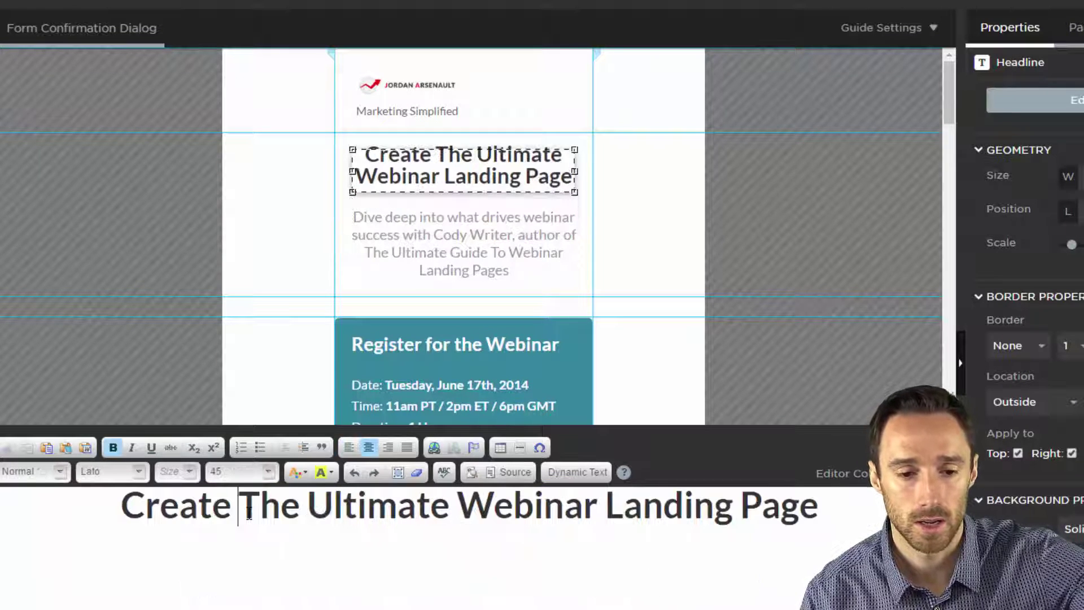
{"action": "type", "text": "Create Your First Facebook Ad"}
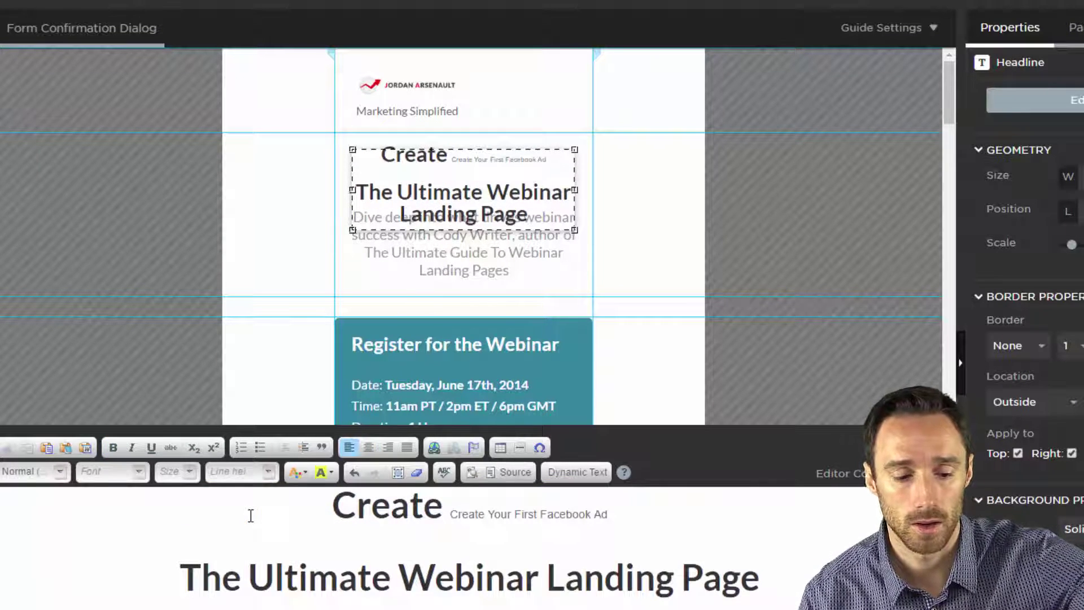
{"action": "key", "text": "ctrl+z"}
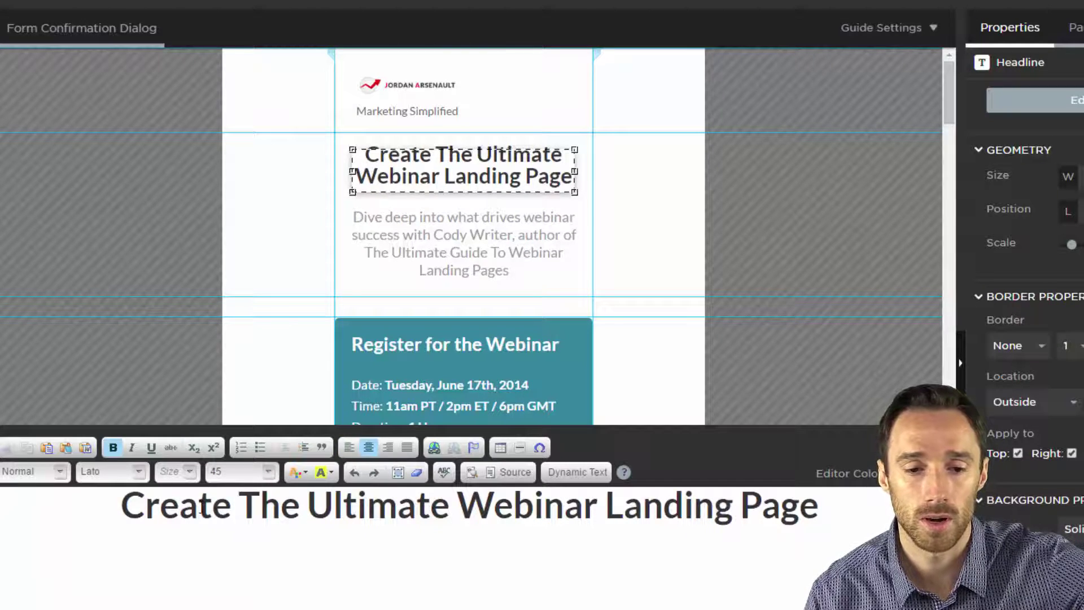
{"action": "left_click", "coordinate": [883, 530]}
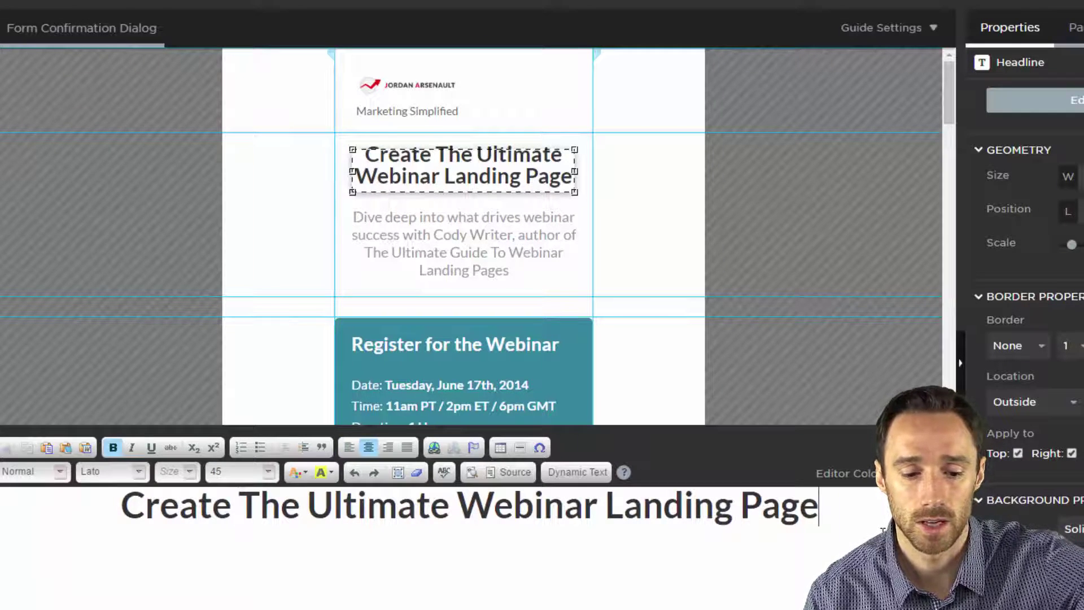
{"action": "type", "text": "Create Your First Facebook Ad"}
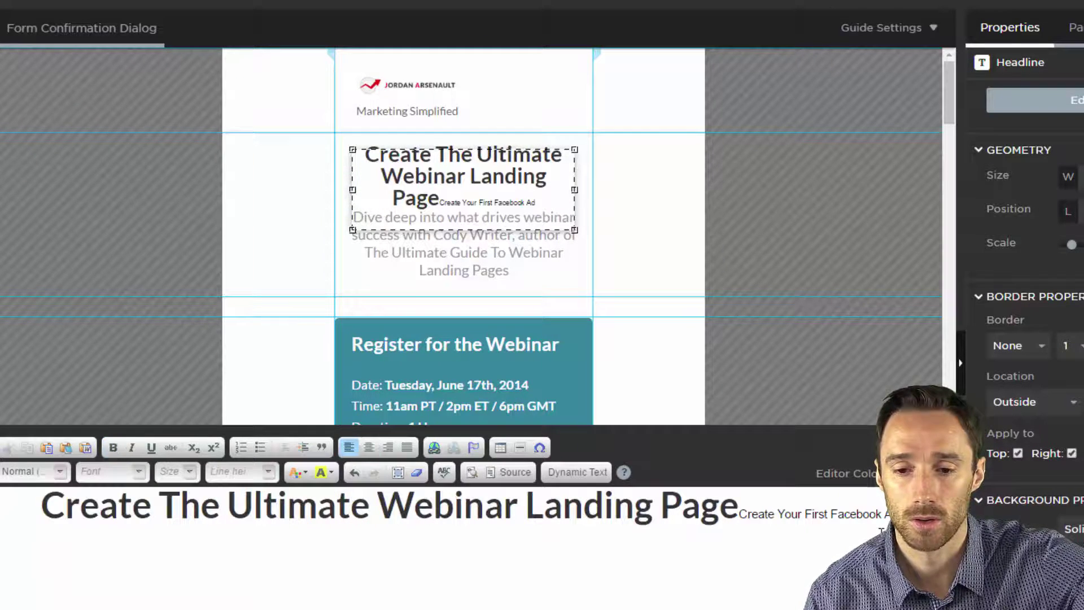
Insert "Your First Facebook Ad" after "Create" in the styled headline, delete all text following it and close the text editor
{"action": "left_click", "coordinate": [164, 503]}
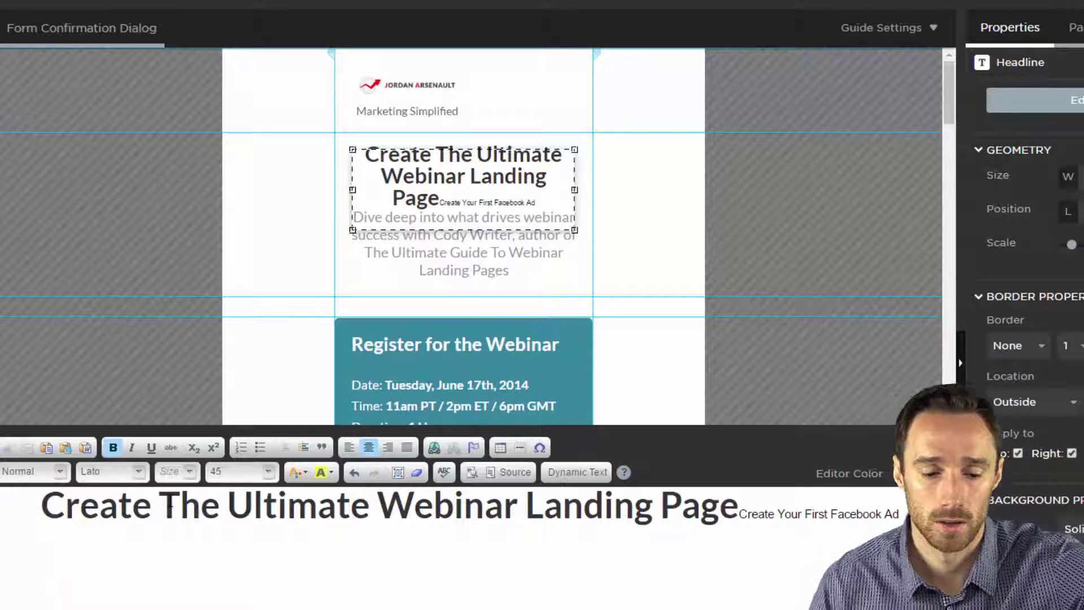
{"action": "type", "text": "Your First Fa"}
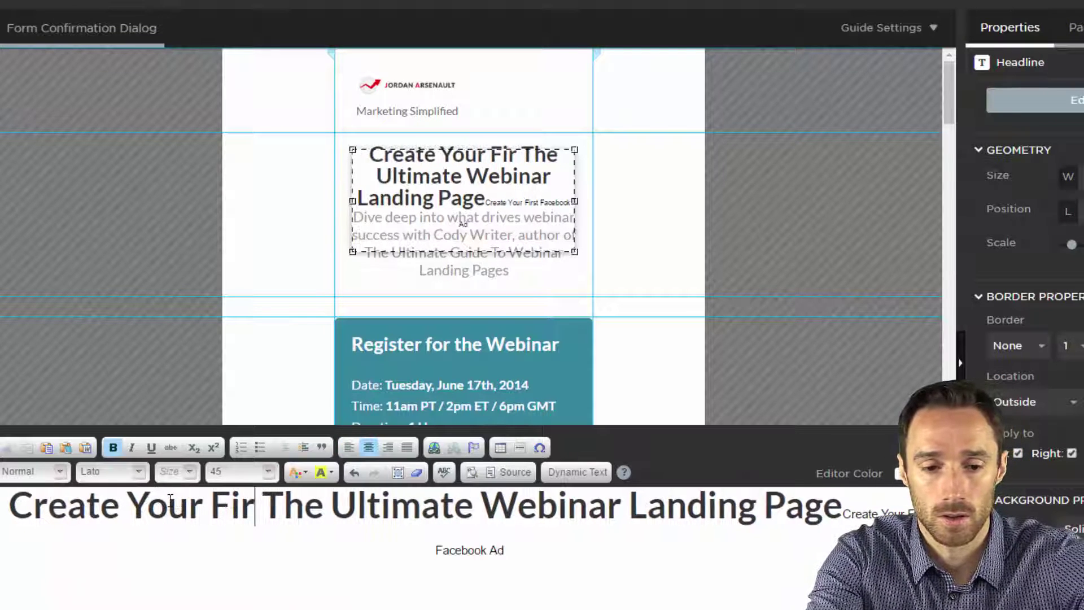
{"action": "type", "text": "cebook Ad"}
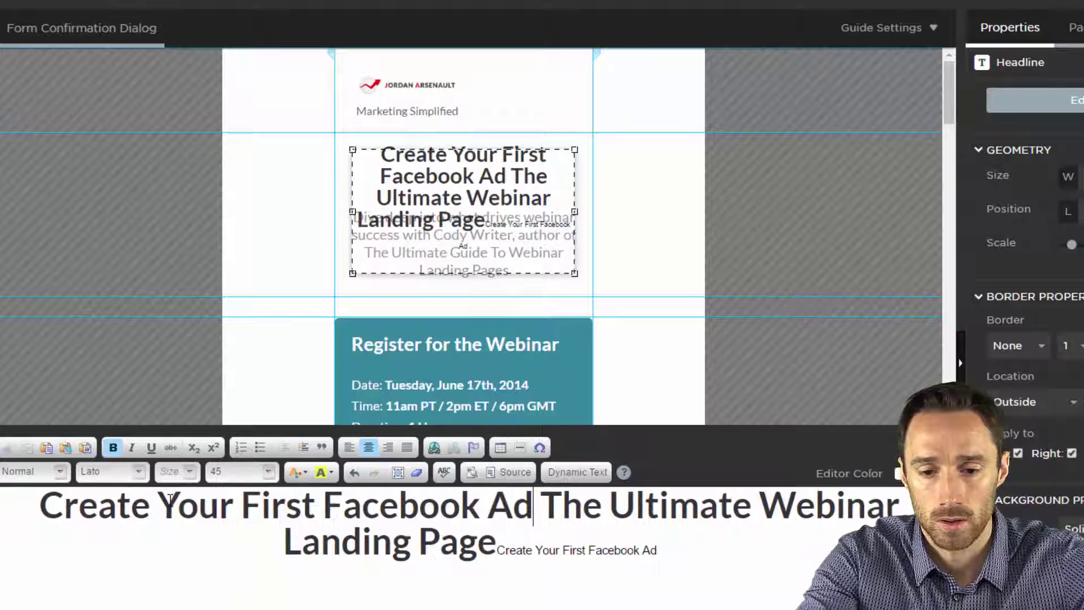
{"action": "key", "text": "Delete"}
{"action": "key", "text": "Delete"}
{"action": "key", "text": "Delete"}
{"action": "key", "text": "Delete"}
{"action": "key", "text": "Delete"}
{"action": "key", "text": "Delete"}
{"action": "key", "text": "Delete"}
{"action": "key", "text": "Delete"}
{"action": "key", "text": "Delete"}
{"action": "key", "text": "Delete"}
{"action": "key", "text": "Delete"}
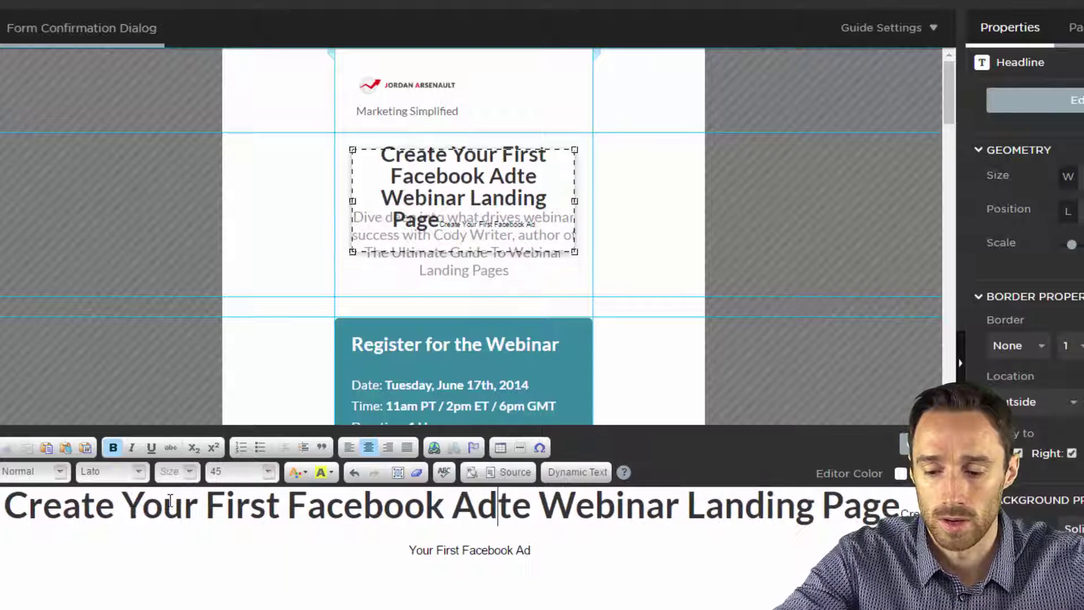
{"action": "key", "text": "ctrl+shift+End"}
{"action": "key", "text": "Delete"}
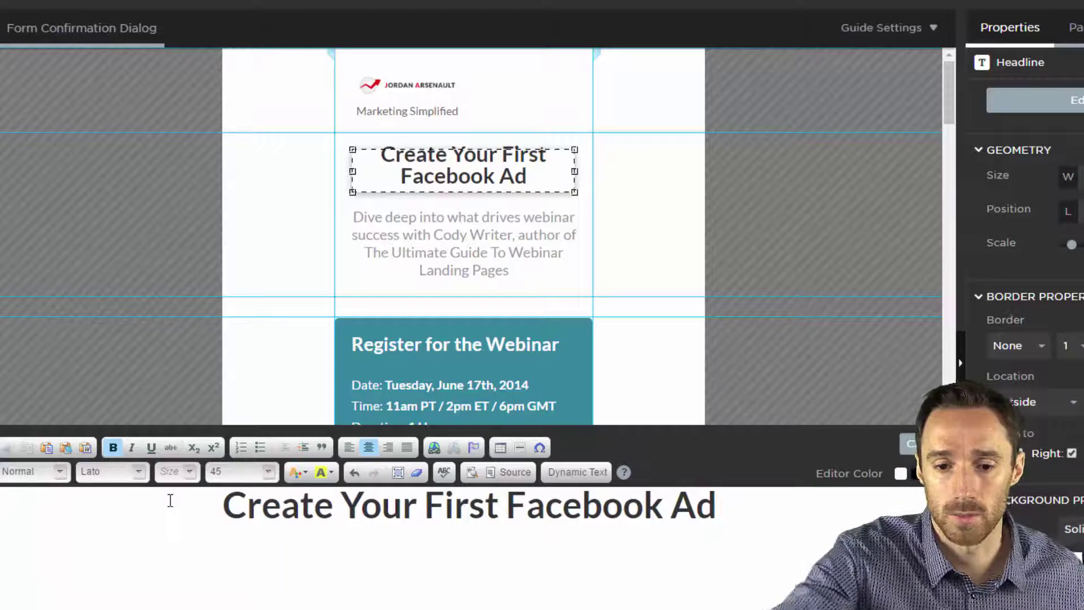
{"action": "left_click", "coordinate": [635, 399]}
{"action": "left_click", "coordinate": [690, 213]}
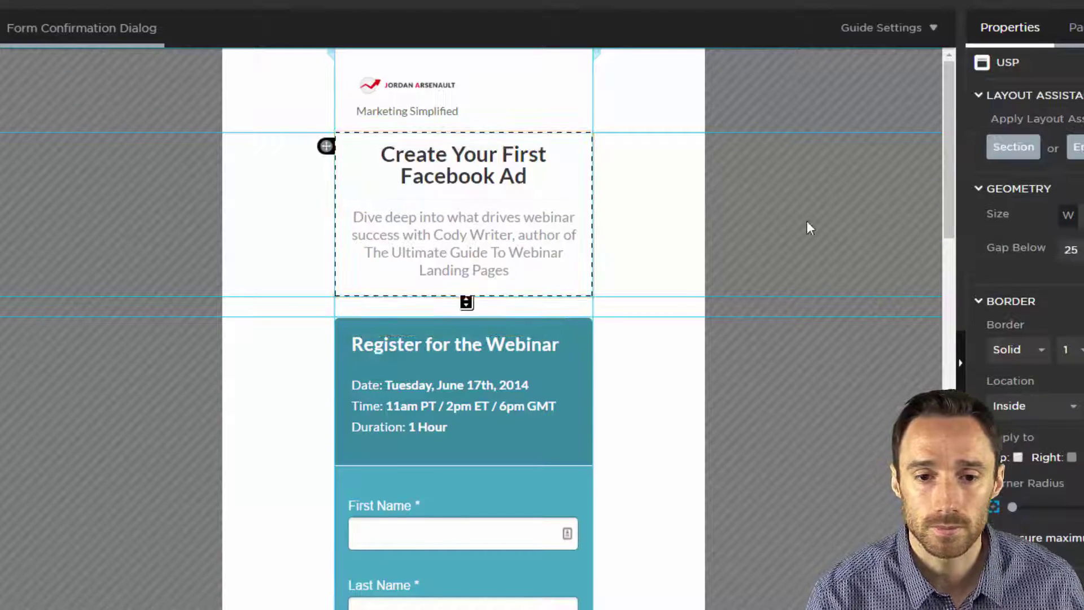
Open the subhead for editing and copy the subheadline text "Before you finish with this webinar…" from the webinar copy document
{"action": "double_click", "coordinate": [427, 240]}
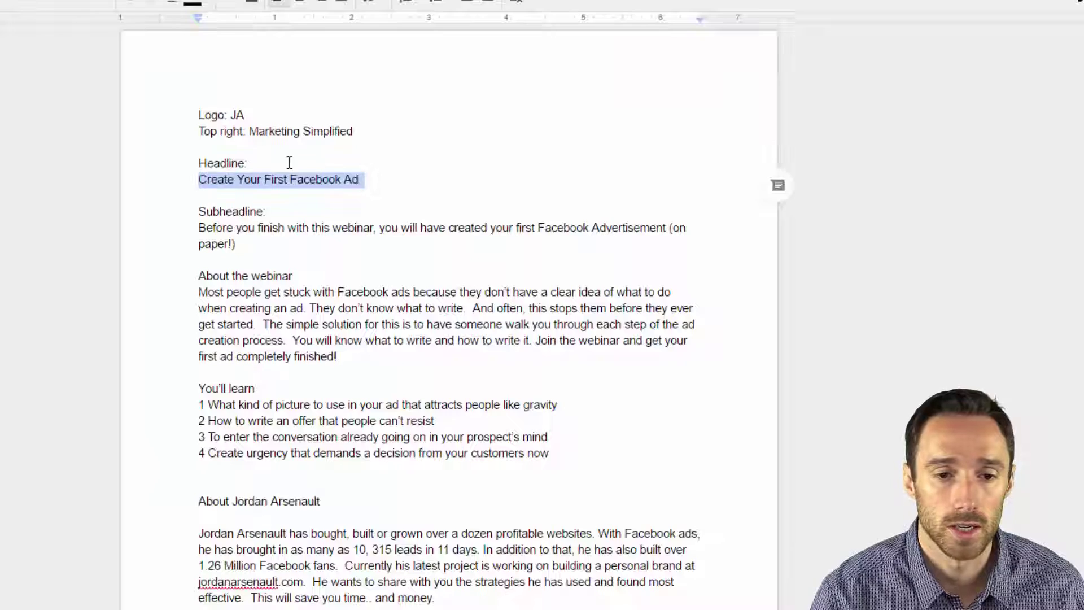
{"action": "left_click_drag", "start_coordinate": [224, 226], "coordinate": [243, 244]}
{"action": "key", "text": "ctrl+c"}
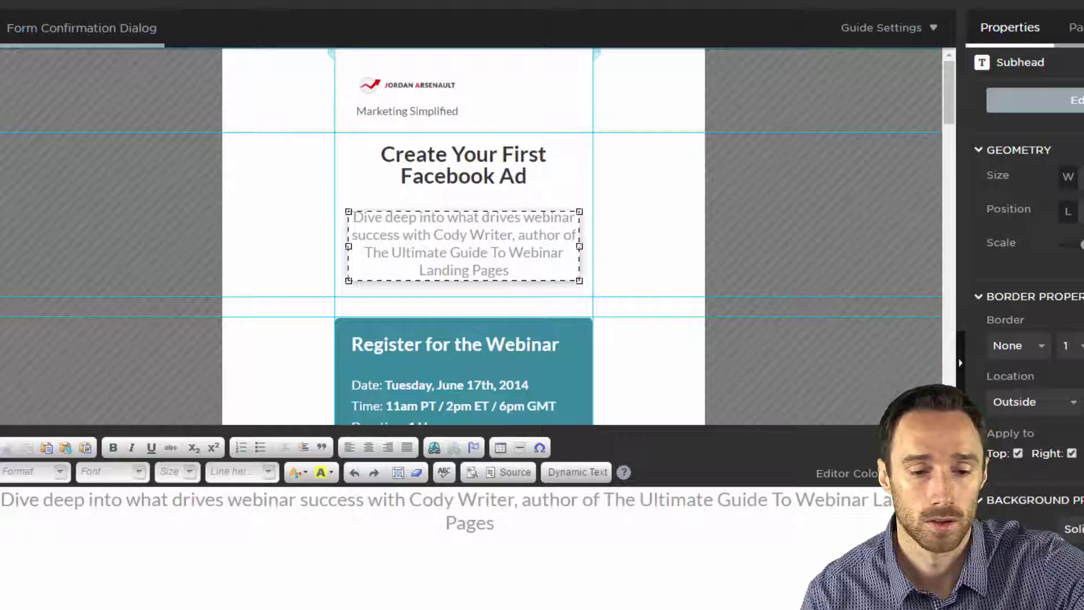
{"action": "left_click", "coordinate": [494, 522]}
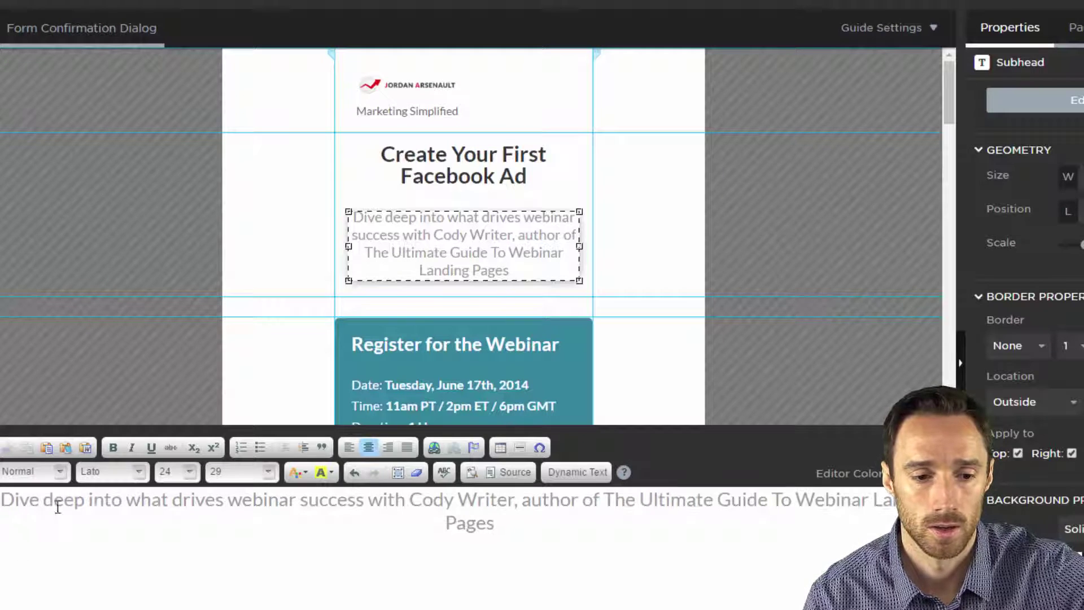
{"action": "right_click", "coordinate": [82, 500]}
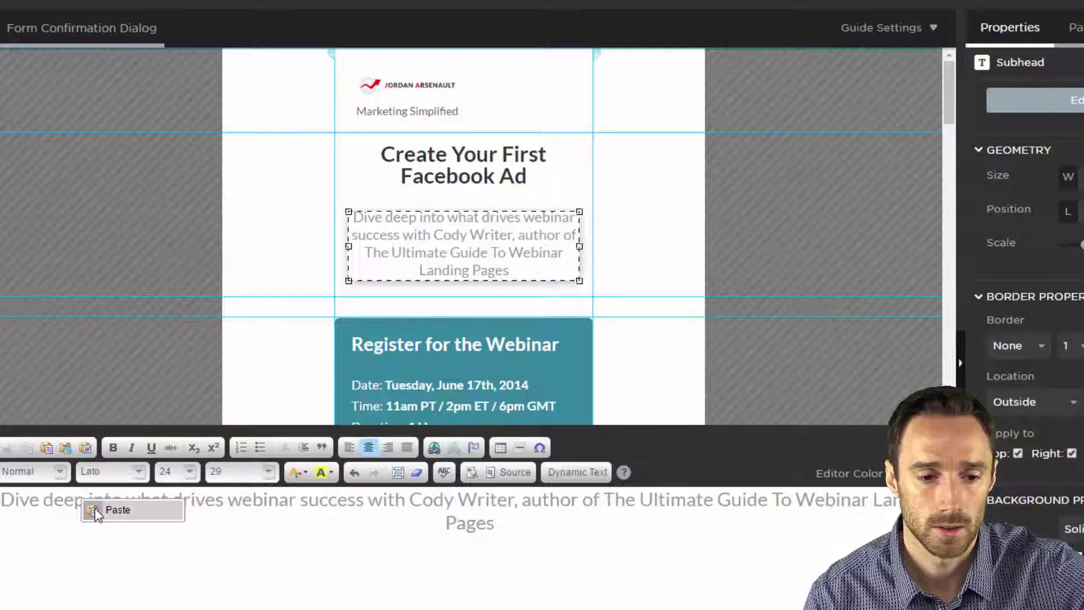
{"action": "left_click", "coordinate": [115, 509]}
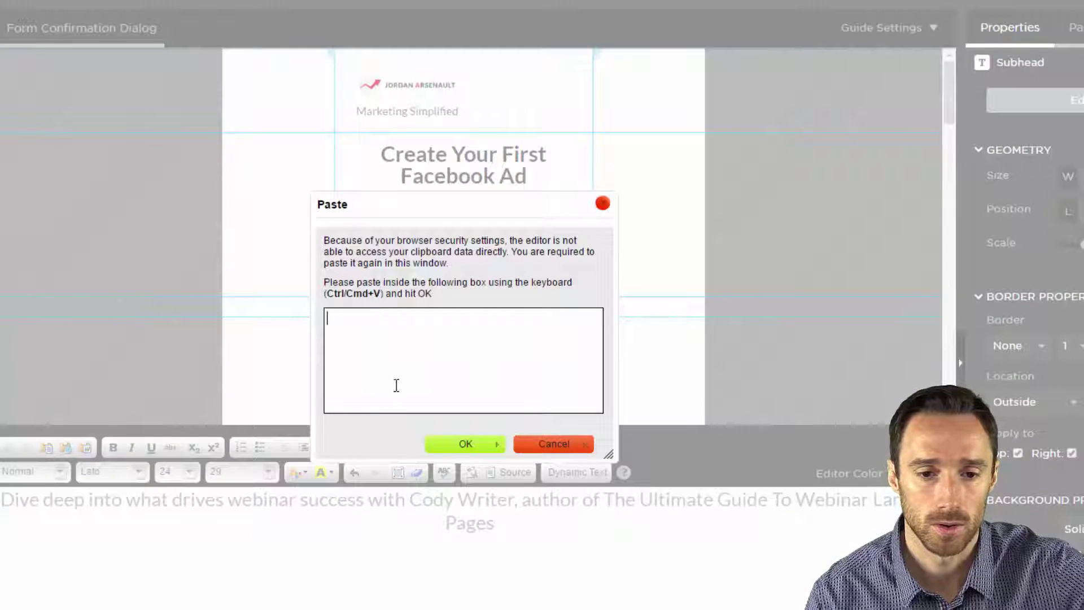
{"action": "key", "text": "ctrl+v"}
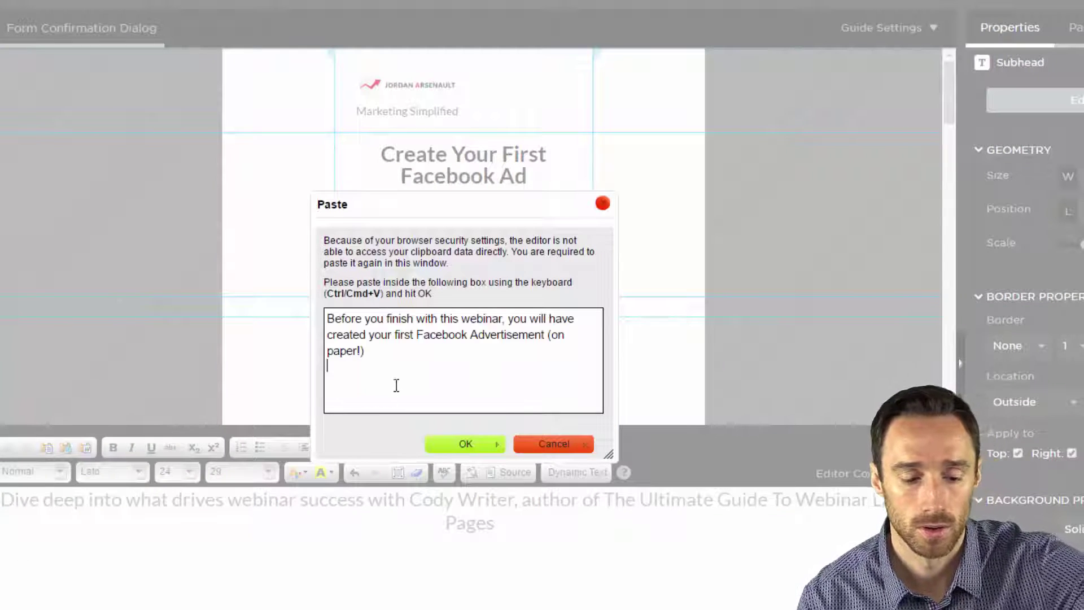
{"action": "left_click", "coordinate": [466, 445]}
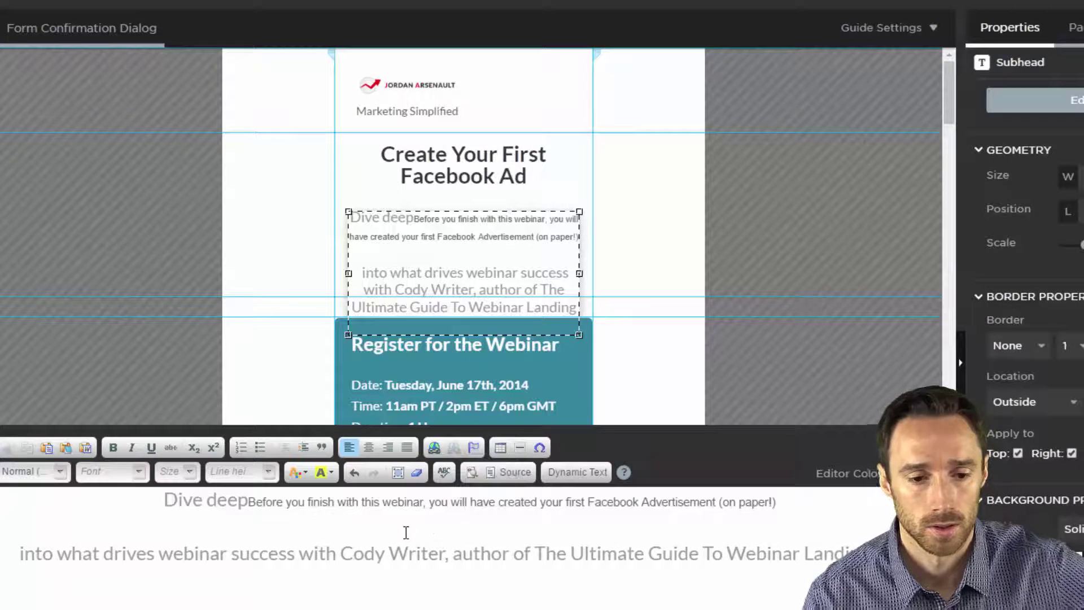
{"action": "key", "text": "ctrl+z"}
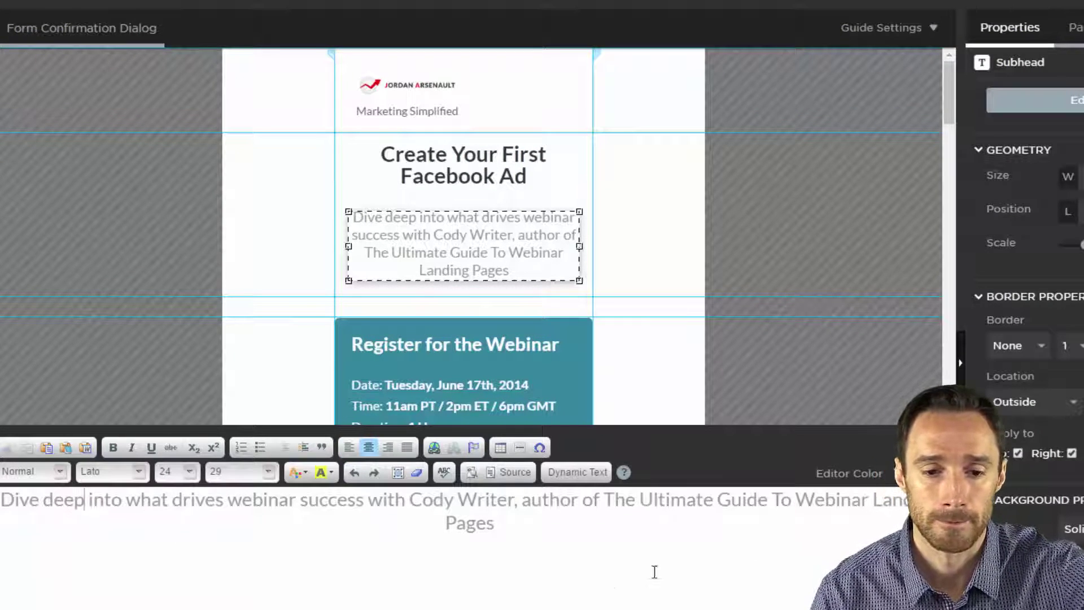
Replace the subhead with "Before you finish with this webinar, you will have created your first Facebook Advertisement (on paper!)", keeping the template's text style
{"action": "key", "text": "ctrl+v"}
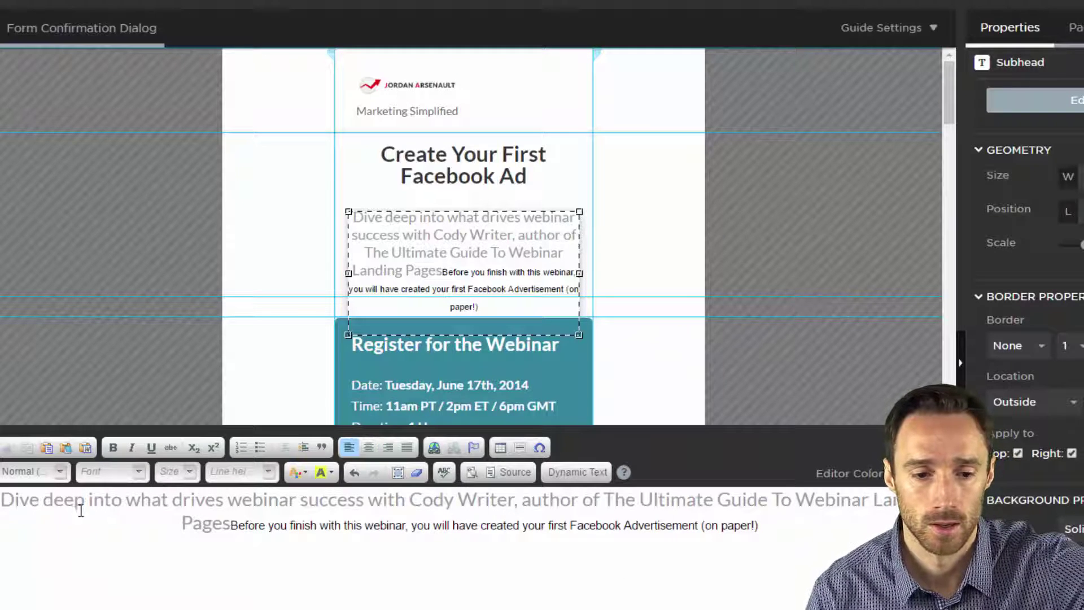
{"action": "key", "text": "ctrl+v"}
{"action": "key", "text": "ctrl+shift+End"}
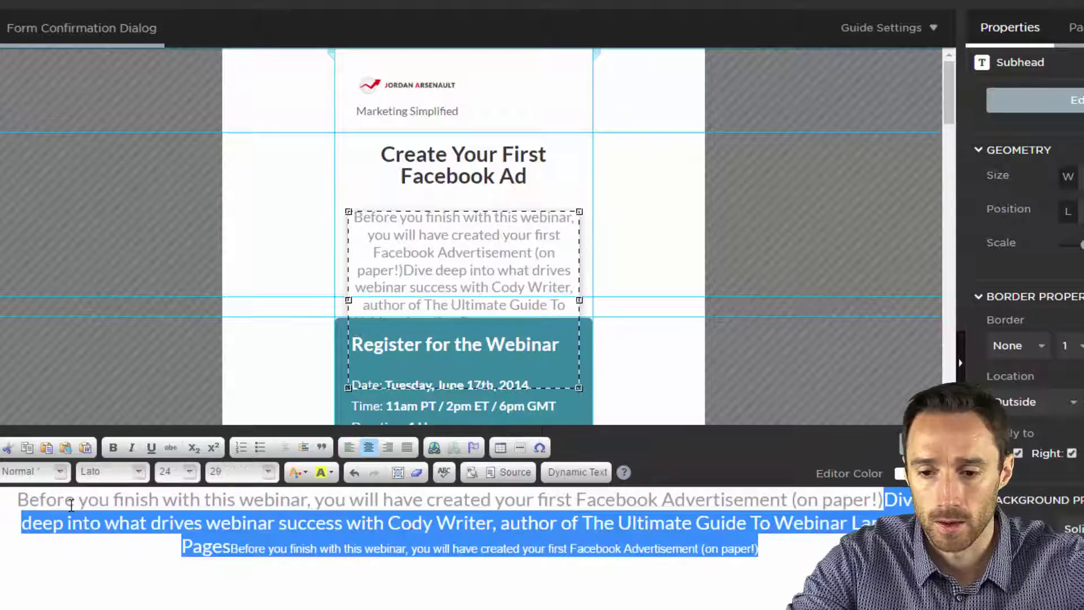
{"action": "key", "text": "Delete"}
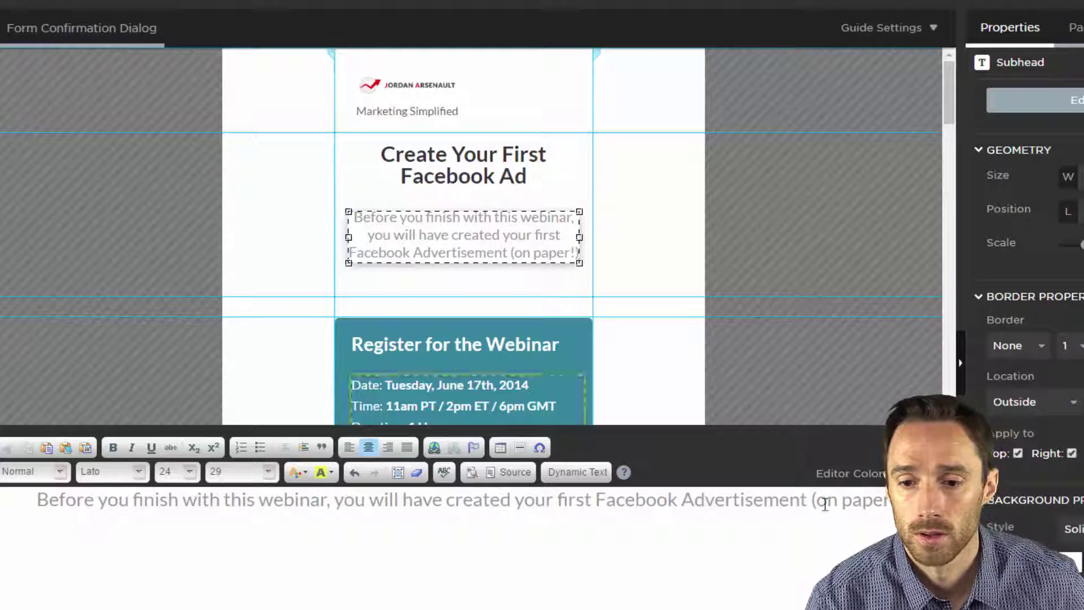
{"action": "left_click", "coordinate": [758, 274]}
{"action": "left_click", "coordinate": [760, 276]}
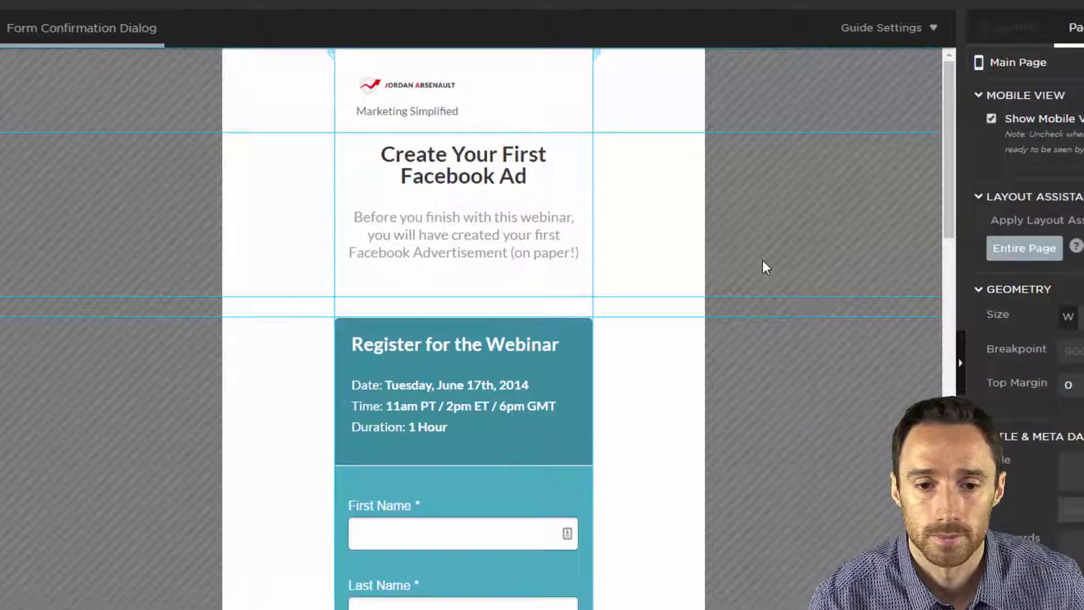
Bring the headline and subhead slightly closer together and shorten their section by raising its lower boundary
{"action": "left_click", "coordinate": [485, 167]}
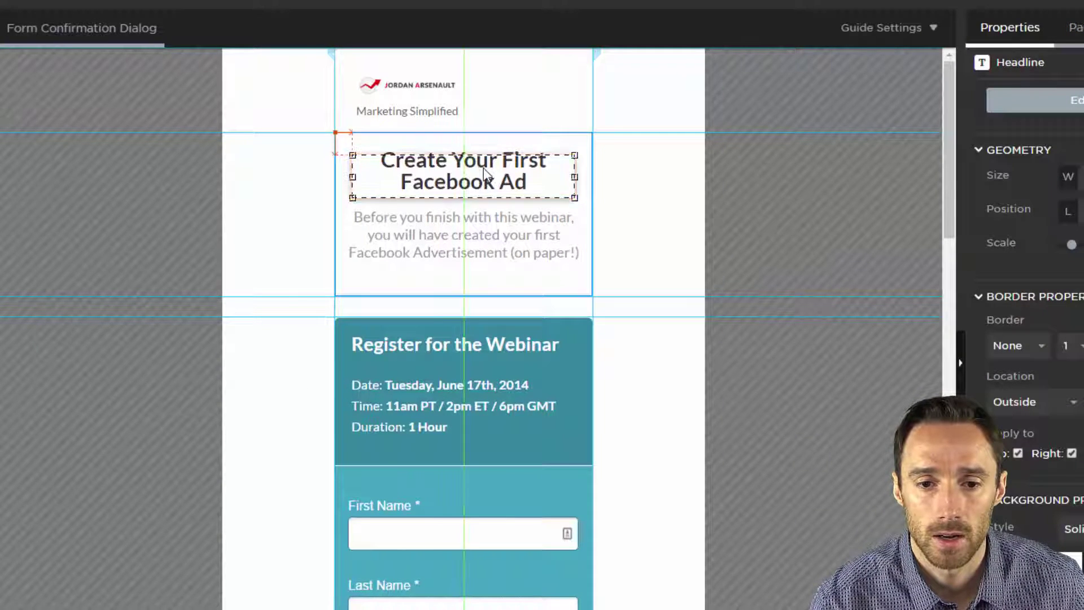
{"action": "left_click", "coordinate": [780, 227]}
{"action": "left_click", "coordinate": [527, 253]}
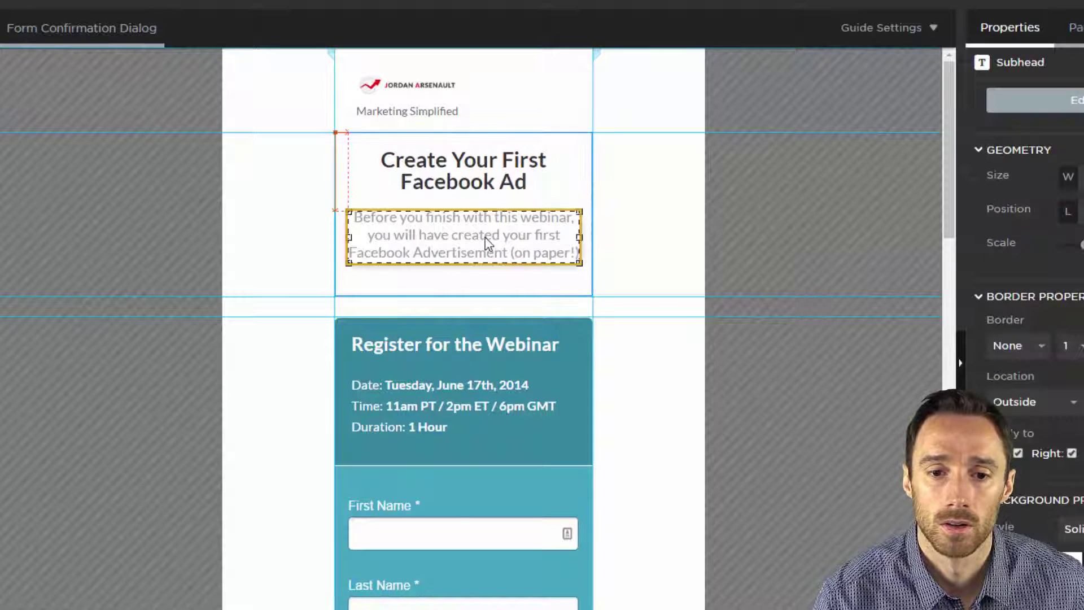
{"action": "left_click", "coordinate": [746, 228]}
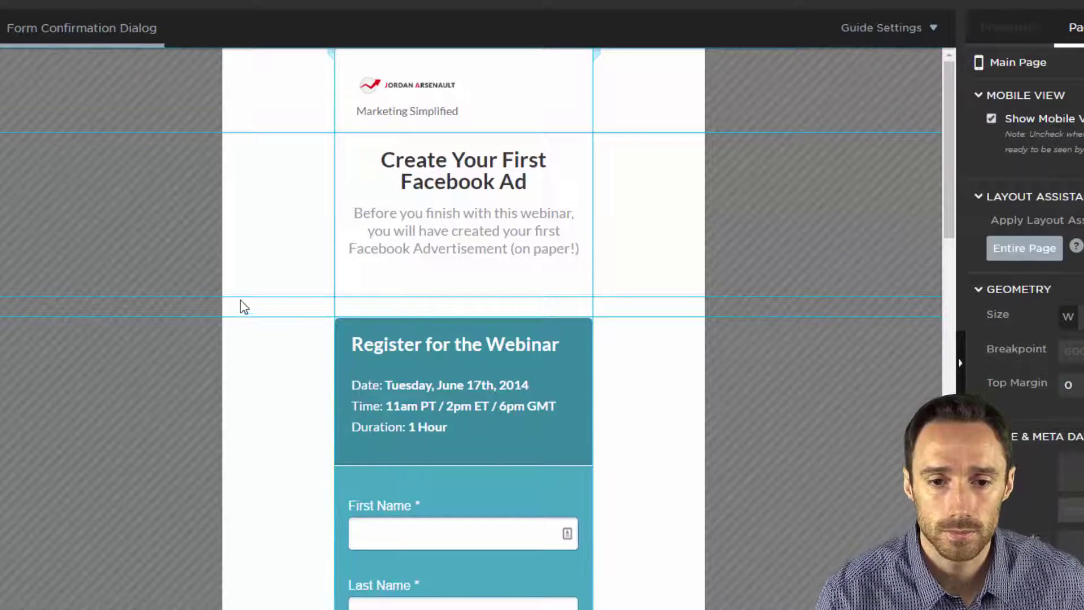
{"action": "left_click_drag", "start_coordinate": [244, 311], "coordinate": [242, 286]}
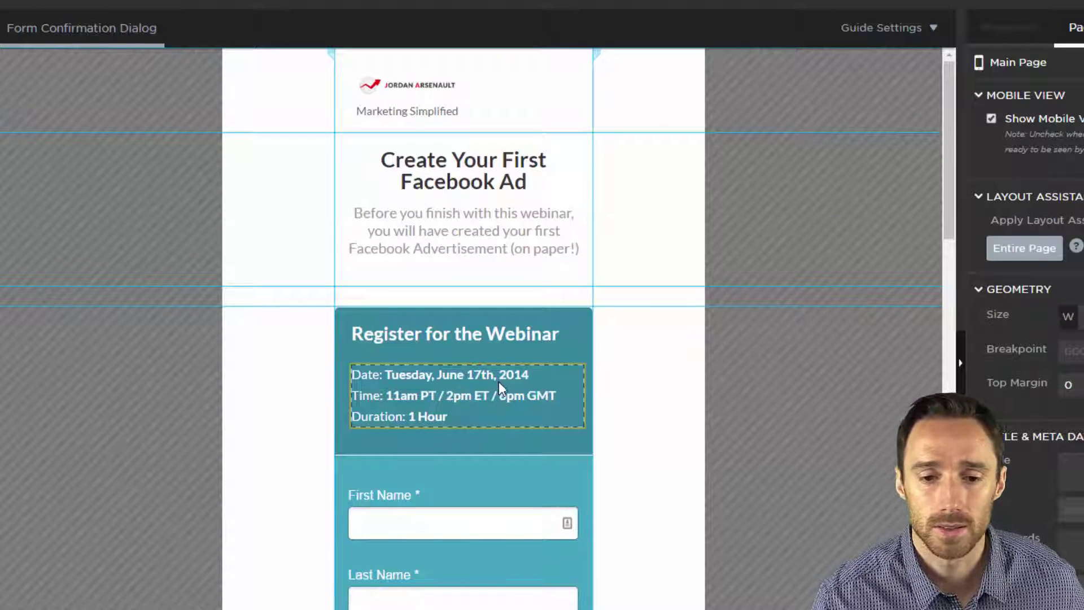
Remove the "How often do you watch webinars?" and Last Name fields from the registration form, keeping First Name and Email
{"action": "scroll", "coordinate": [499, 384], "scroll_direction": "down", "scroll_amount": 3}
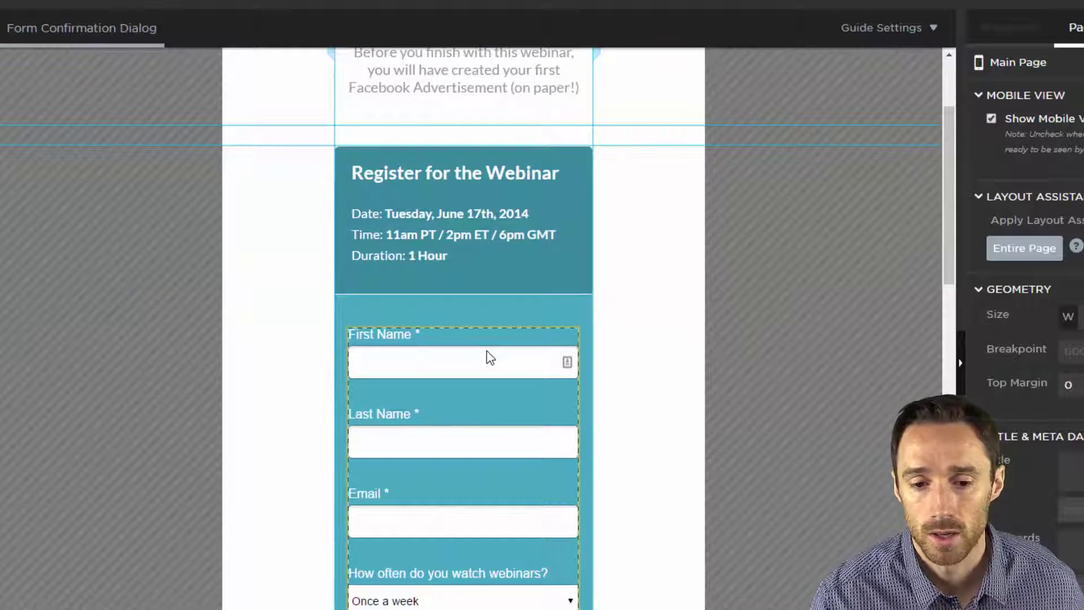
{"action": "scroll", "coordinate": [490, 358], "scroll_direction": "down", "scroll_amount": 3}
{"action": "left_click", "coordinate": [485, 449]}
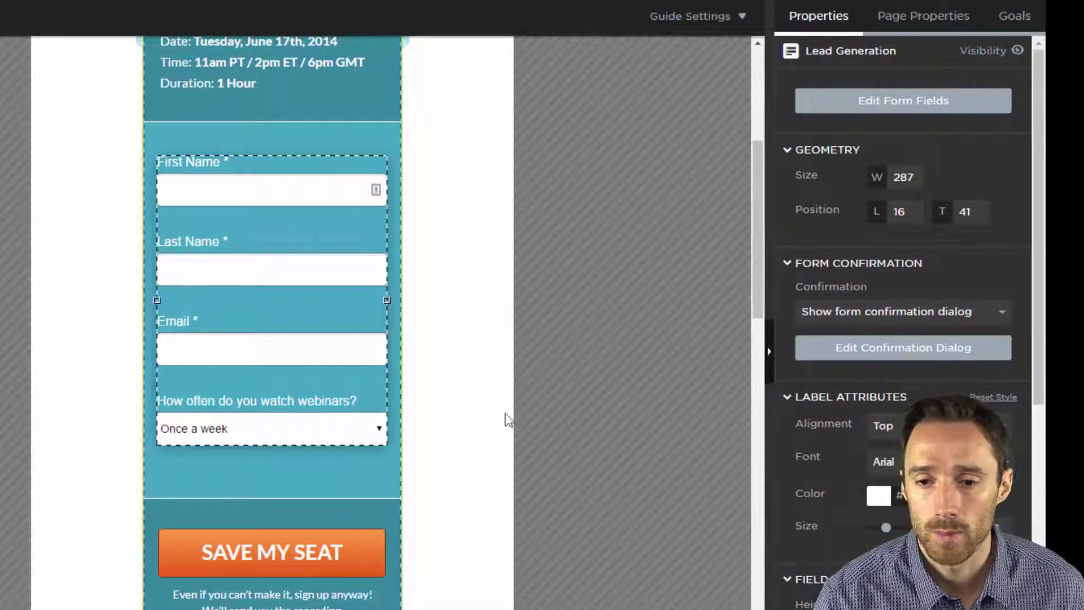
{"action": "scroll", "coordinate": [902, 299], "scroll_direction": "up", "scroll_amount": 2}
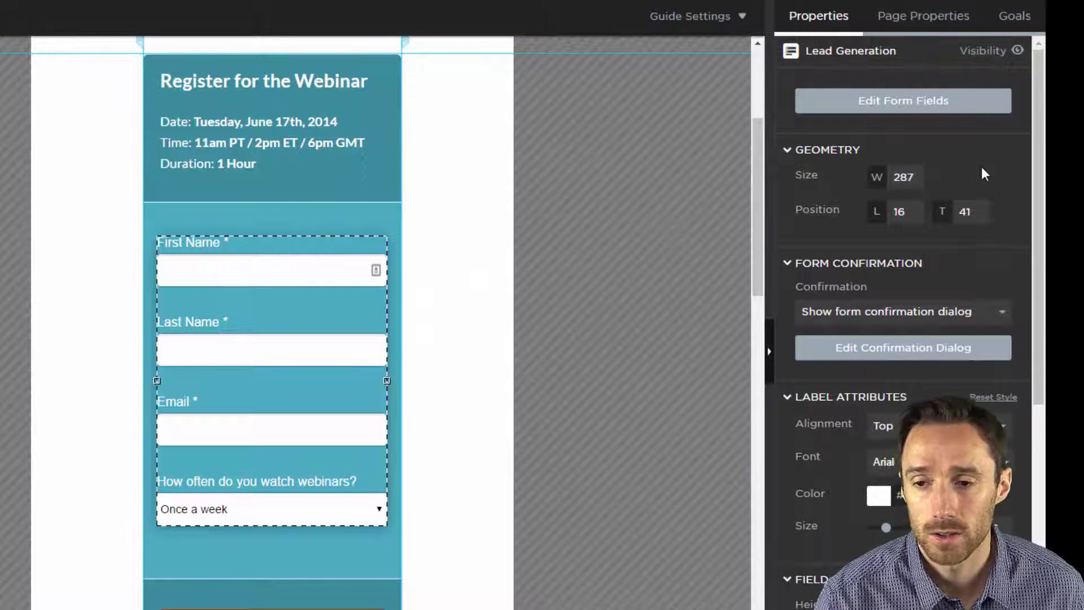
{"action": "left_click", "coordinate": [939, 111]}
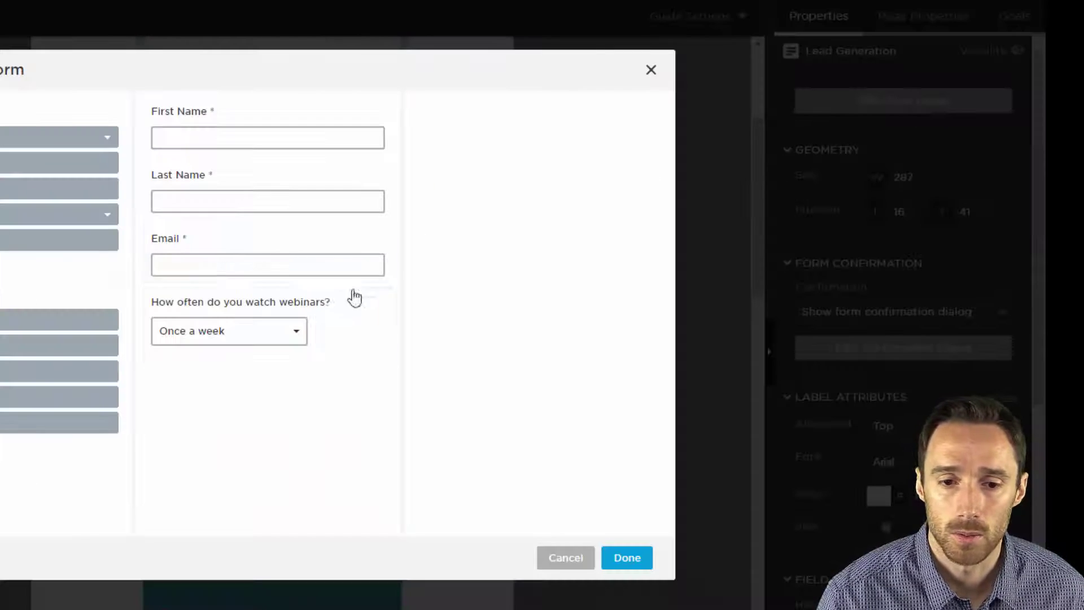
{"action": "left_click", "coordinate": [349, 327]}
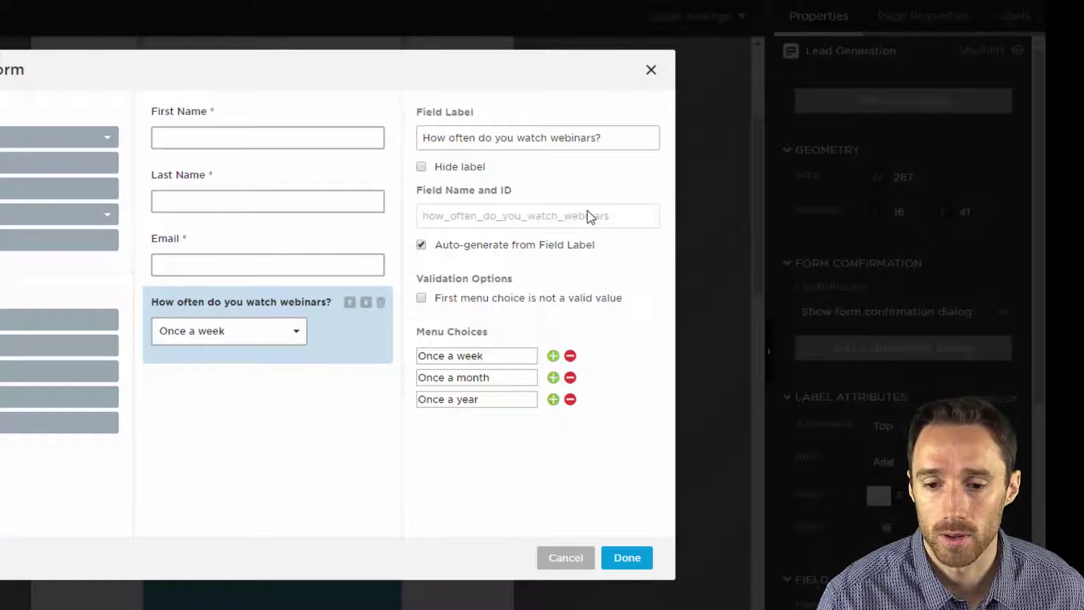
{"action": "left_click", "coordinate": [381, 303]}
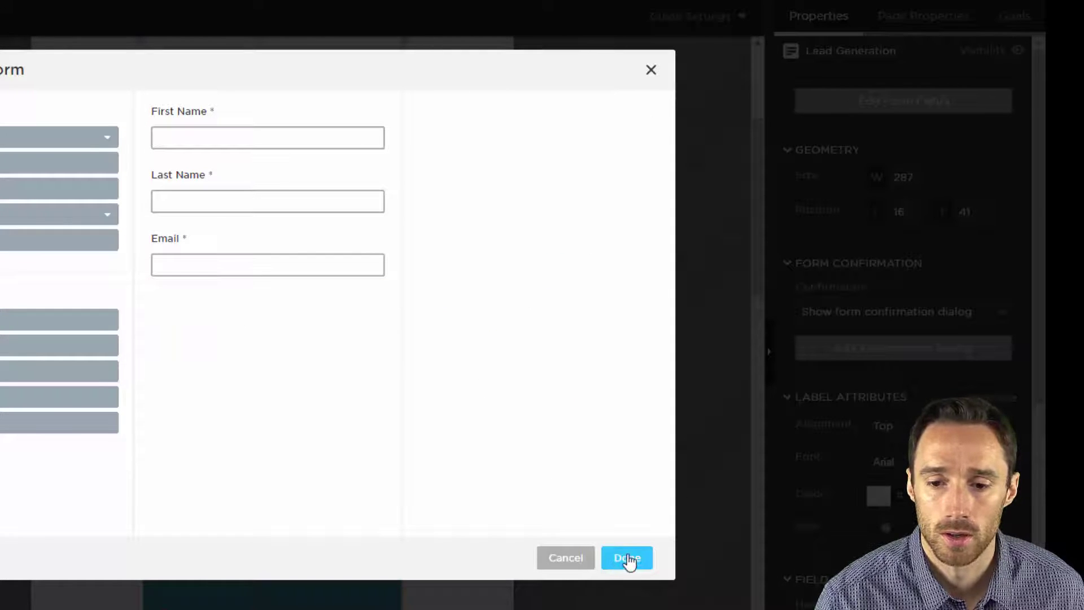
{"action": "left_click", "coordinate": [322, 191]}
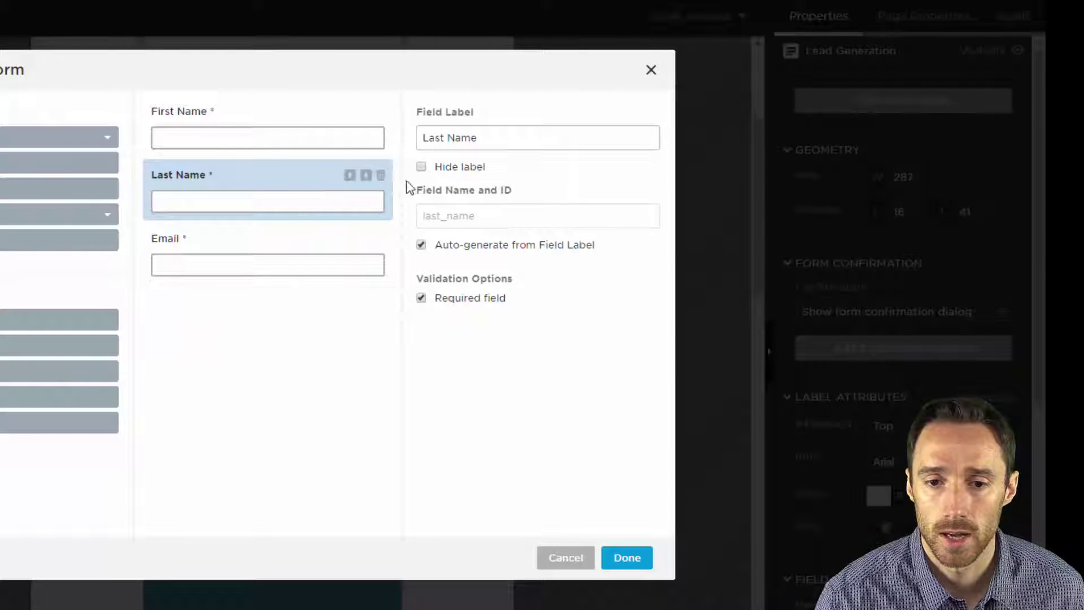
{"action": "left_click", "coordinate": [383, 176]}
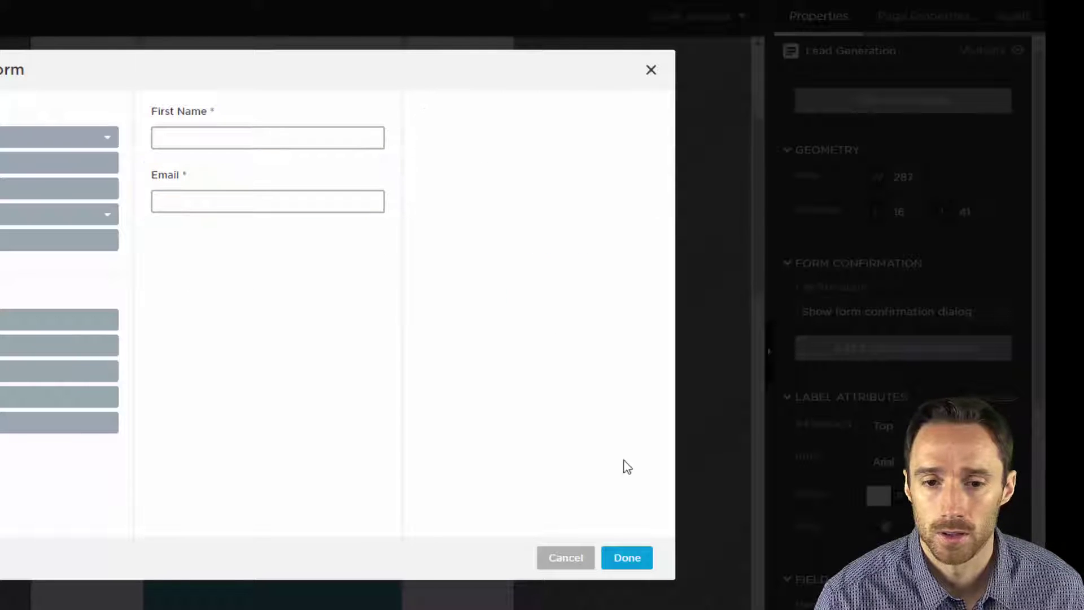
{"action": "left_click", "coordinate": [627, 562]}
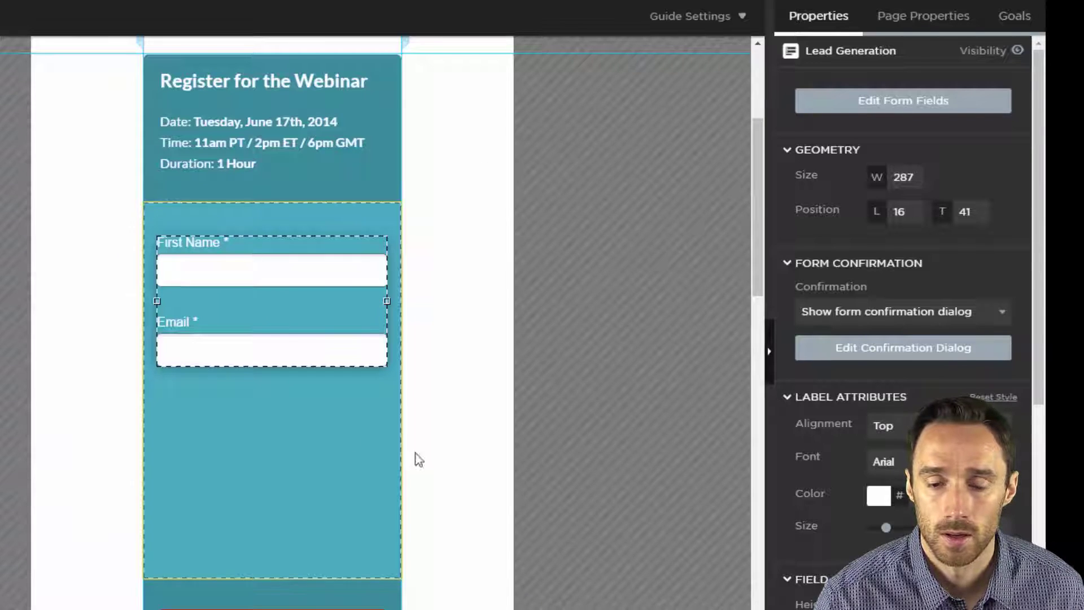
Shorten the form's background box to a height of 252 by raising its lower edge to just below the Email field
{"action": "scroll", "coordinate": [450, 472], "scroll_direction": "down", "scroll_amount": 1}
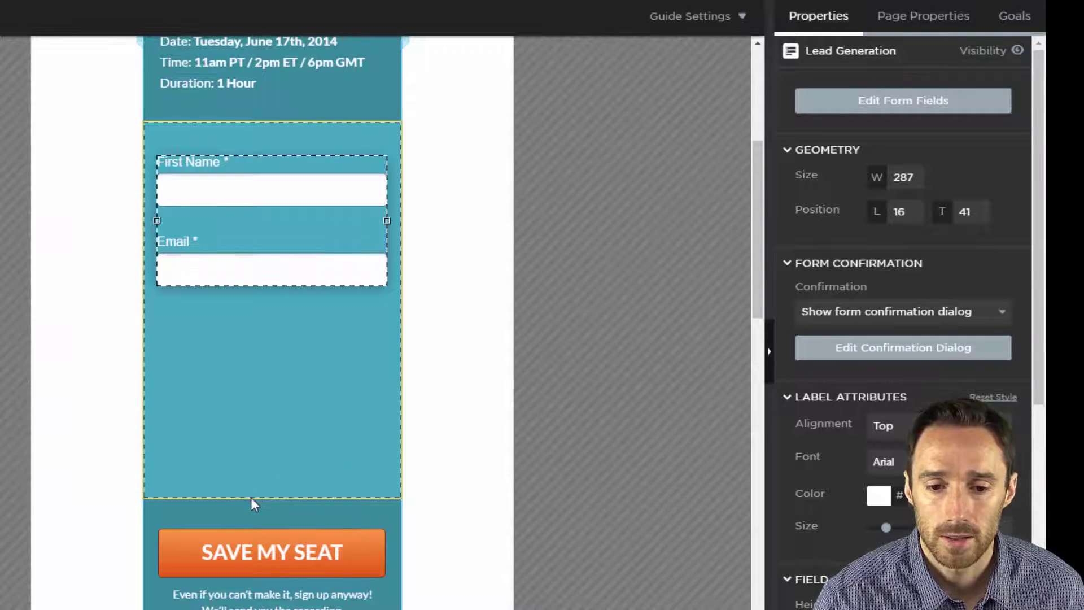
{"action": "left_click", "coordinate": [257, 472]}
{"action": "left_click_drag", "start_coordinate": [269, 499], "coordinate": [259, 325]}
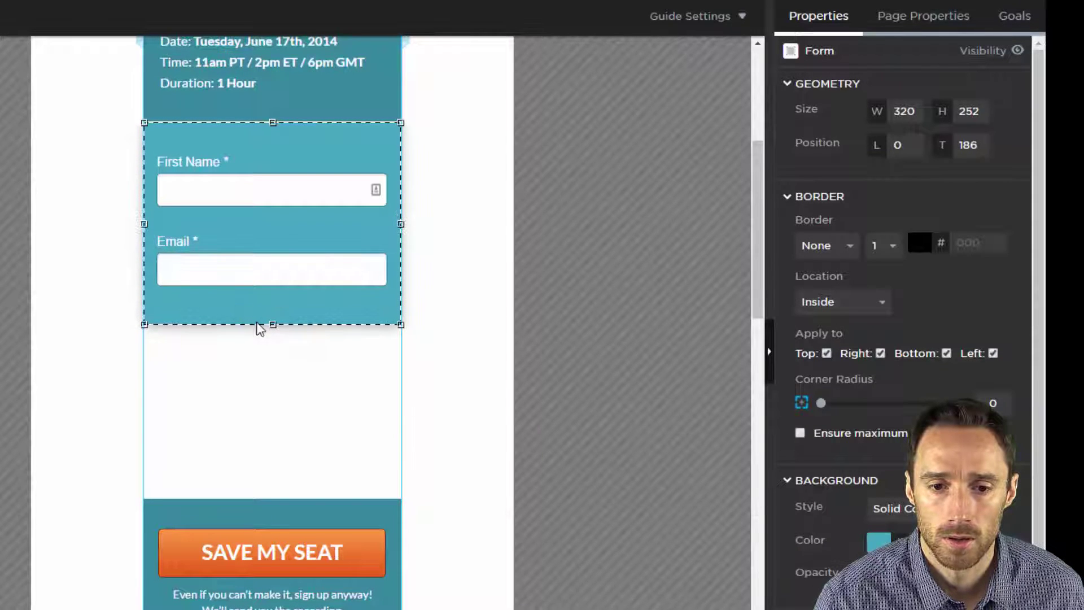
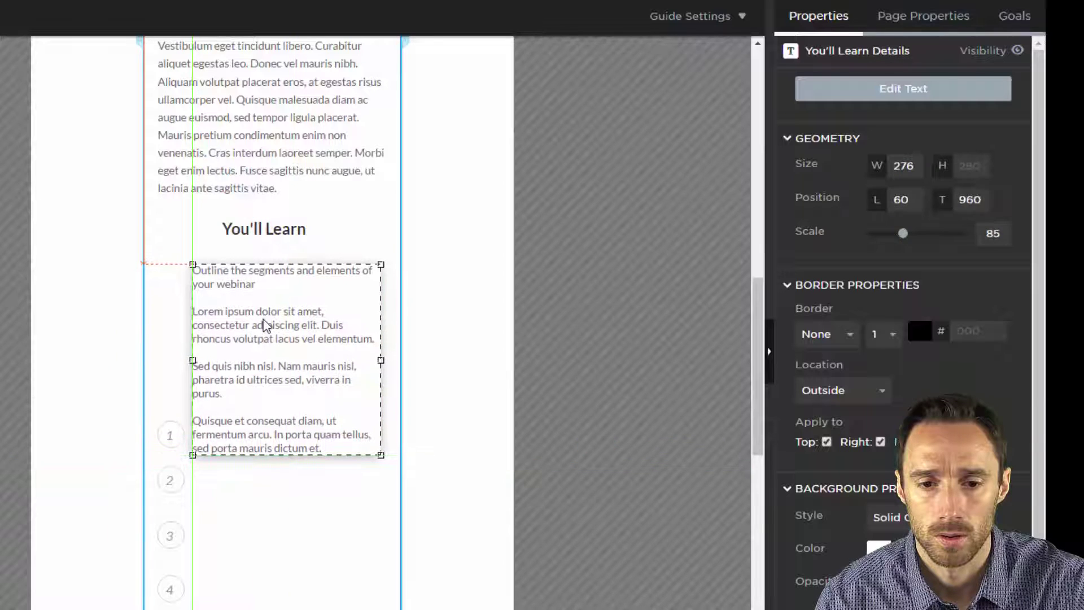
{"action": "left_click", "coordinate": [176, 435]}
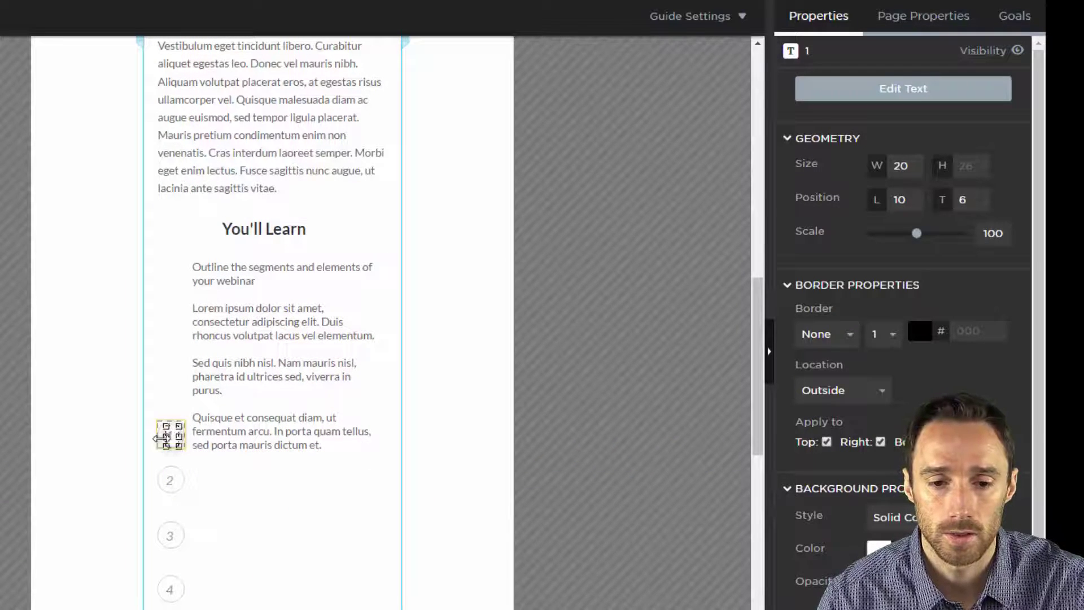
{"action": "left_click", "coordinate": [163, 436]}
{"action": "mouse_move", "coordinate": [168, 435]}
{"action": "left_mouse_down"}
{"action": "mouse_move", "coordinate": [180, 432]}
{"action": "mouse_move", "coordinate": [184, 449]}
{"action": "left_mouse_up"}
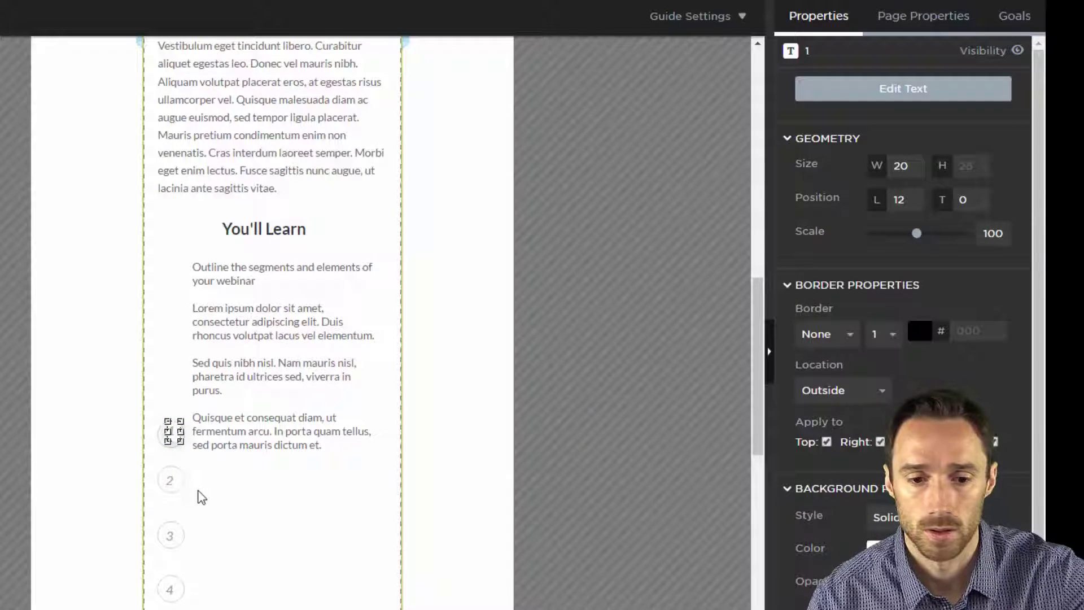
{"action": "left_click", "coordinate": [240, 501]}
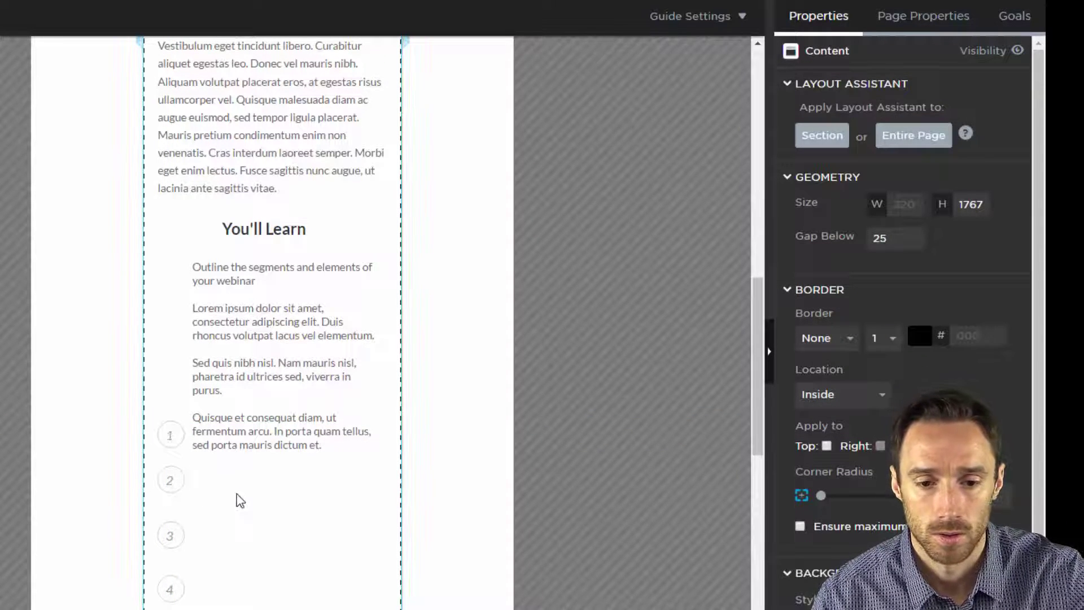
{"action": "mouse_move", "coordinate": [176, 446]}
{"action": "left_mouse_down"}
{"action": "mouse_move", "coordinate": [183, 440]}
{"action": "mouse_move", "coordinate": [162, 451]}
{"action": "left_mouse_up"}
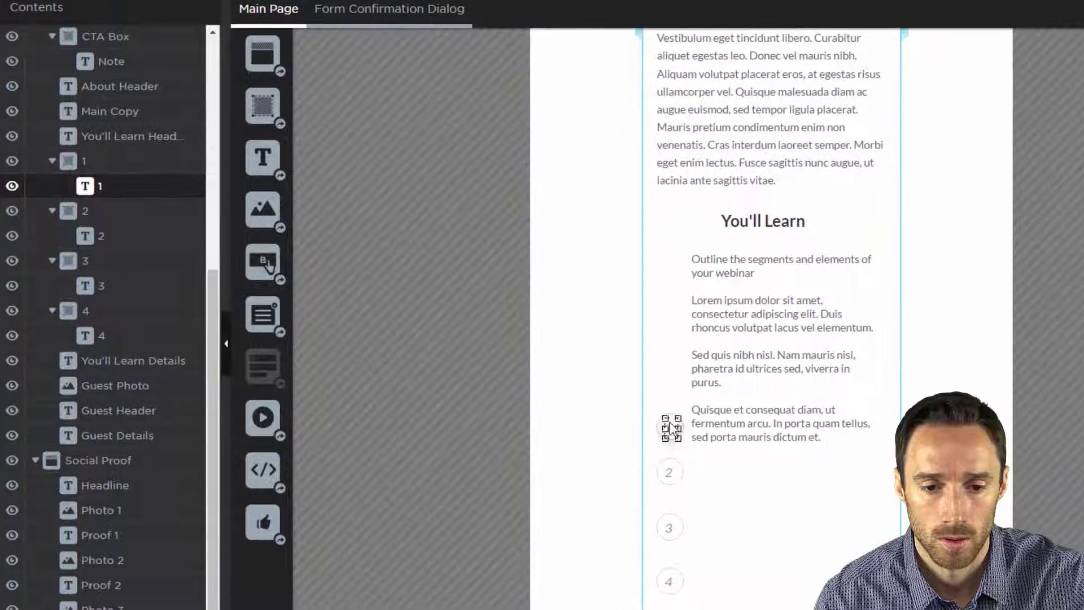
{"action": "left_click_drag", "start_coordinate": [660, 412], "coordinate": [661, 414]}
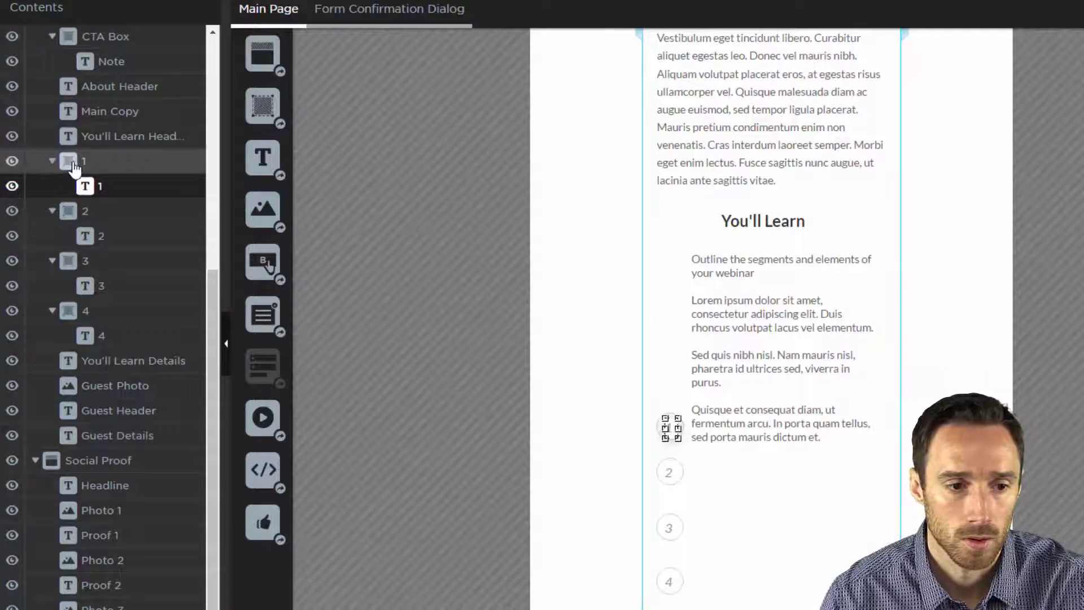
Move the numbered circle boxes 1 to 4 up so each sits beside its matching paragraph in the You'll Learn list
{"action": "left_click", "coordinate": [79, 161]}
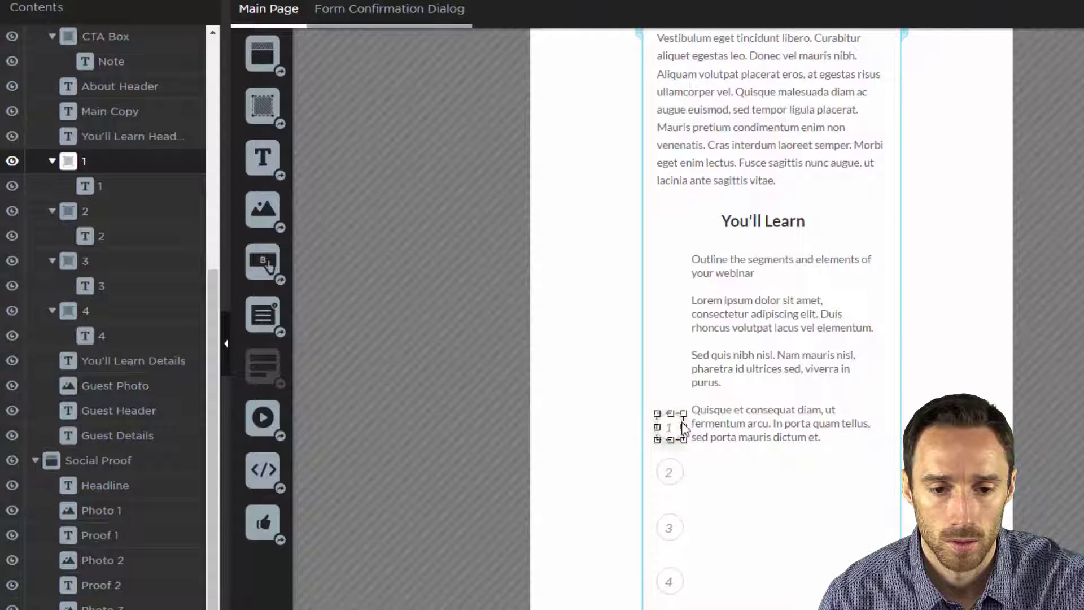
{"action": "left_click_drag", "start_coordinate": [682, 427], "coordinate": [682, 269]}
{"action": "left_click", "coordinate": [110, 218]}
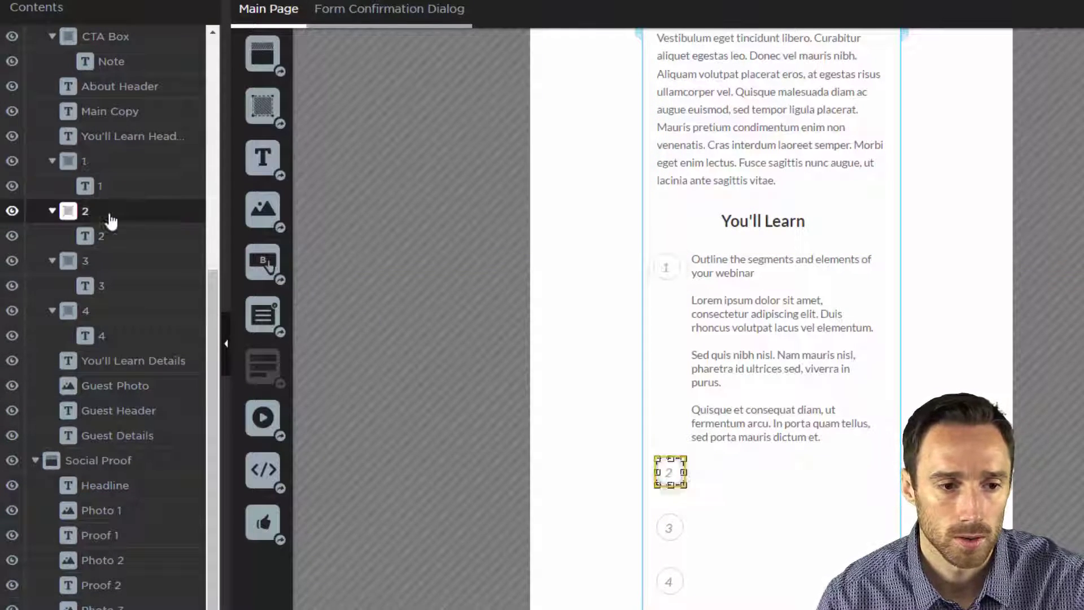
{"action": "left_click_drag", "start_coordinate": [670, 581], "coordinate": [677, 417]}
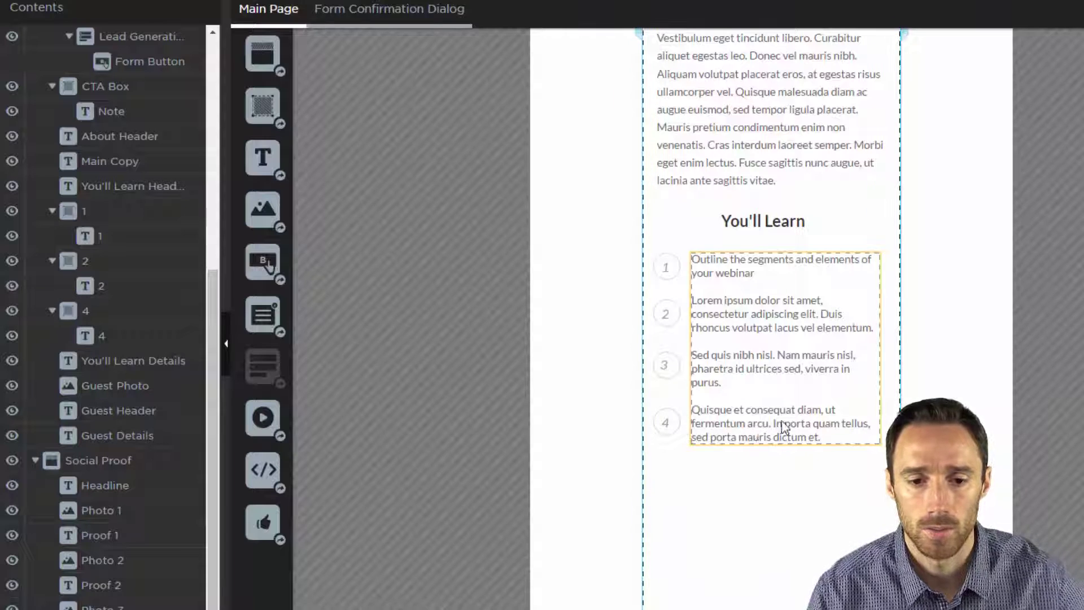
Move the guest photo, heading and bio up beneath the You'll Learn list and raise the Content section's lower boundary to just below them
{"action": "scroll", "coordinate": [790, 441], "scroll_direction": "down", "scroll_amount": 5}
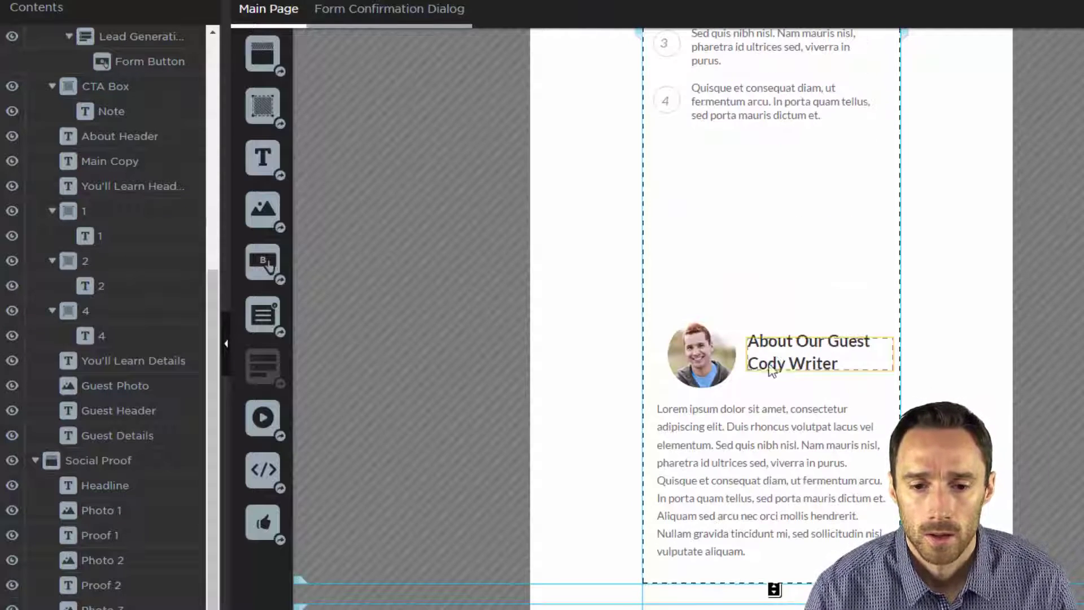
{"action": "left_click", "coordinate": [702, 355]}
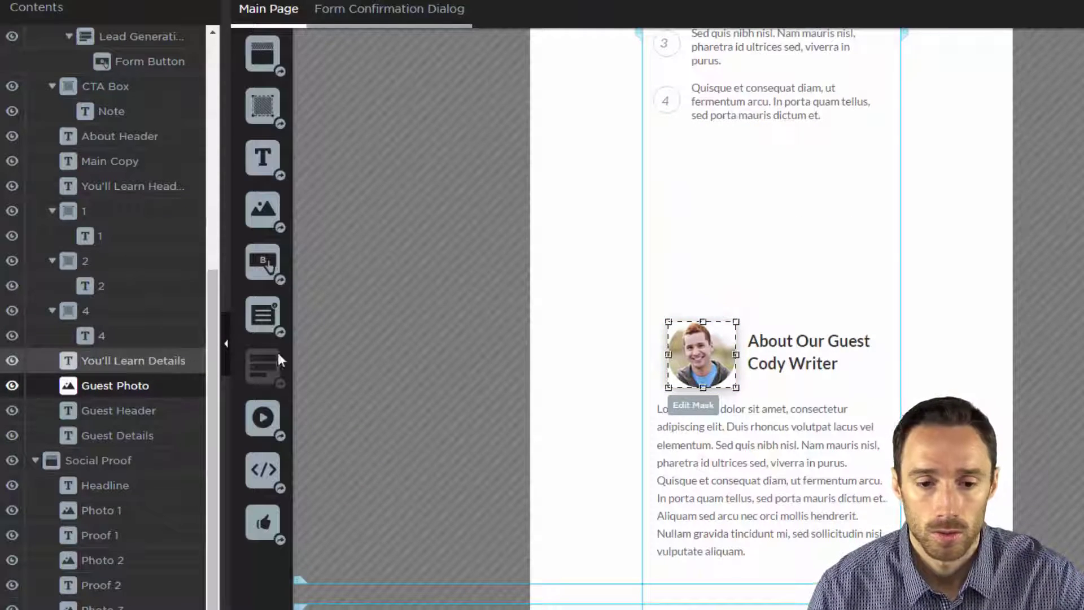
{"action": "left_click_drag", "start_coordinate": [701, 369], "coordinate": [687, 191]}
{"action": "left_click_drag", "start_coordinate": [819, 349], "coordinate": [810, 170]}
{"action": "left_click_drag", "start_coordinate": [810, 427], "coordinate": [806, 249]}
{"action": "left_click", "coordinate": [997, 327]}
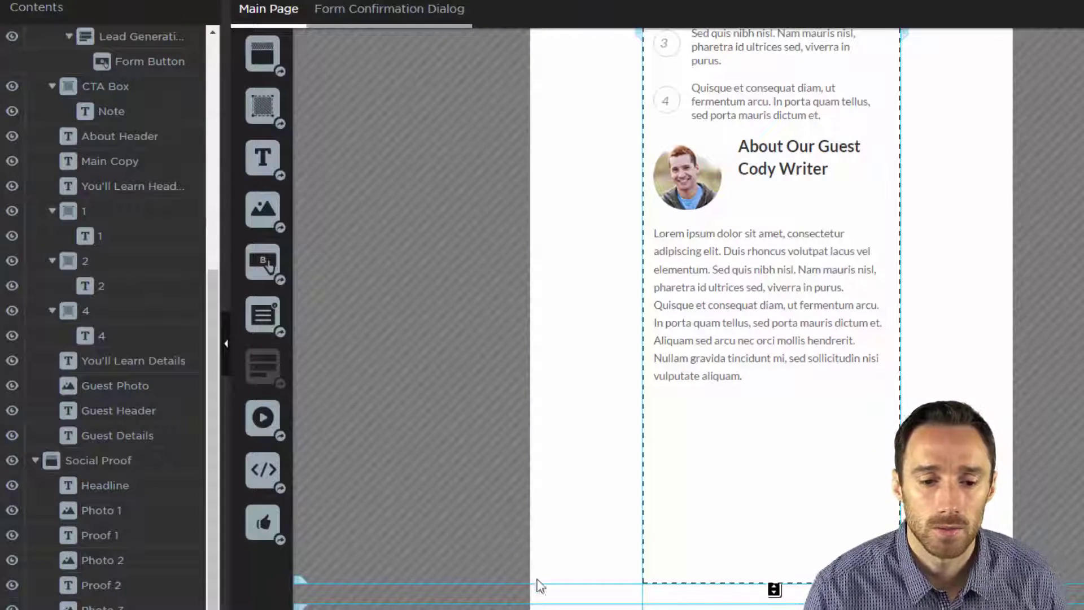
{"action": "left_click_drag", "start_coordinate": [544, 583], "coordinate": [569, 428]}
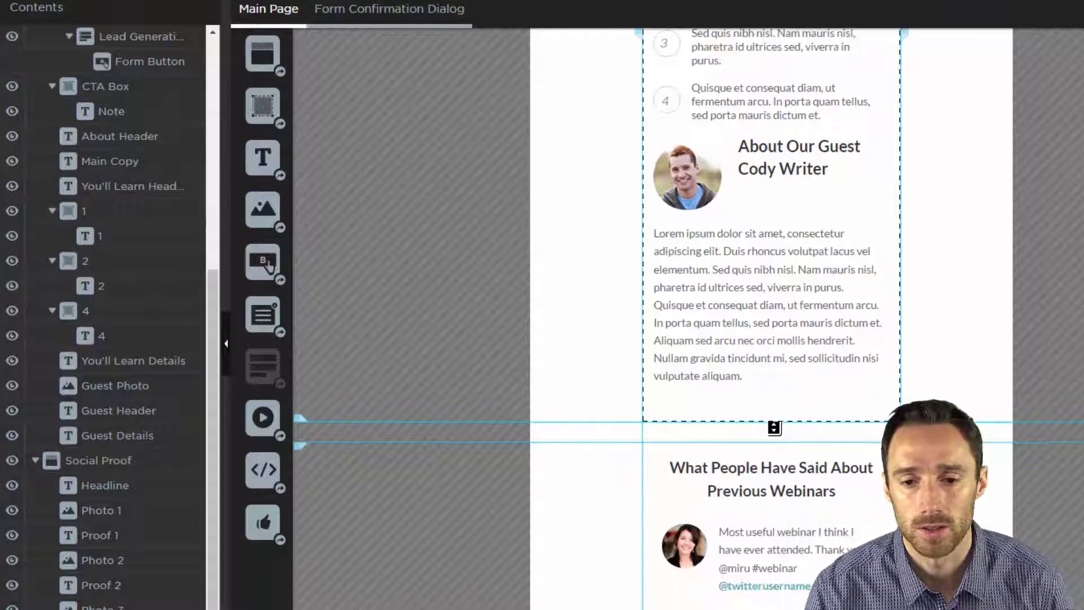
Copy the "About the webinar" paragraph beginning "Most people get stuck with Facebook ads" from the webinar copy document
{"action": "scroll", "coordinate": [926, 353], "scroll_direction": "up", "scroll_amount": 10}
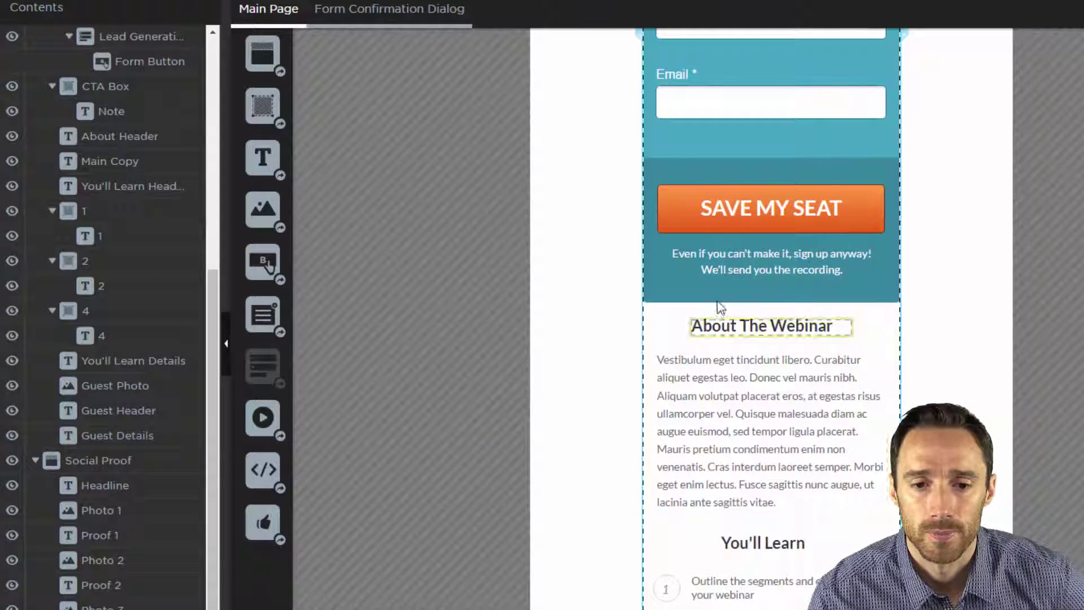
{"action": "scroll", "coordinate": [764, 254], "scroll_direction": "up", "scroll_amount": 5}
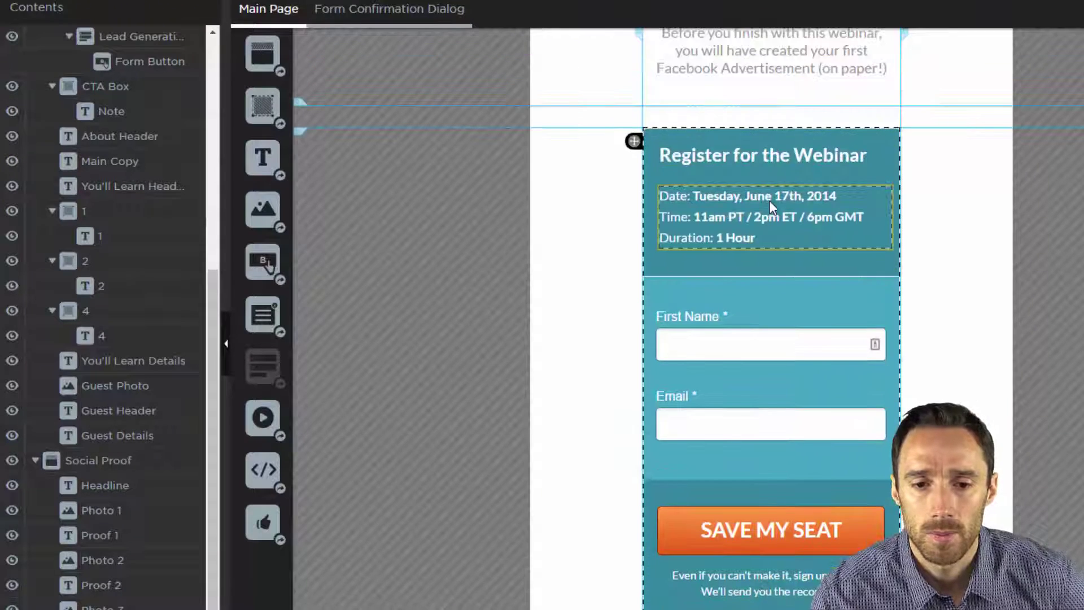
{"action": "scroll", "coordinate": [772, 339], "scroll_direction": "down", "scroll_amount": 2}
{"action": "scroll", "coordinate": [771, 421], "scroll_direction": "down", "scroll_amount": 4}
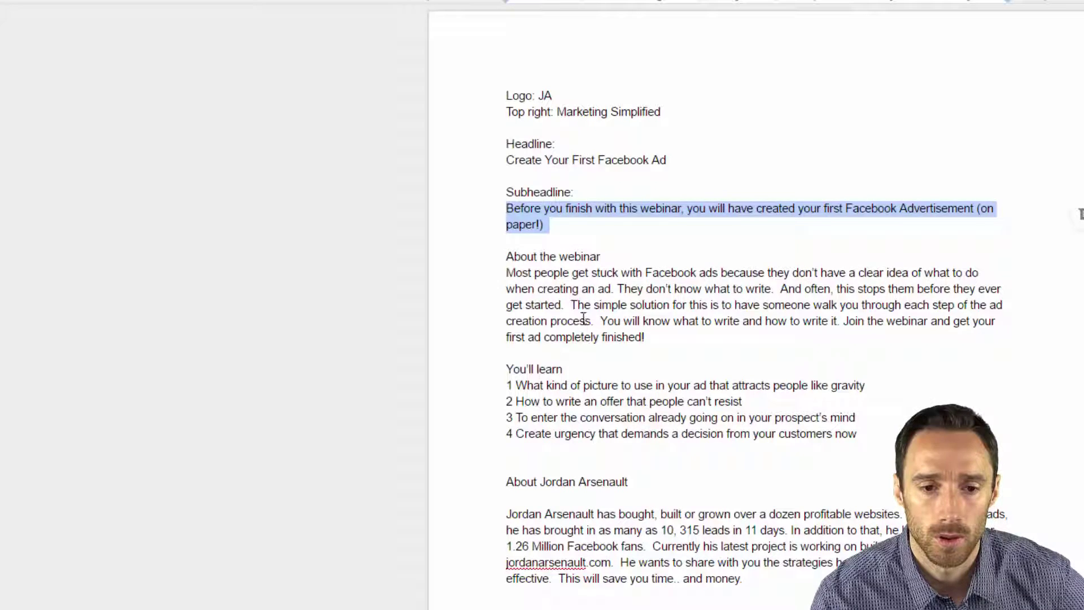
{"action": "triple_click", "coordinate": [582, 305]}
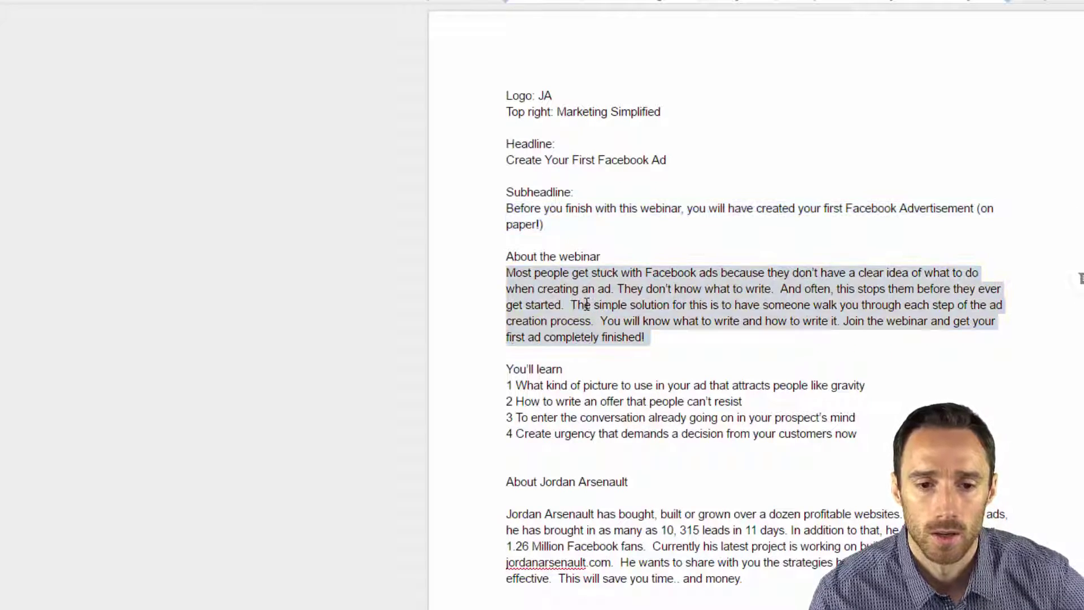
{"action": "right_click", "coordinate": [585, 308]}
{"action": "left_click", "coordinate": [617, 341]}
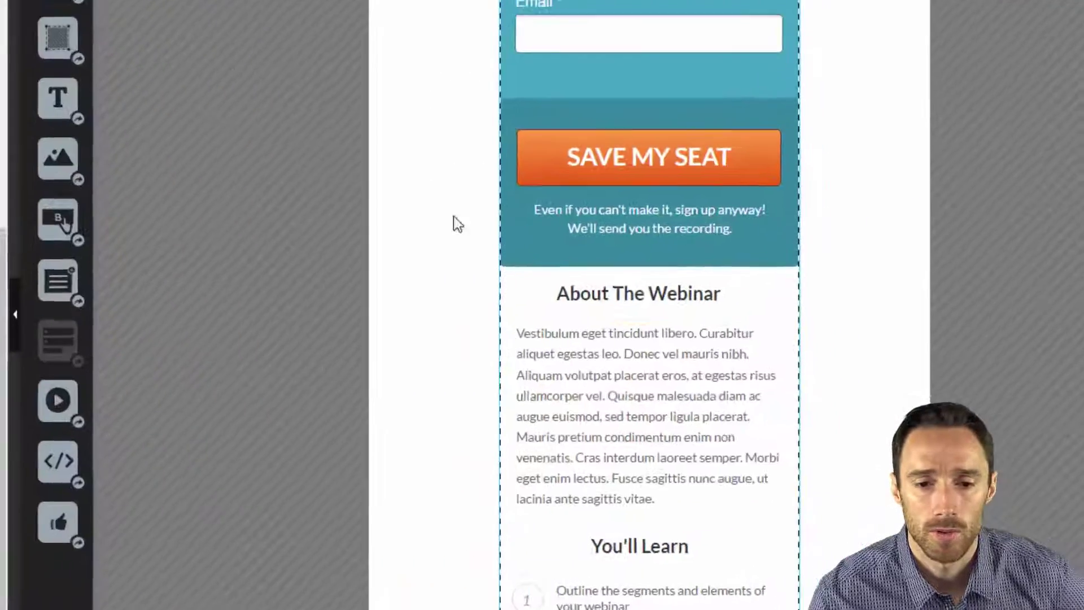
Open the About The Webinar placeholder paragraph for editing and paste the copied description after its last sentence
{"action": "left_click", "coordinate": [690, 481]}
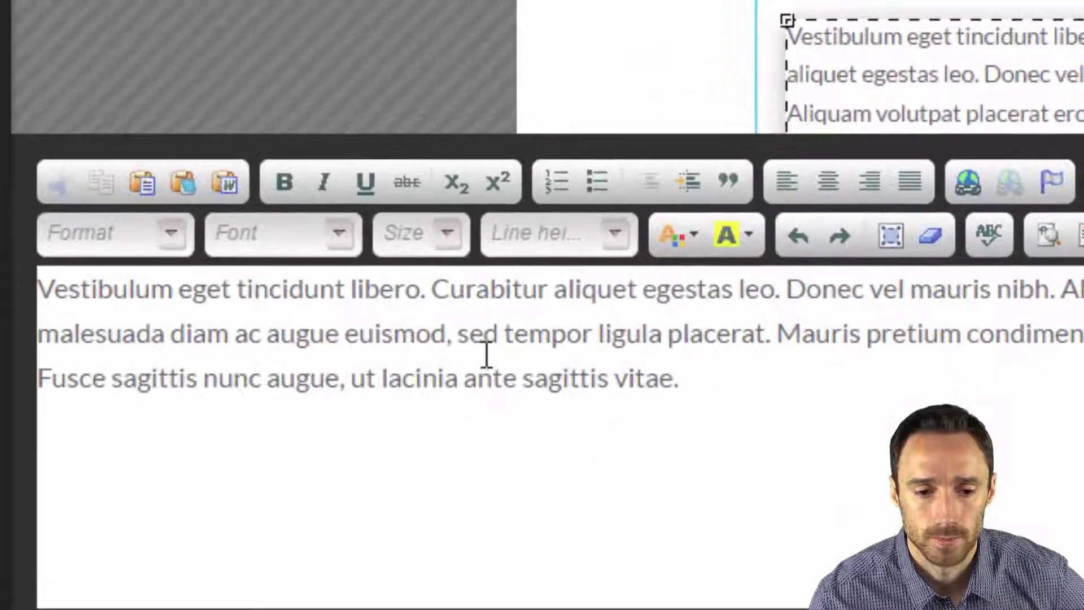
{"action": "left_click", "coordinate": [702, 481]}
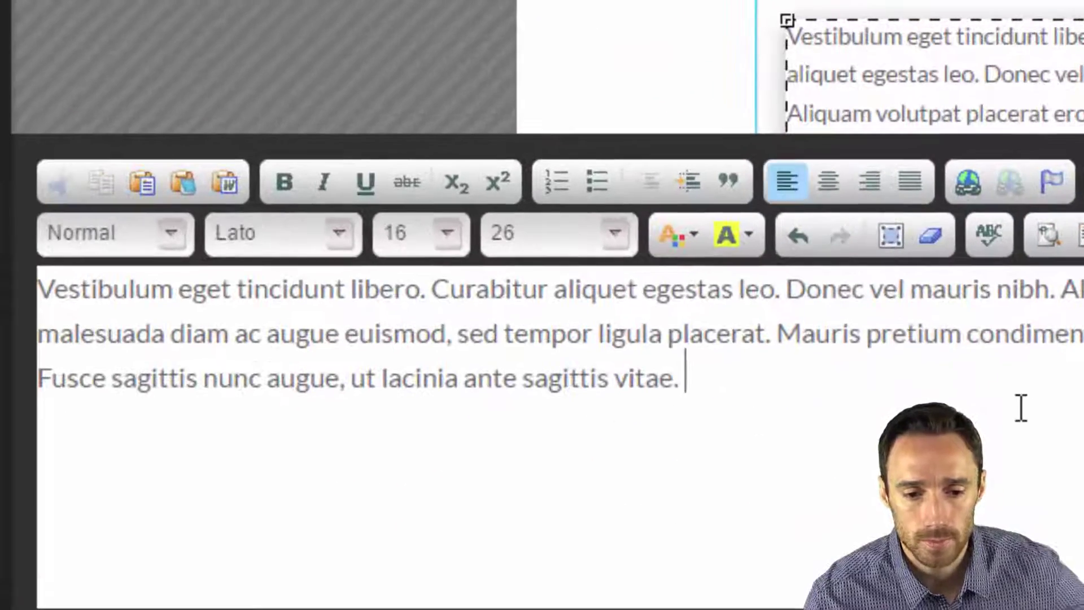
{"action": "key", "text": "ctrl+v"}
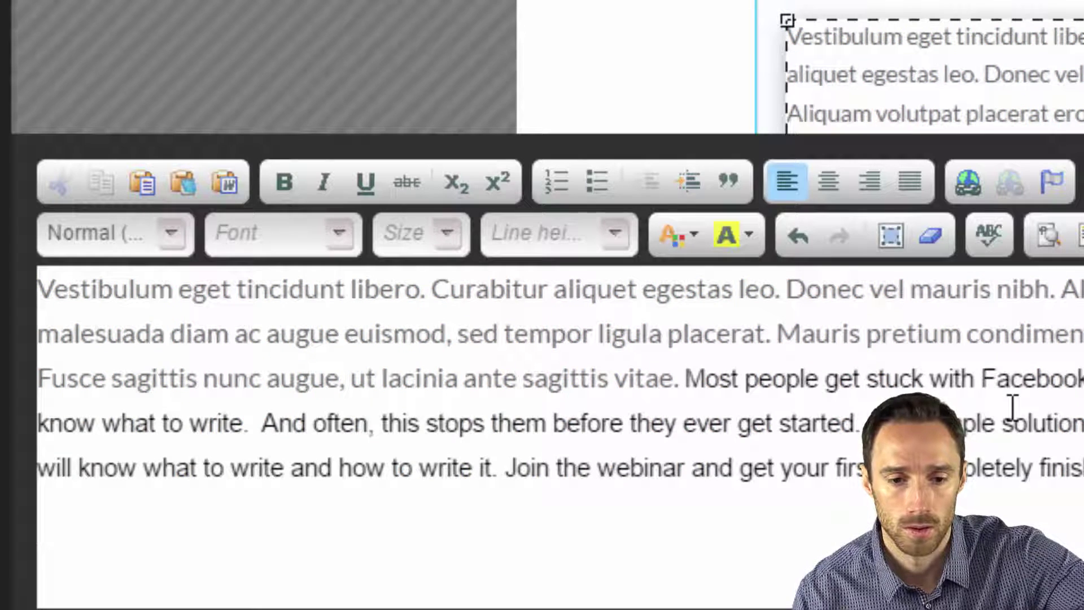
Try to apply the Lato font to the pasted webinar description that follows the placeholder sentences
{"action": "left_click", "coordinate": [451, 313]}
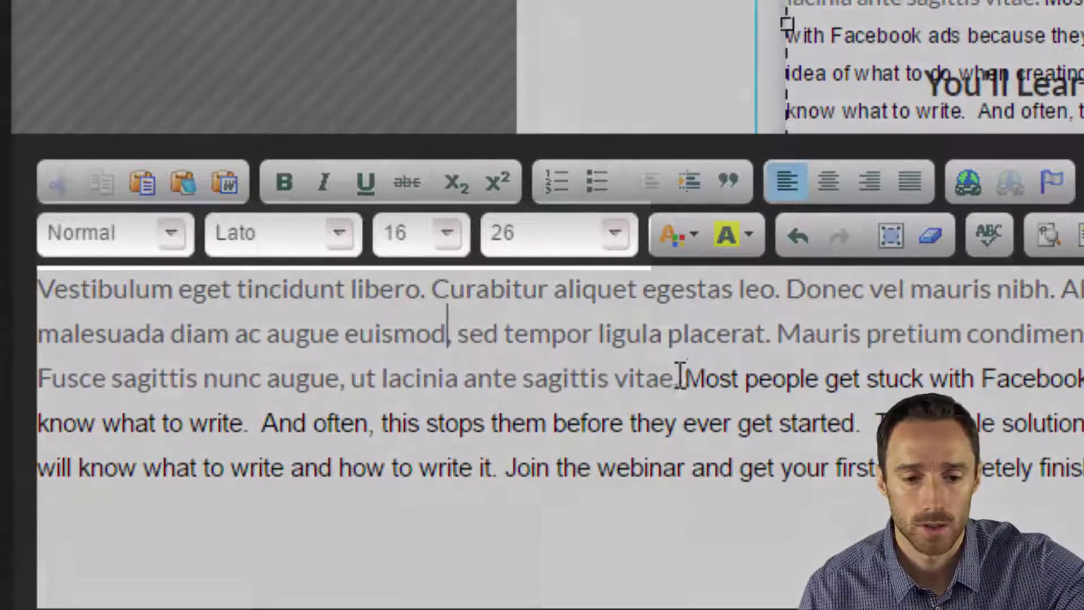
{"action": "left_click_drag", "start_coordinate": [681, 377], "coordinate": [960, 486]}
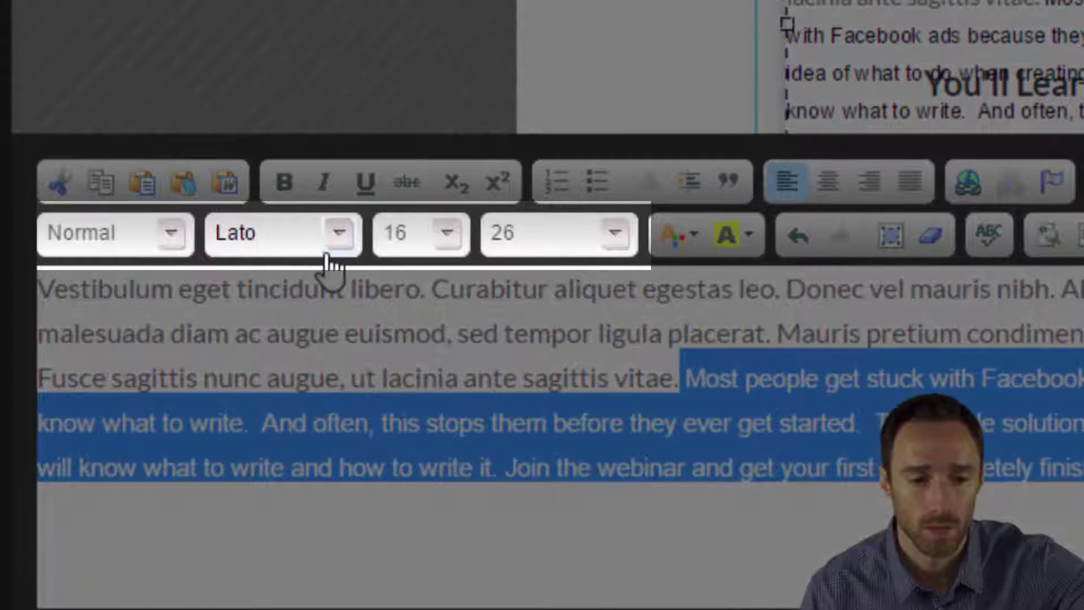
{"action": "left_click", "coordinate": [341, 236]}
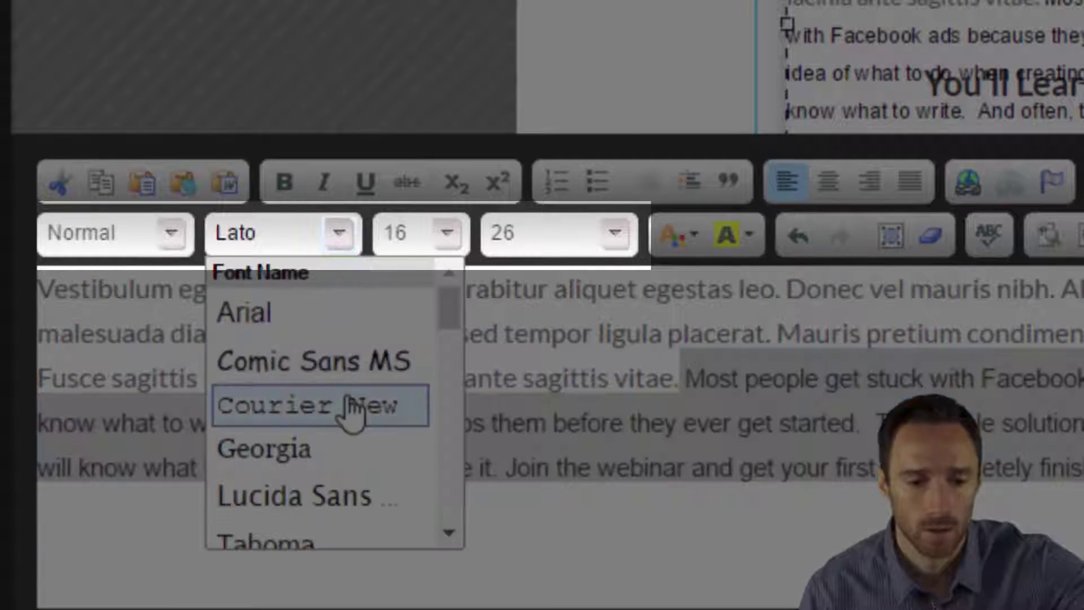
{"action": "scroll", "coordinate": [341, 364], "scroll_direction": "down", "scroll_amount": 3}
{"action": "scroll", "coordinate": [337, 437], "scroll_direction": "down", "scroll_amount": 5}
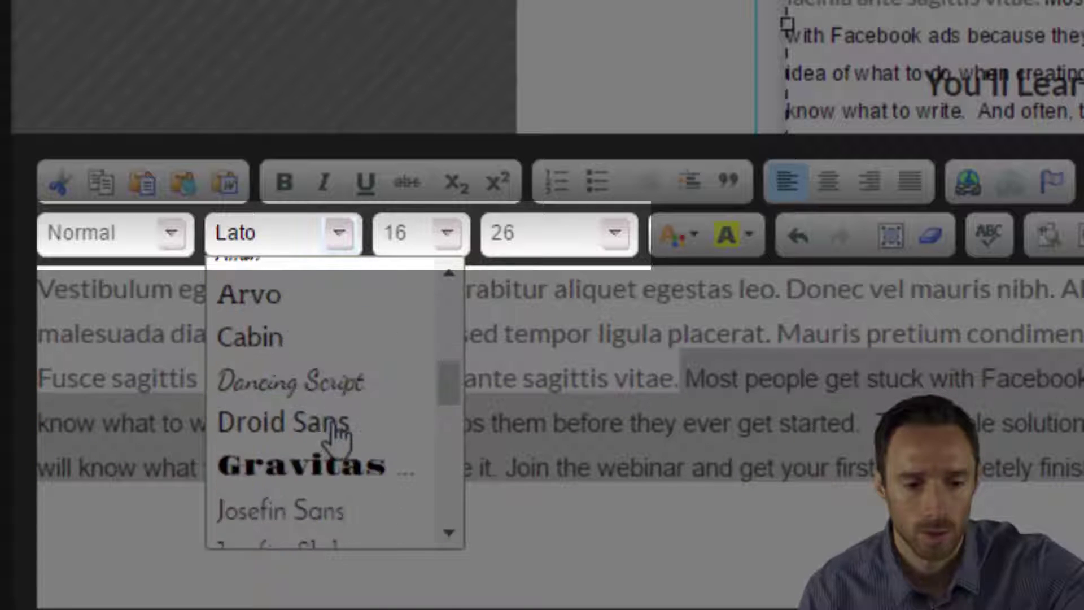
{"action": "scroll", "coordinate": [337, 435], "scroll_direction": "down", "scroll_amount": 3}
{"action": "left_click", "coordinate": [334, 424]}
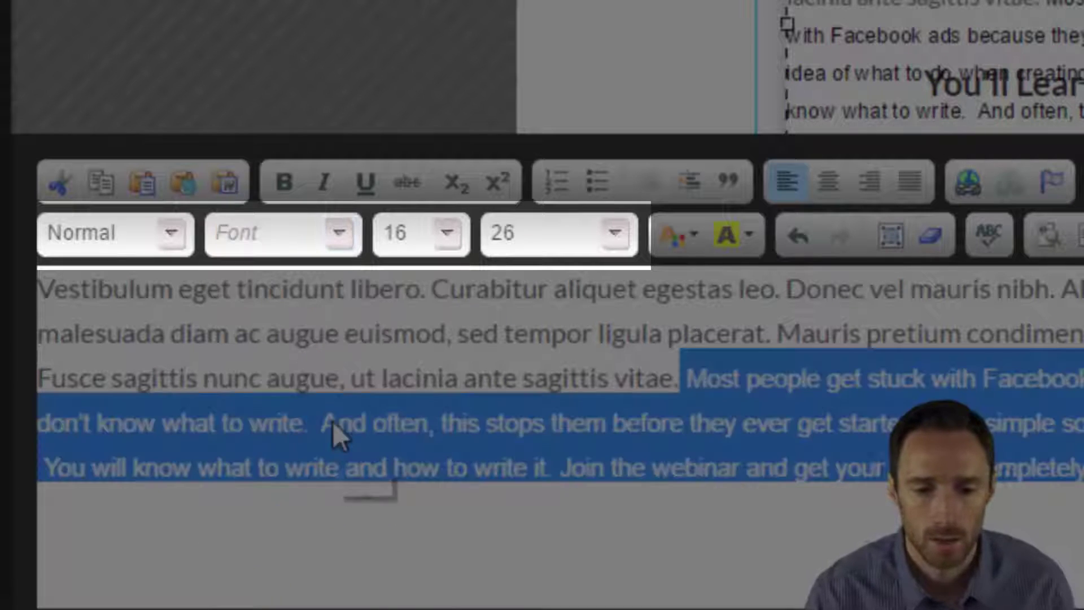
{"action": "left_click", "coordinate": [674, 421]}
{"action": "left_click", "coordinate": [649, 331]}
{"action": "left_click", "coordinate": [823, 446]}
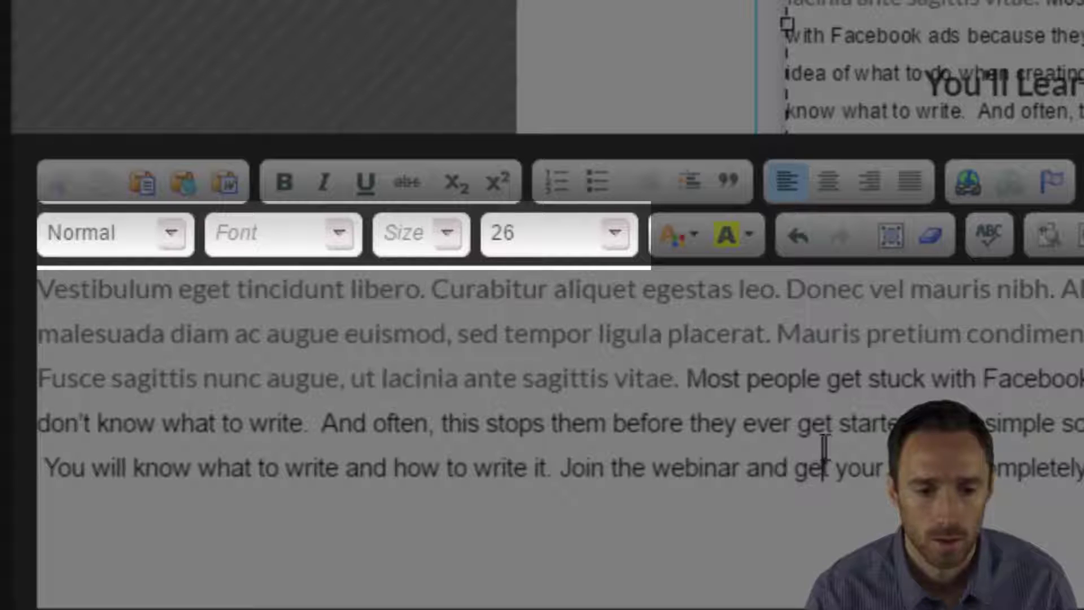
{"action": "left_click", "coordinate": [553, 330]}
{"action": "key", "text": "shift+Right"}
{"action": "left_click", "coordinate": [757, 403]}
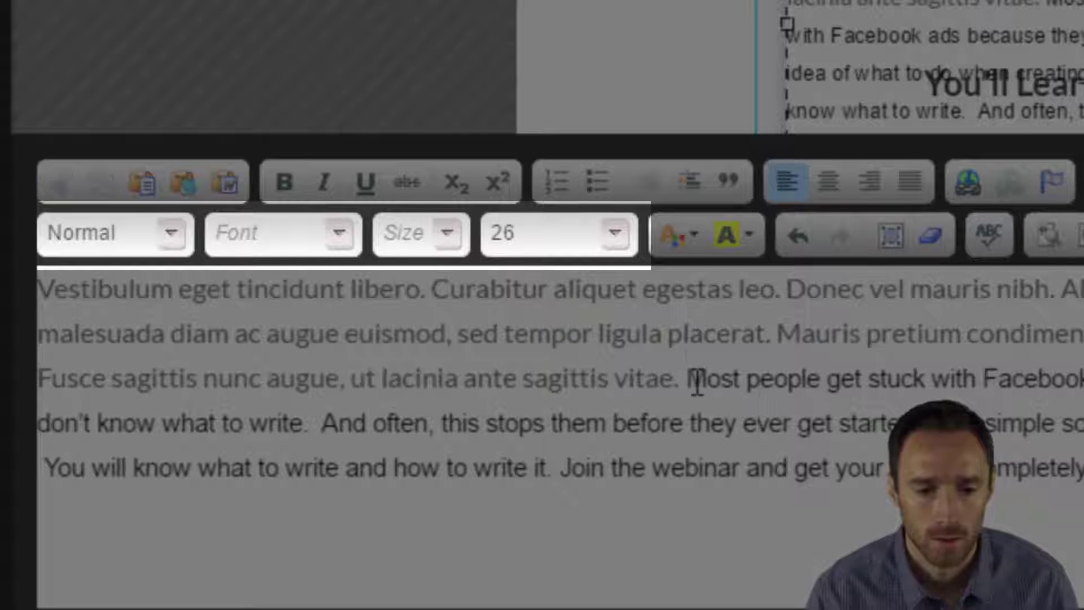
Set the pasted description beginning "Most people get stuck with Facebook ads" to the Lato font at size 16
{"action": "left_click_drag", "start_coordinate": [690, 380], "coordinate": [960, 468]}
{"action": "left_click", "coordinate": [337, 236]}
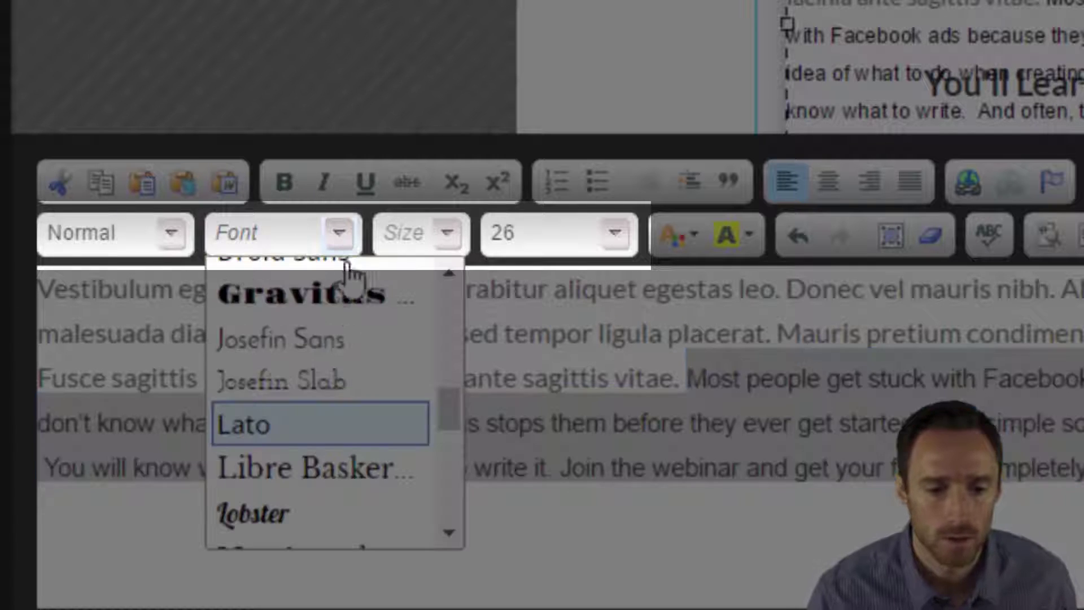
{"action": "left_click", "coordinate": [315, 425]}
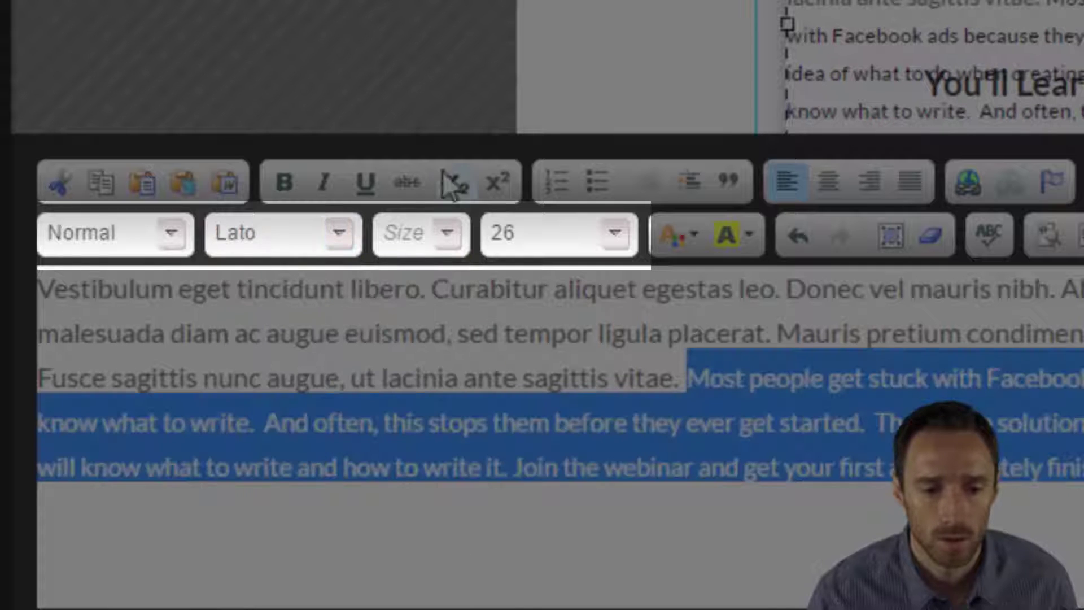
{"action": "left_click", "coordinate": [444, 235]}
{"action": "scroll", "coordinate": [446, 399], "scroll_direction": "up", "scroll_amount": 3}
{"action": "left_click", "coordinate": [443, 395]}
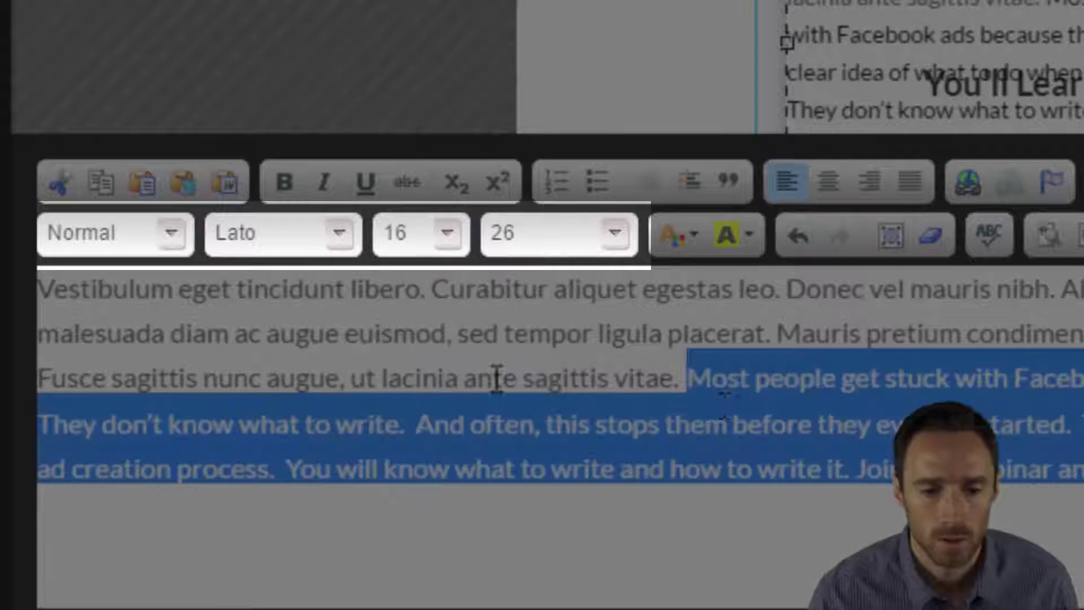
{"action": "left_click", "coordinate": [728, 421]}
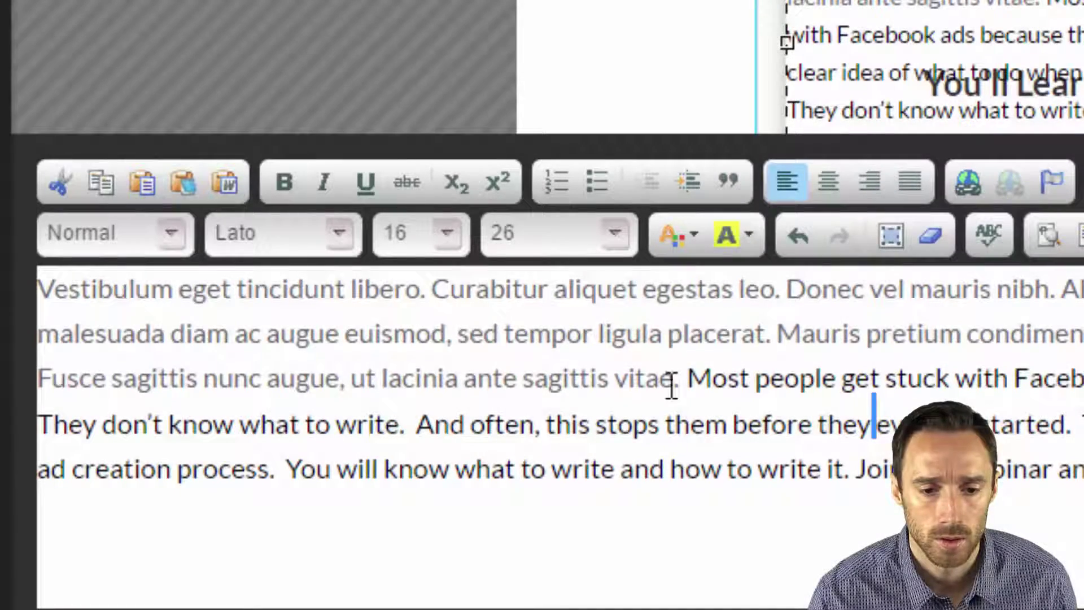
Delete the Latin placeholder sentences in front of the webinar description and leave the text box
{"action": "left_click_drag", "start_coordinate": [684, 380], "coordinate": [39, 266]}
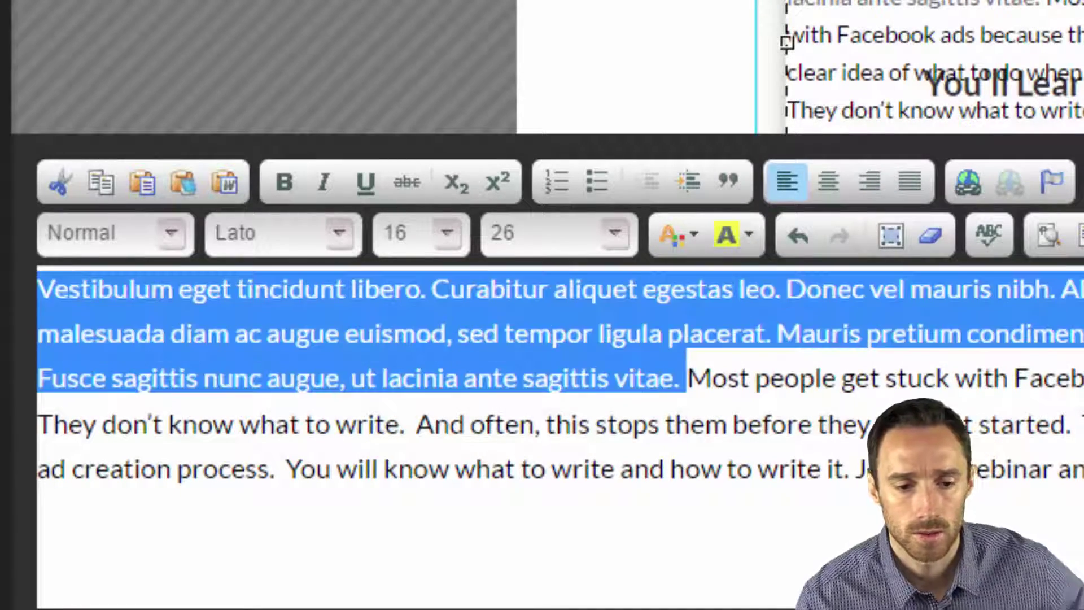
{"action": "key", "text": "Delete"}
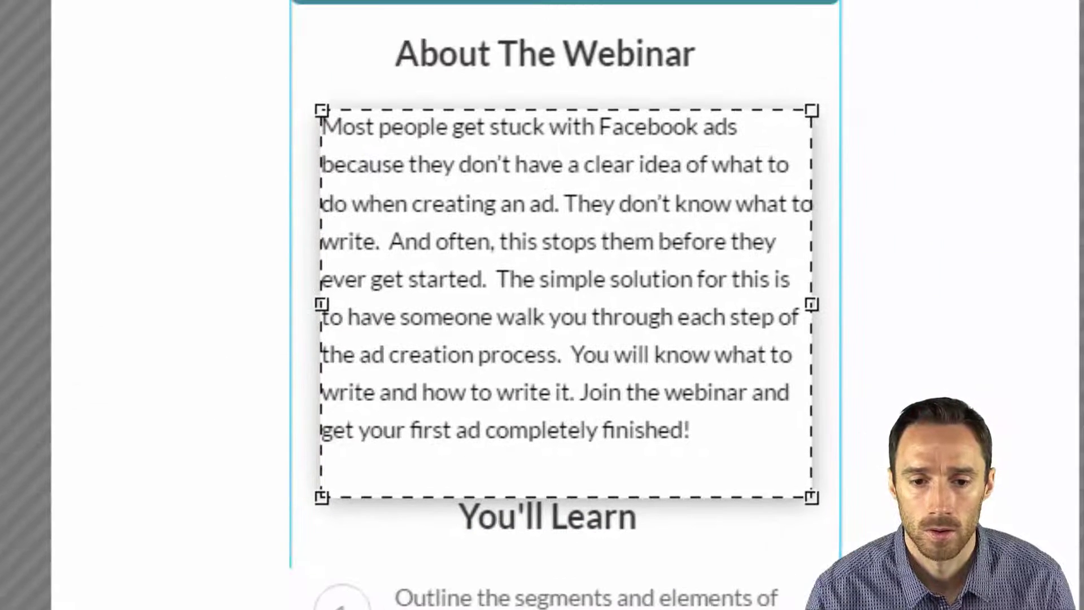
{"action": "key", "text": "Escape"}
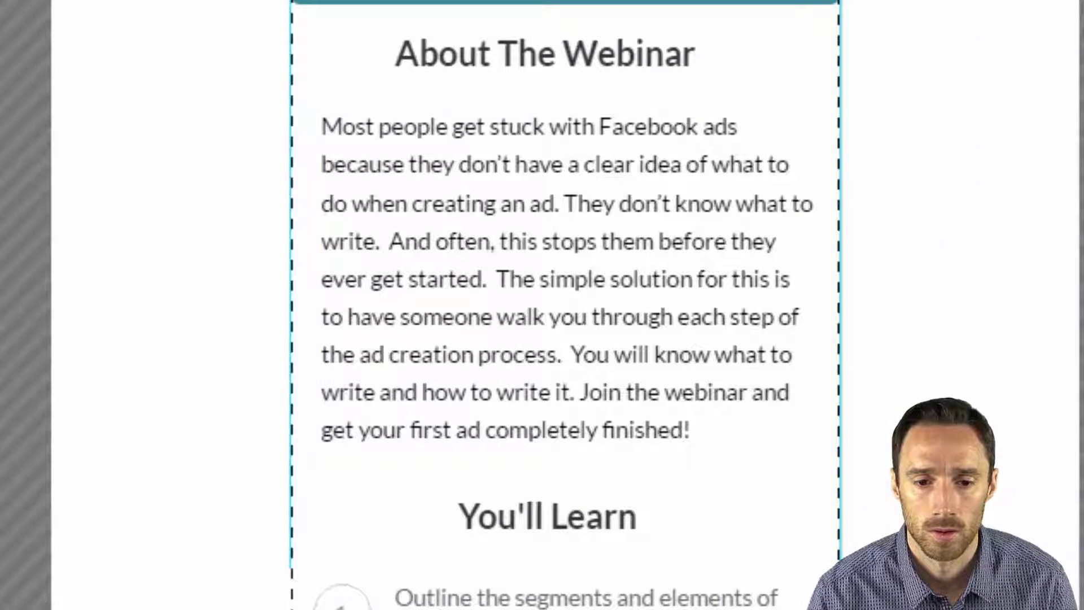
Open the You'll Learn list and replace its first line with "What kind of picture to use in your ad that attracts people like gravity"
{"action": "left_click", "coordinate": [653, 342]}
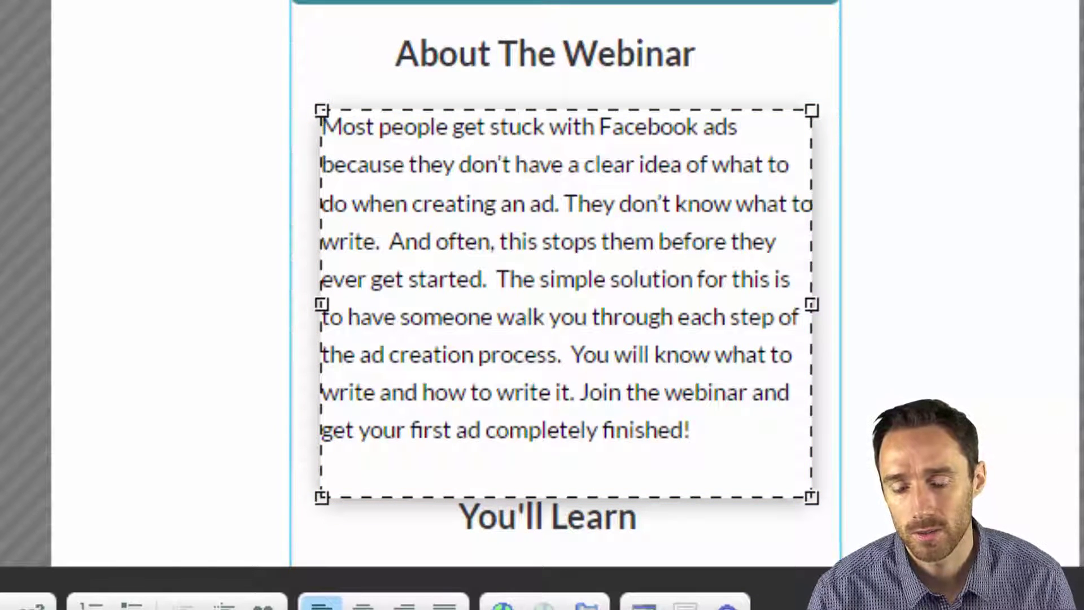
{"action": "scroll", "coordinate": [1042, 218], "scroll_direction": "down", "scroll_amount": 5}
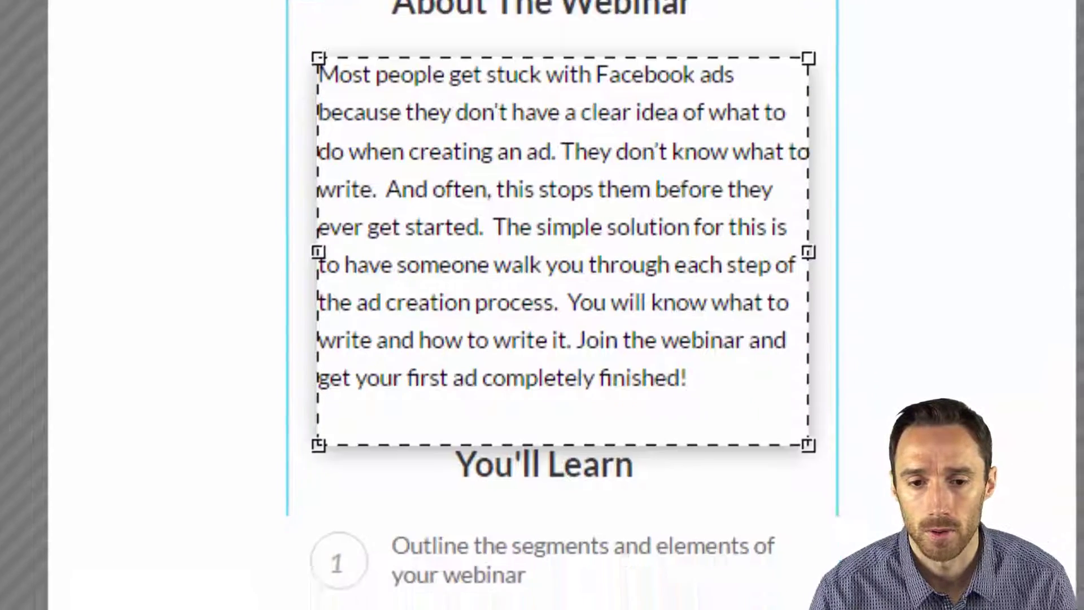
{"action": "left_click", "coordinate": [606, 273]}
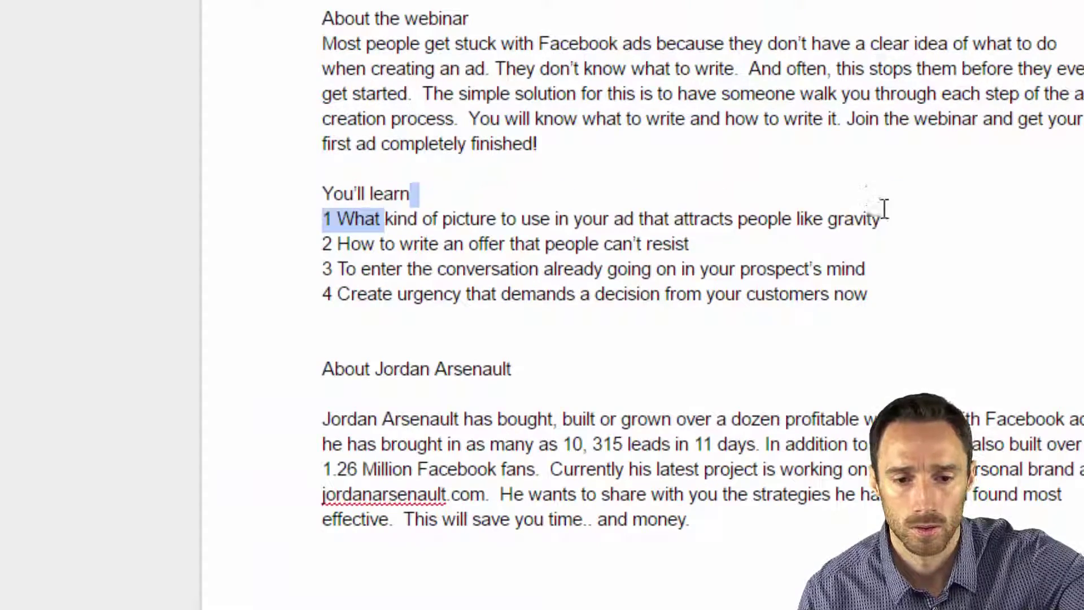
{"action": "left_click_drag", "start_coordinate": [884, 219], "coordinate": [360, 223]}
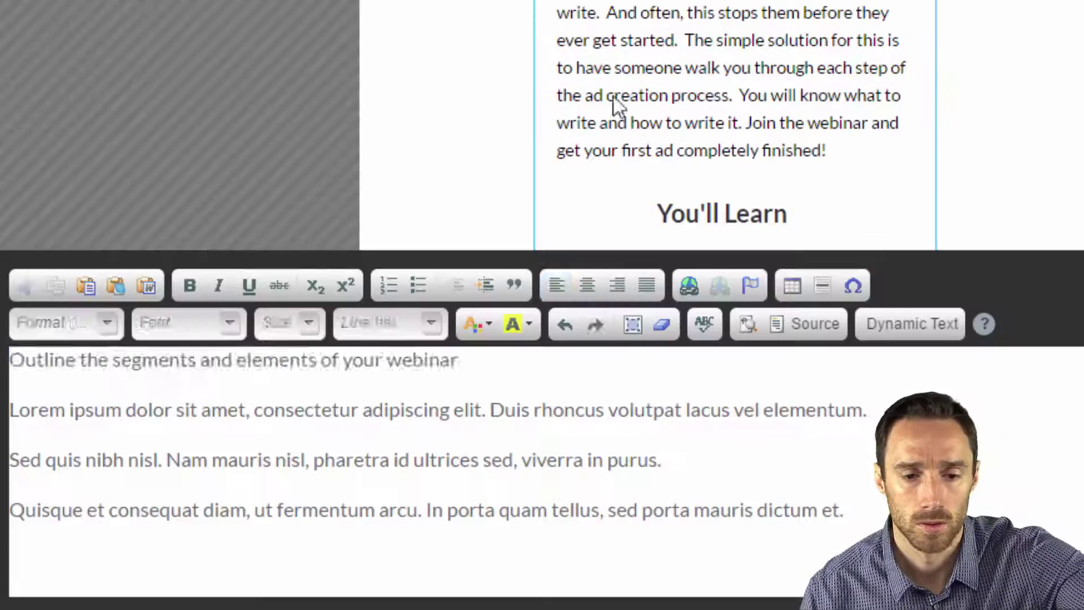
{"action": "type", "text": "What kind of picture to use in your ad that attracts people like gravity"}
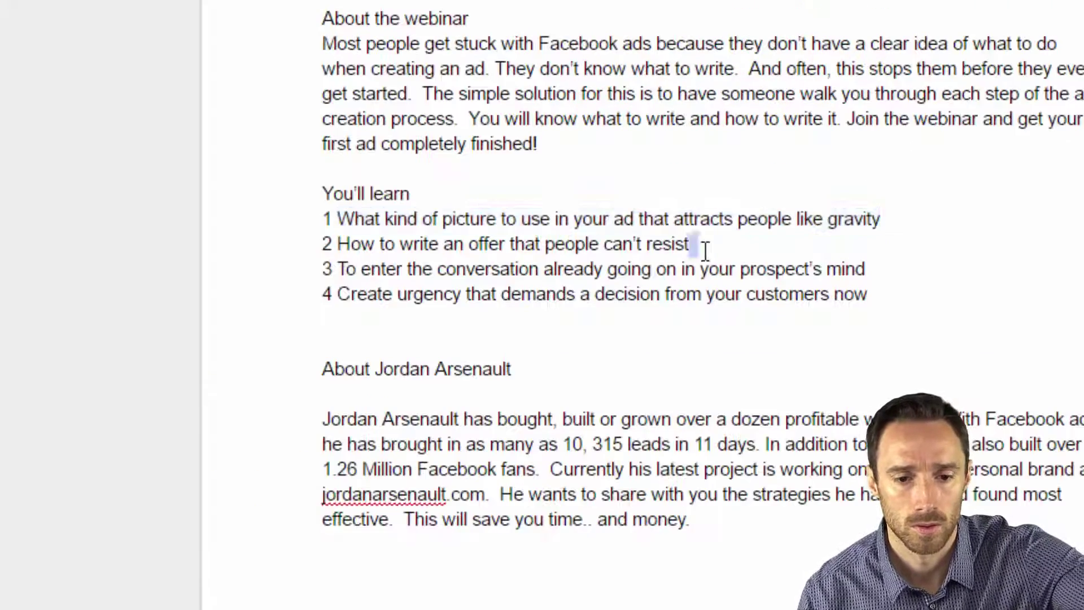
Replace the second and third placeholders with "How to write an offer that people can't resist" and "To enter the conversation already going on in your prospect's mind"
{"action": "left_click_drag", "start_coordinate": [692, 244], "coordinate": [337, 244]}
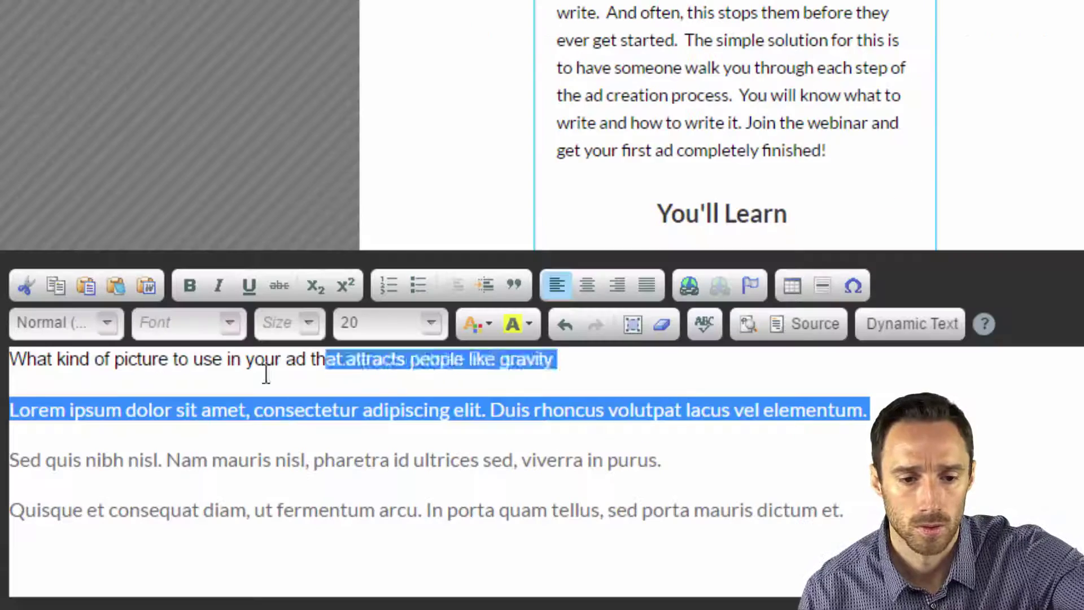
{"action": "left_click", "coordinate": [152, 421]}
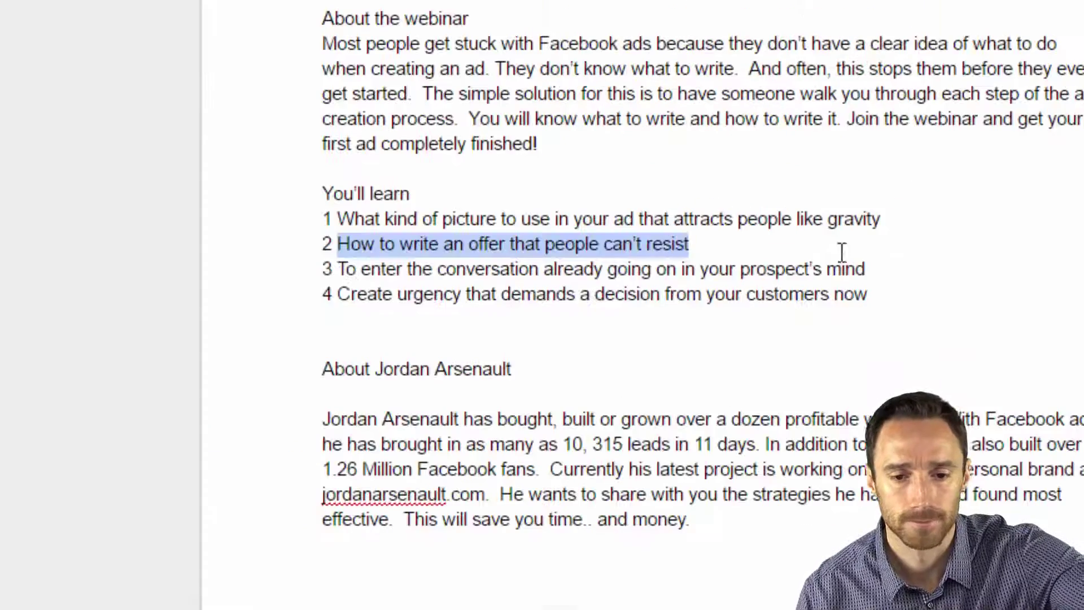
{"action": "left_click_drag", "start_coordinate": [867, 270], "coordinate": [342, 267]}
{"action": "key", "text": "ctrl+c"}
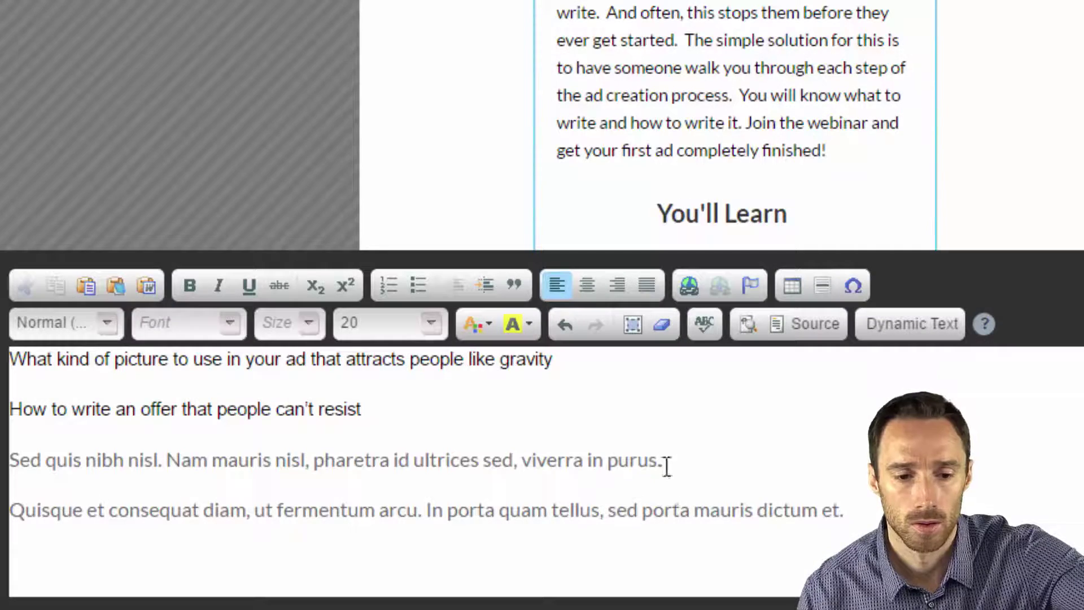
{"action": "left_click_drag", "start_coordinate": [663, 462], "coordinate": [24, 460]}
{"action": "key", "text": "ctrl+v"}
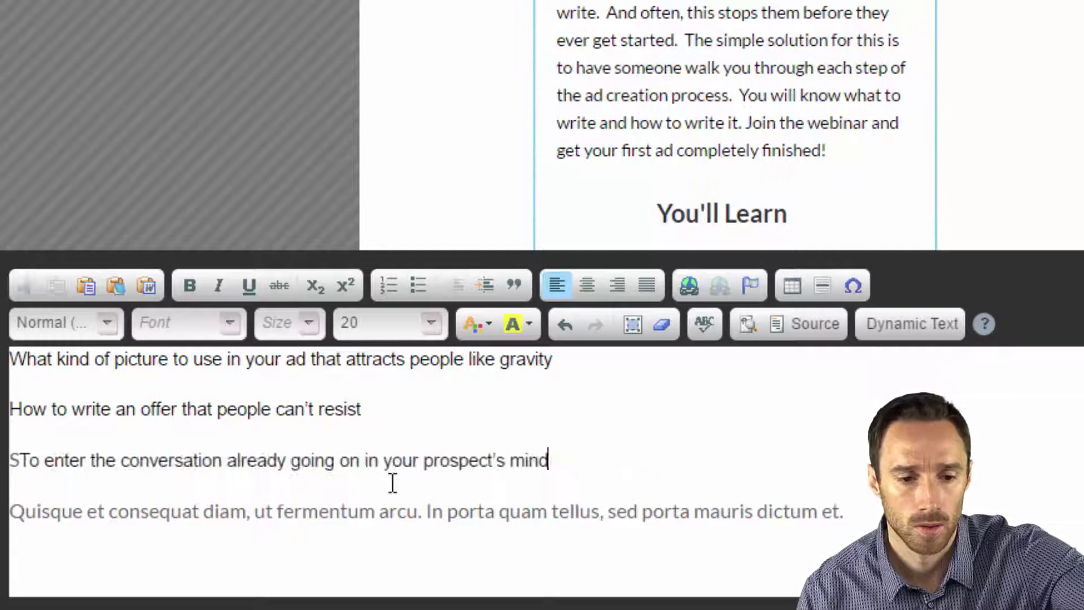
{"action": "key", "text": "Home"}
{"action": "key", "text": "Delete"}
Replace the fourth You'll Learn placeholder with the document's line "Create urgency that demands a decision from your customers now"
{"action": "left_click", "coordinate": [429, 510]}
{"action": "left_click", "coordinate": [499, 510]}
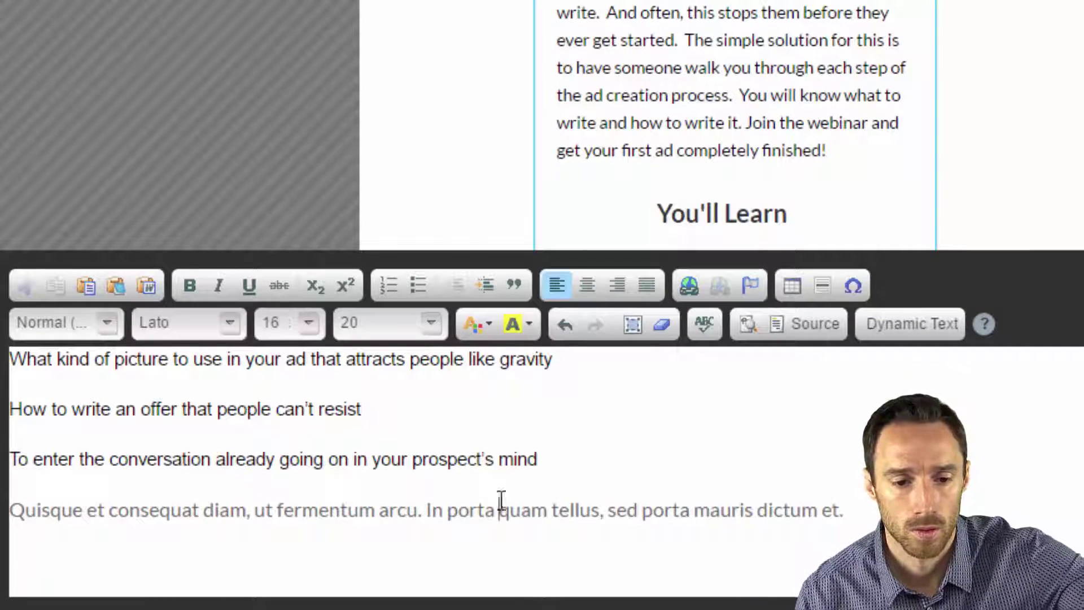
{"action": "left_click", "coordinate": [78, 325]}
{"action": "triple_click", "coordinate": [477, 511]}
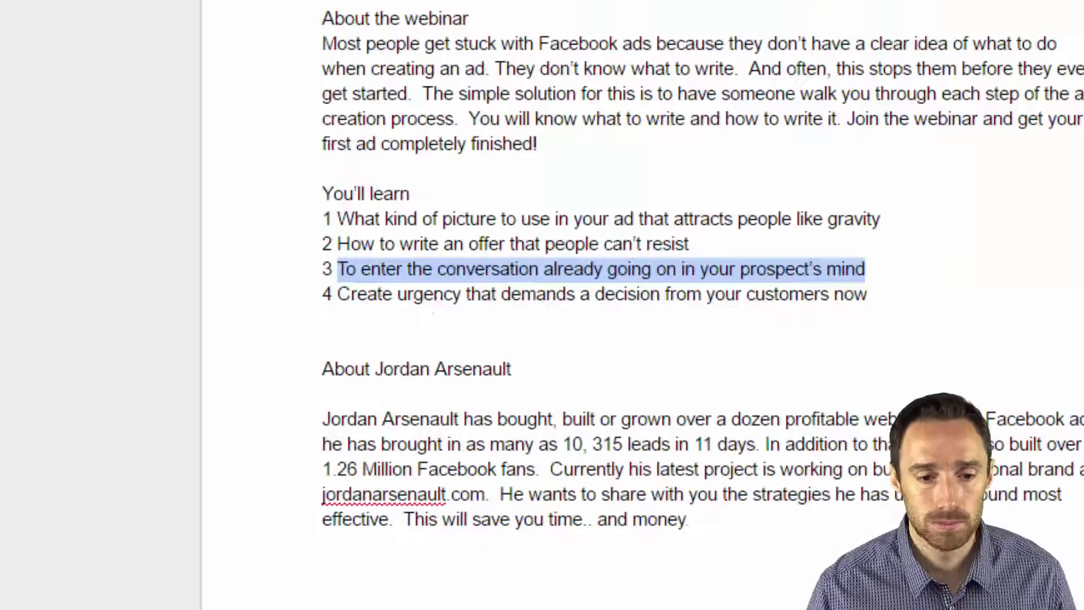
{"action": "left_click_drag", "start_coordinate": [398, 295], "coordinate": [737, 276]}
{"action": "left_click", "coordinate": [653, 216]}
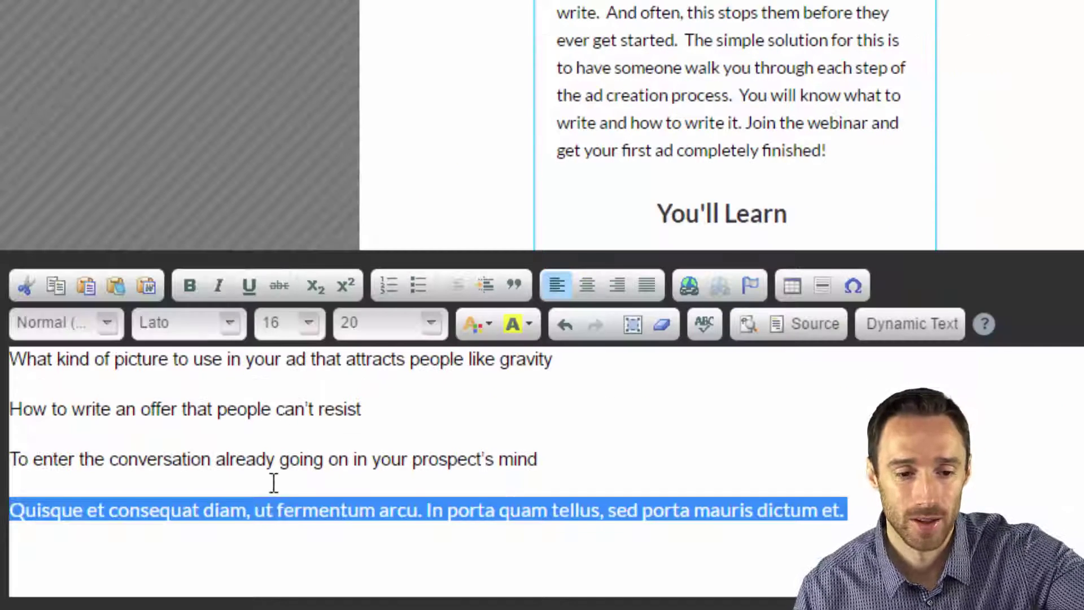
{"action": "left_click", "coordinate": [429, 500]}
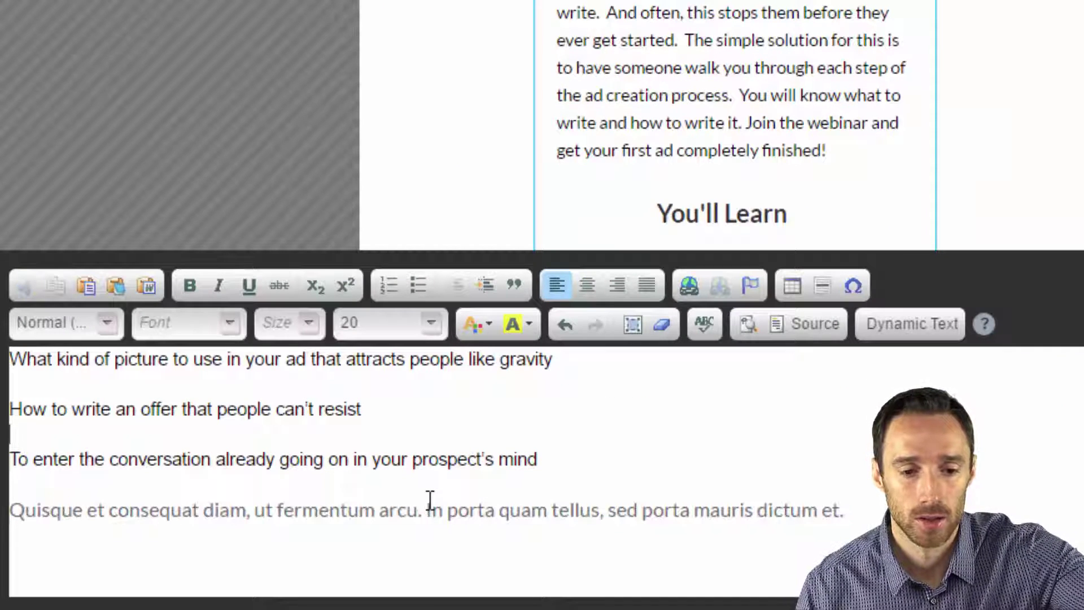
{"action": "triple_click", "coordinate": [458, 510]}
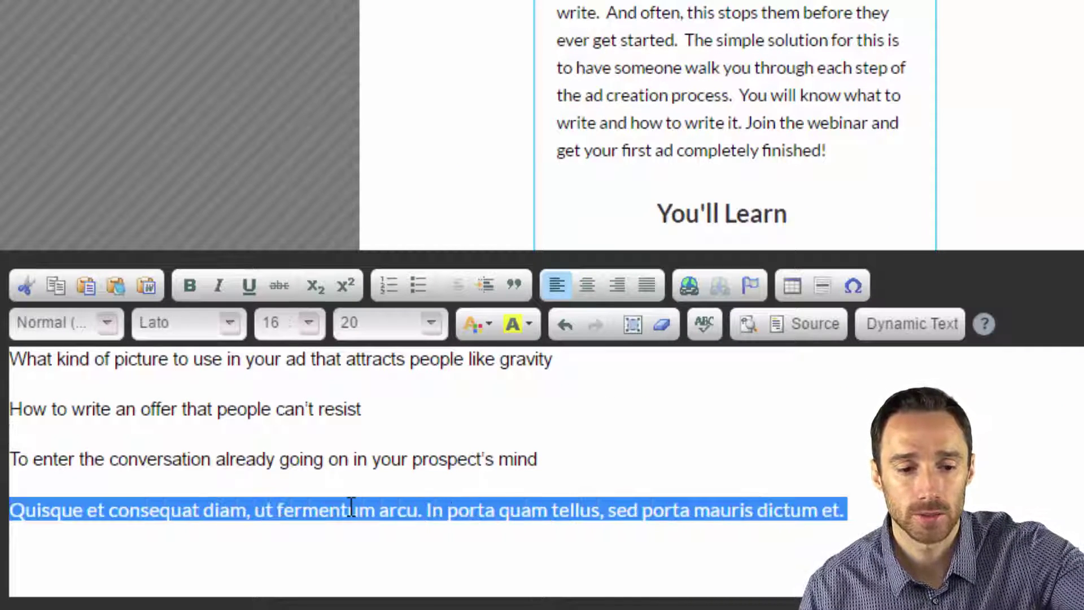
{"action": "left_click", "coordinate": [348, 510]}
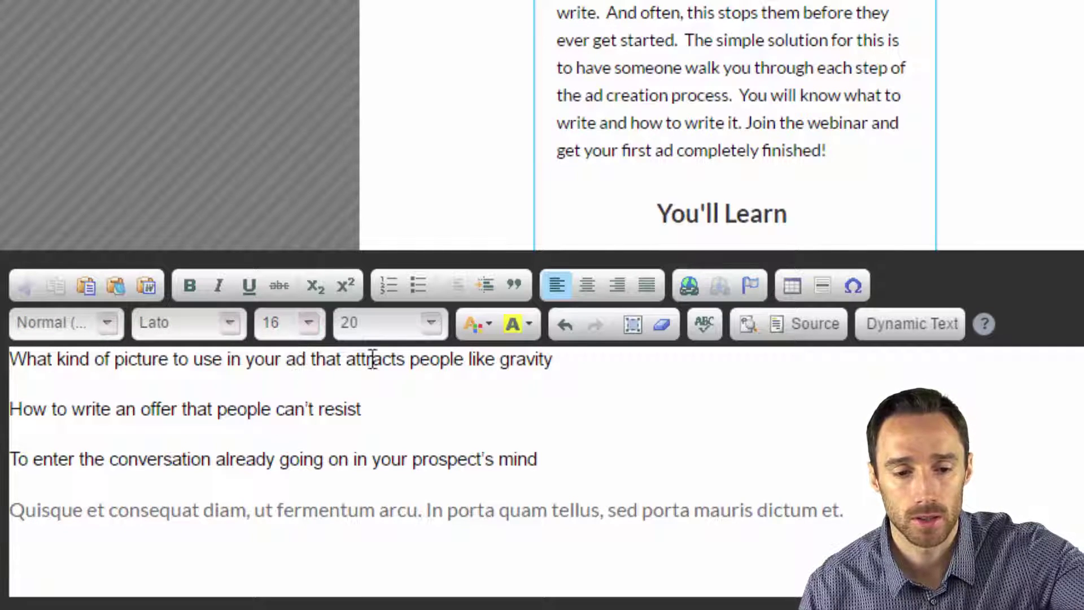
{"action": "triple_click", "coordinate": [343, 508]}
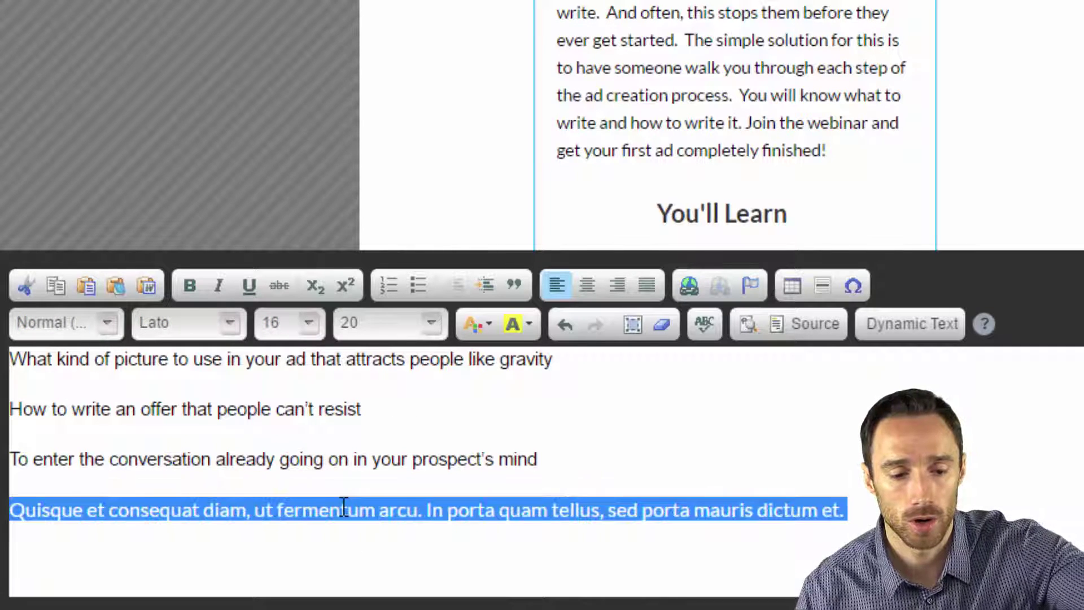
{"action": "type", "text": "Create urgency that demands a decision from your customers now"}
Set all four You'll Learn lines to the Normal paragraph format and the Lato font
{"action": "key", "text": "ctrl+a"}
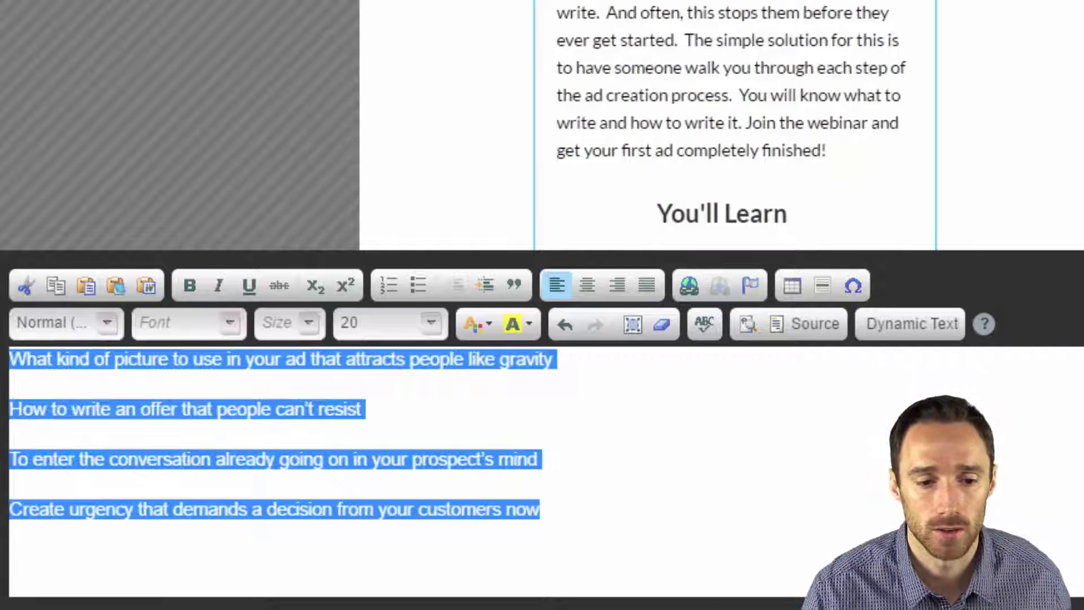
{"action": "left_click", "coordinate": [107, 322]}
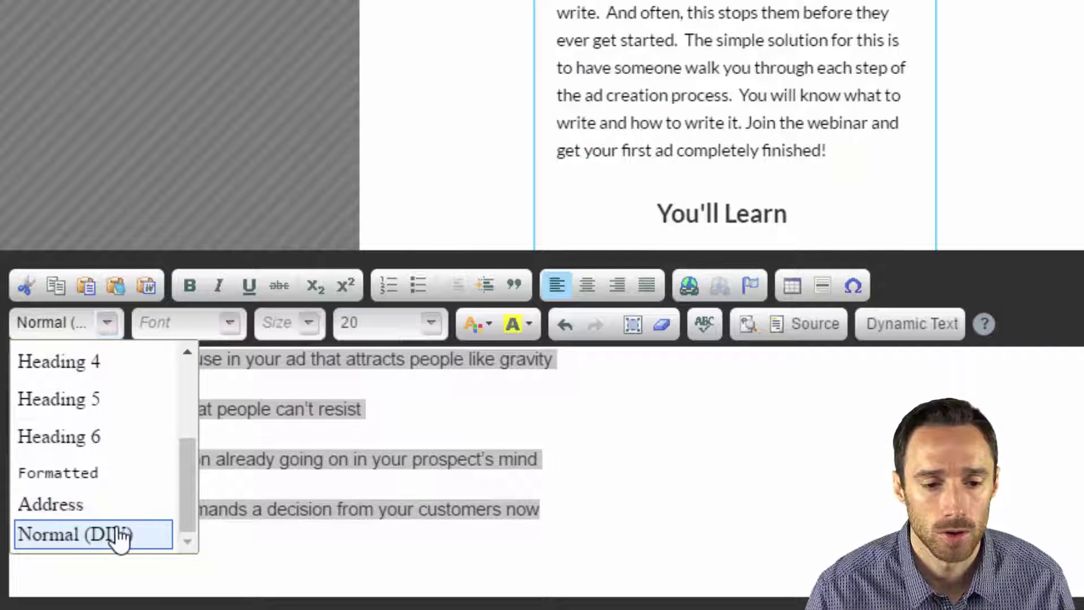
{"action": "left_click", "coordinate": [116, 535]}
{"action": "left_click", "coordinate": [201, 326]}
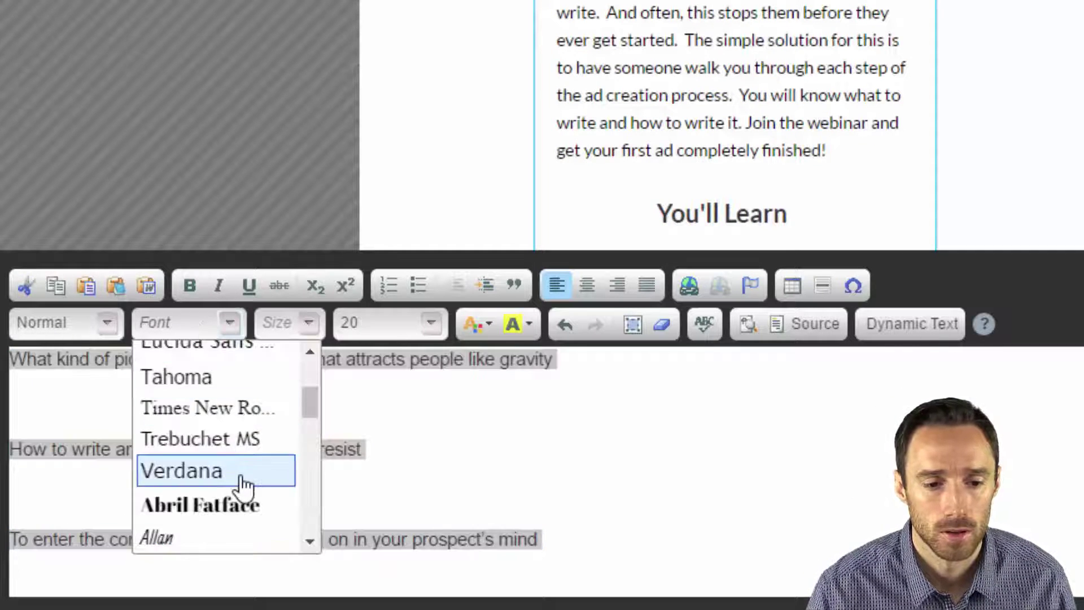
{"action": "scroll", "coordinate": [242, 485], "scroll_direction": "down", "scroll_amount": 5}
{"action": "scroll", "coordinate": [243, 486], "scroll_direction": "up", "scroll_amount": 6}
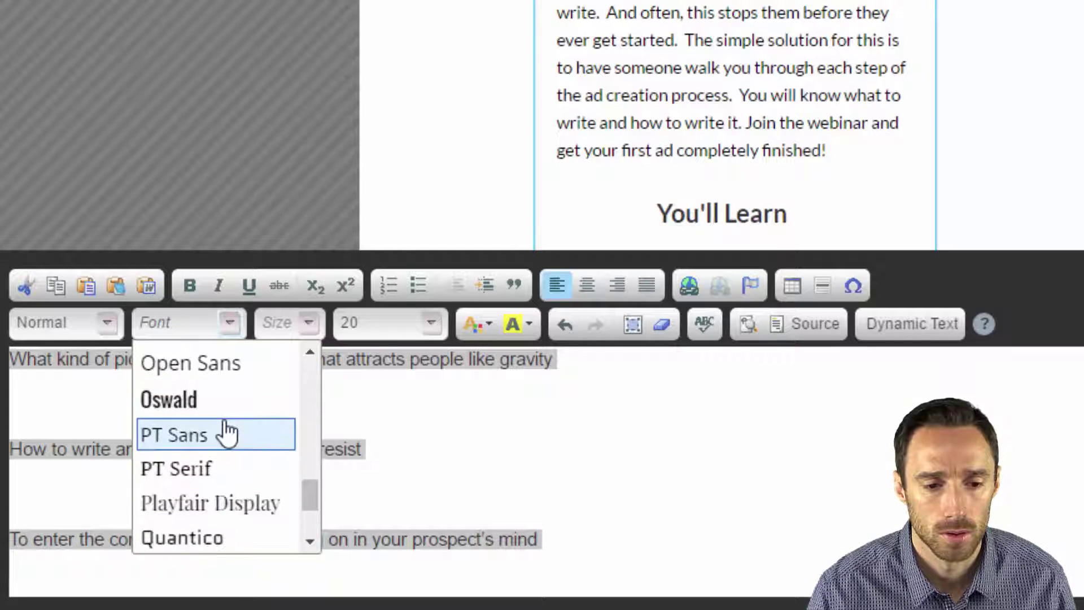
{"action": "left_click", "coordinate": [226, 418]}
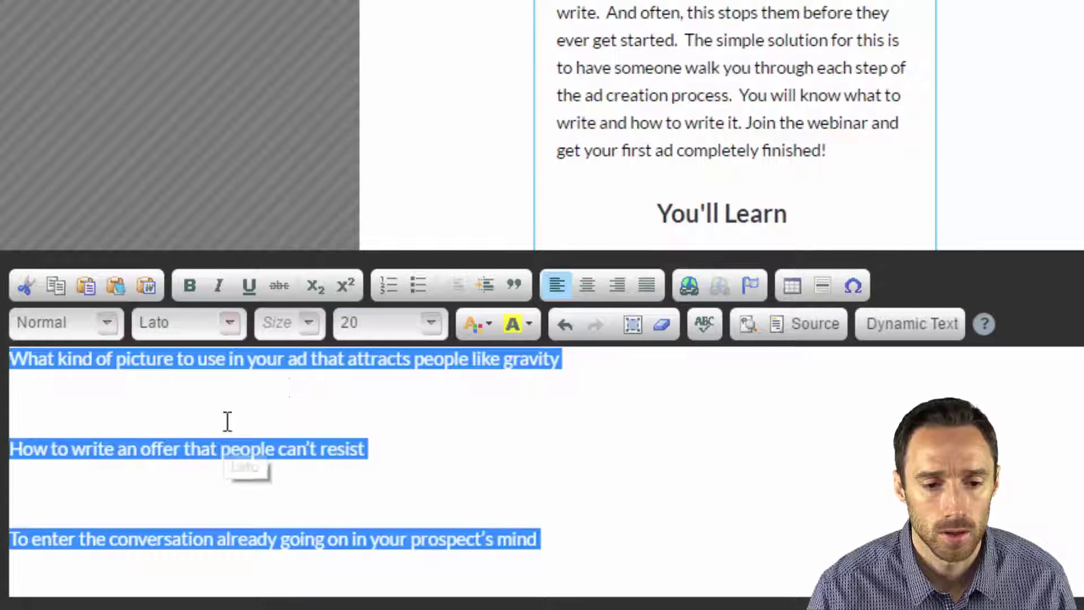
Set all four You'll Learn lines to font size 16
{"action": "left_click", "coordinate": [308, 323]}
{"action": "scroll", "coordinate": [306, 443], "scroll_direction": "up", "scroll_amount": 5}
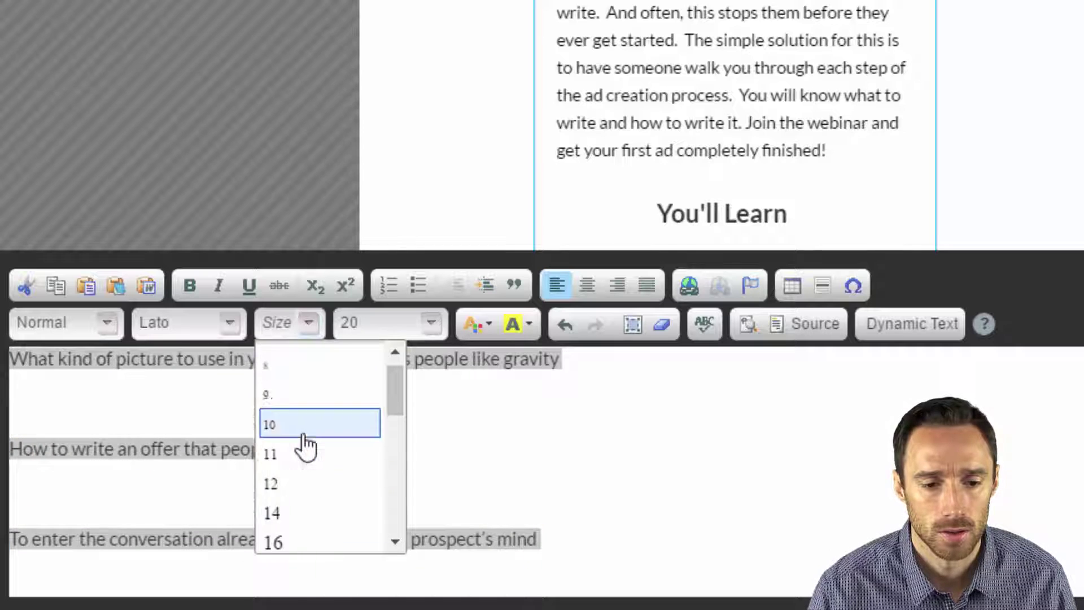
{"action": "scroll", "coordinate": [306, 443], "scroll_direction": "down", "scroll_amount": 2}
{"action": "left_click", "coordinate": [304, 420]}
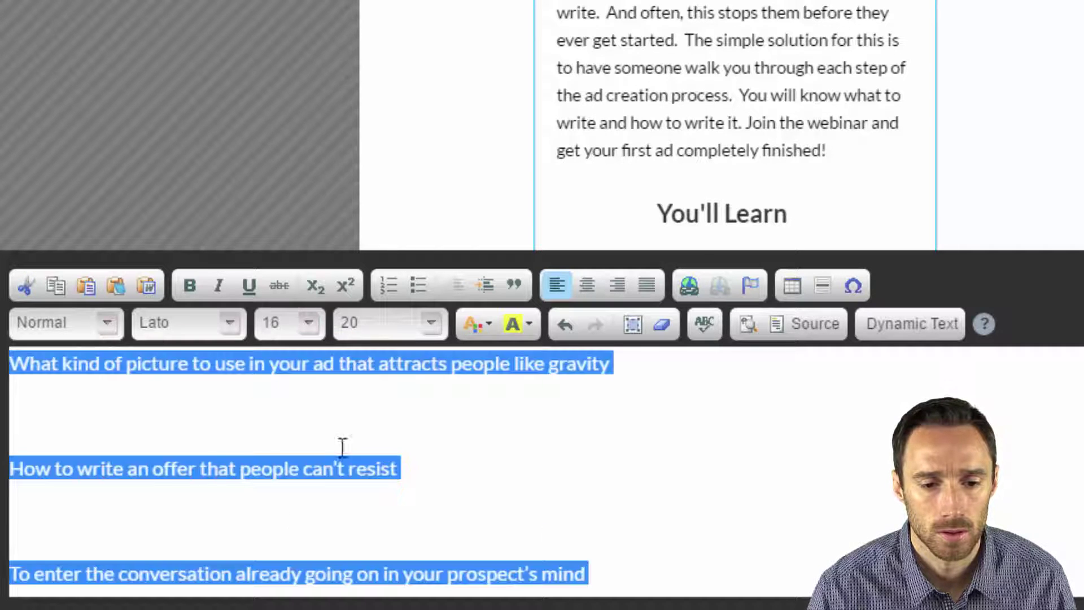
{"action": "left_click", "coordinate": [572, 455]}
Delete the extra blank lines between the You'll Learn items so they sit closer together
{"action": "left_click", "coordinate": [394, 414]}
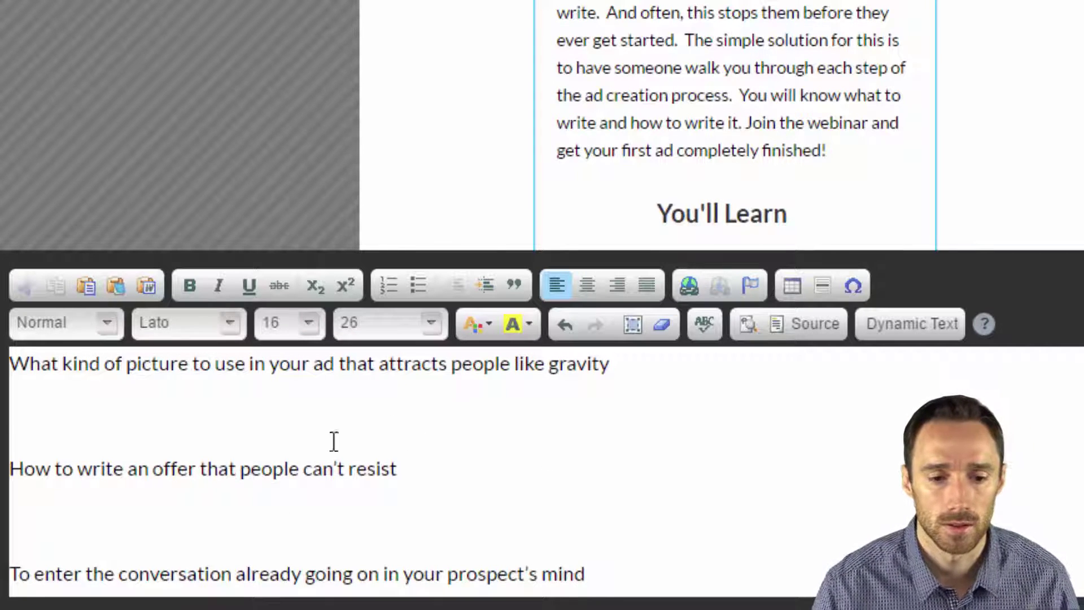
{"action": "key", "text": "BackSpace"}
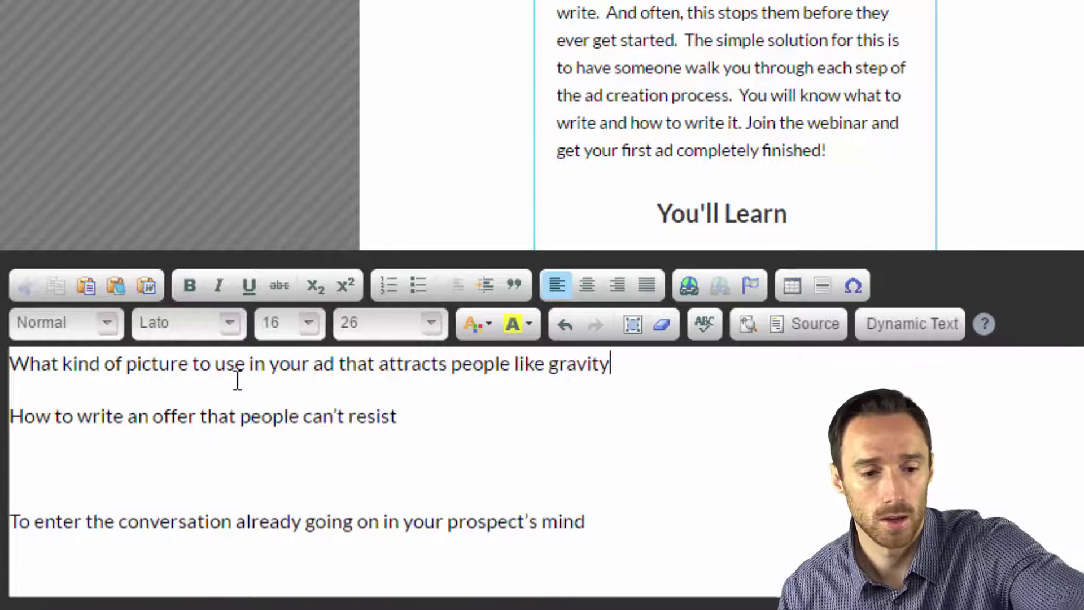
{"action": "left_click", "coordinate": [259, 494]}
{"action": "left_click", "coordinate": [254, 470]}
{"action": "key", "text": "BackSpace"}
{"action": "left_click", "coordinate": [242, 525]}
{"action": "key", "text": "BackSpace"}
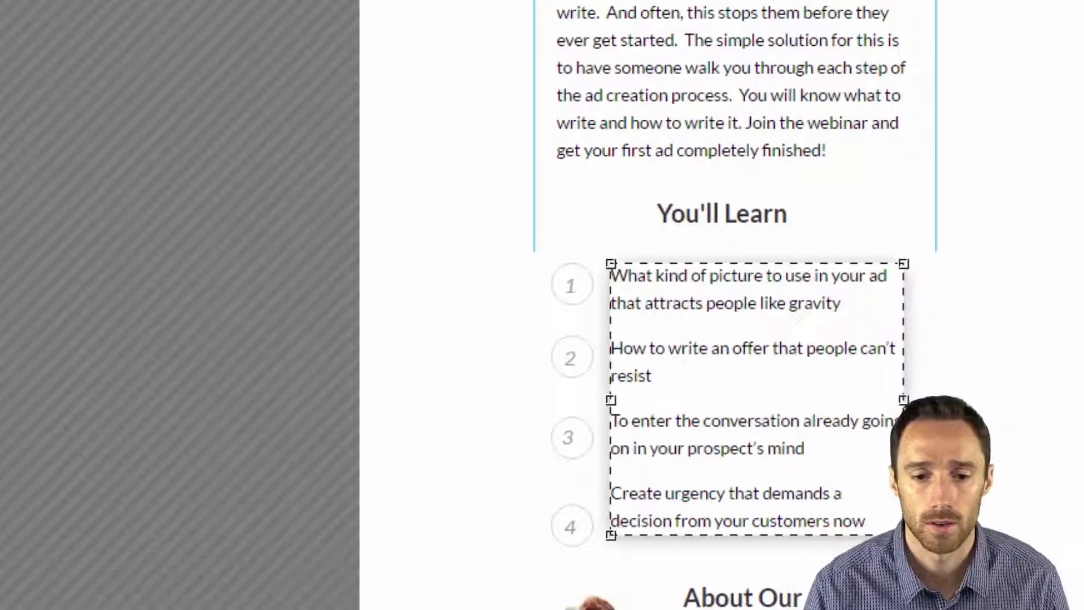
Move the circled number 4 up beside the fourth You'll Learn item and nudge the circled number 3 slightly up beside the third
{"action": "scroll", "coordinate": [734, 305], "scroll_direction": "down", "scroll_amount": 1}
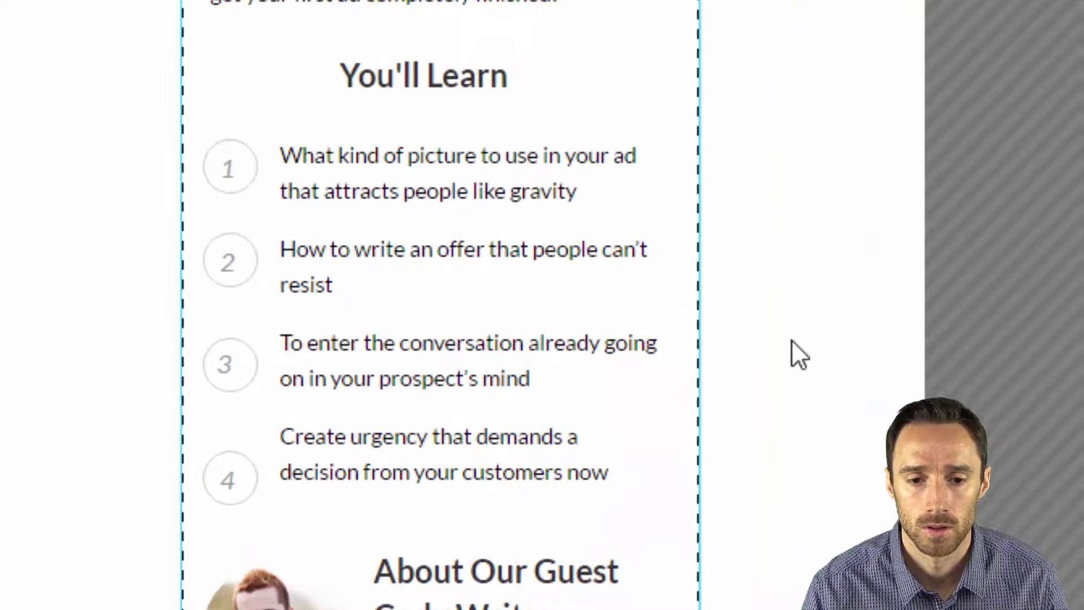
{"action": "left_click", "coordinate": [477, 436]}
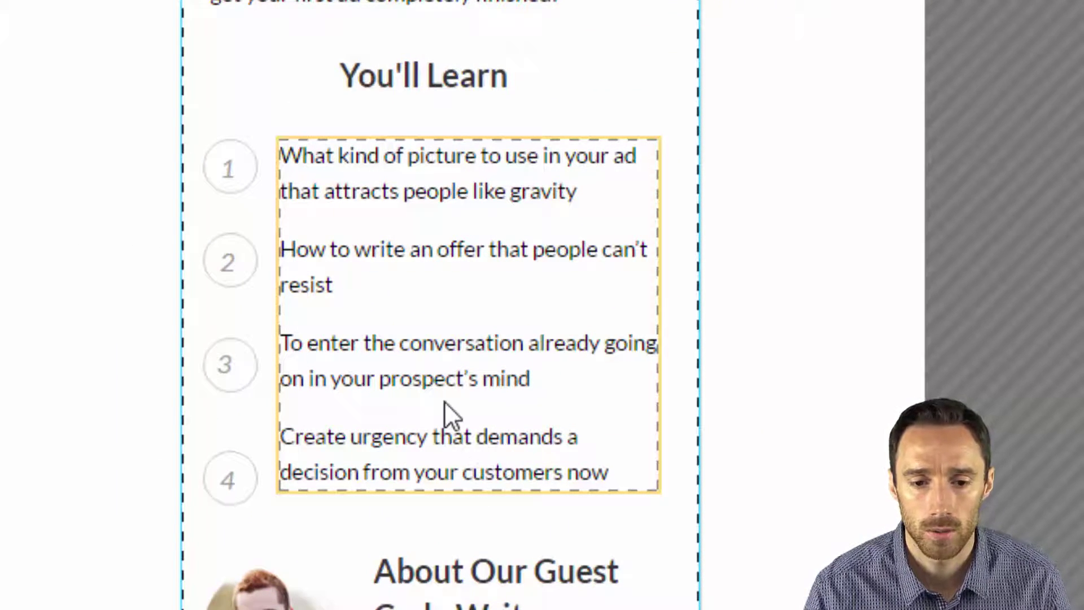
{"action": "left_click", "coordinate": [361, 457]}
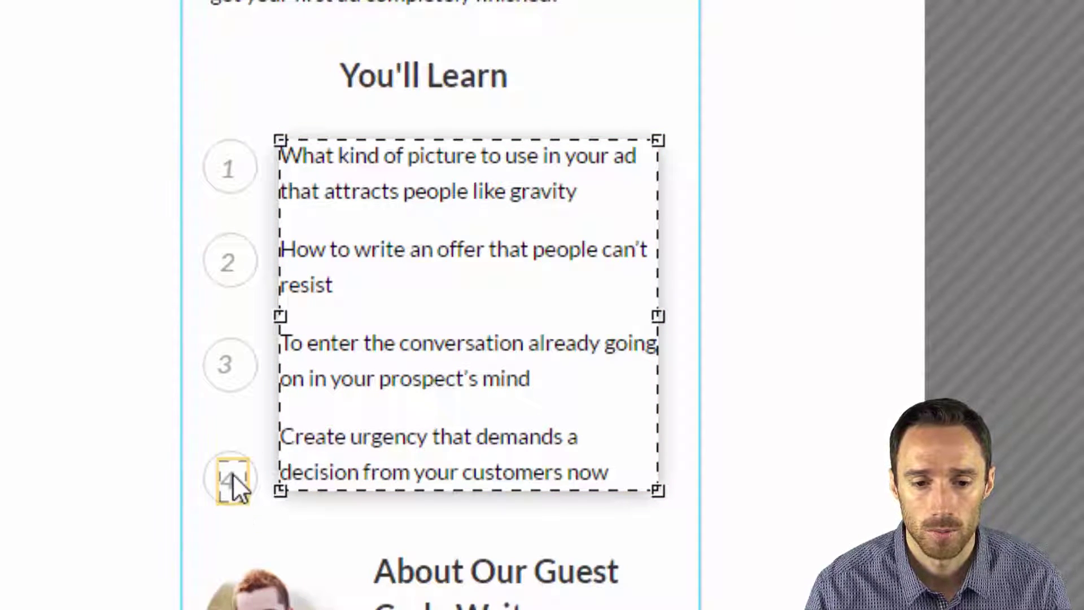
{"action": "left_click_drag", "start_coordinate": [252, 459], "coordinate": [247, 436]}
{"action": "left_click", "coordinate": [249, 367]}
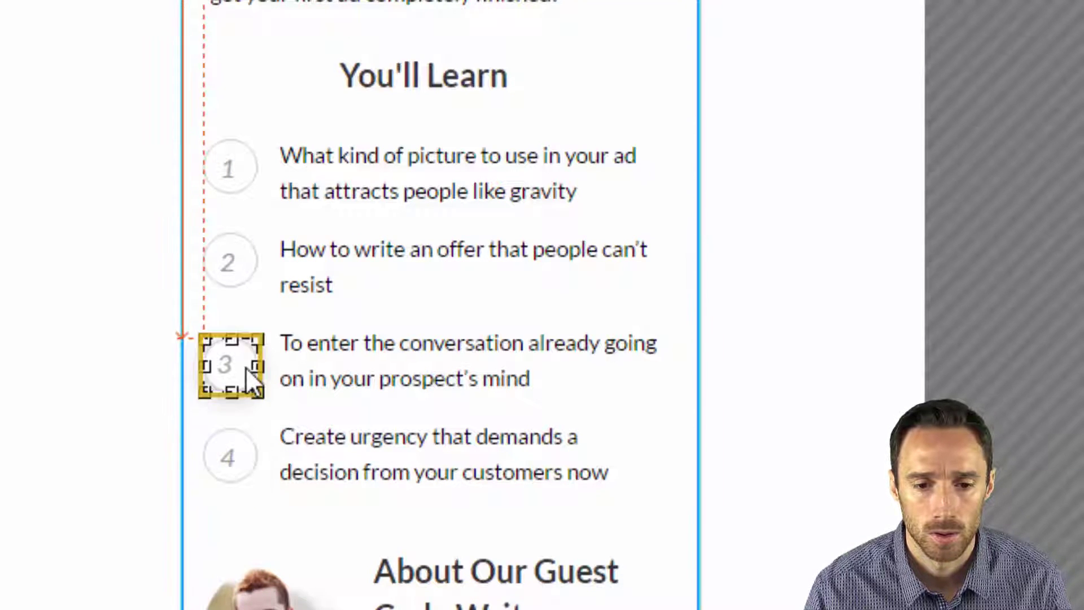
{"action": "left_click_drag", "start_coordinate": [248, 357], "coordinate": [248, 354]}
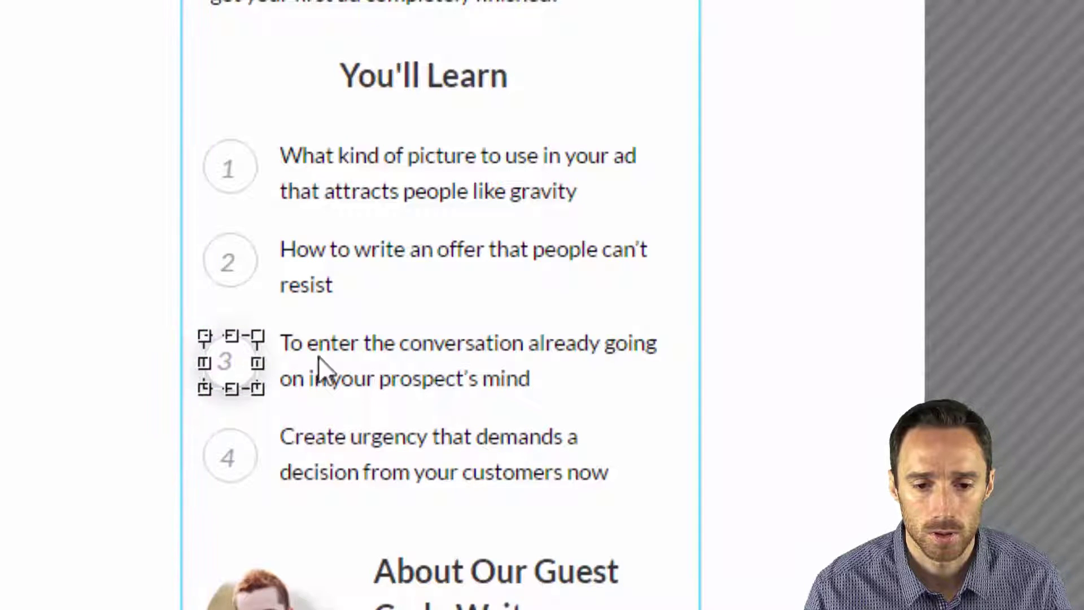
{"action": "left_click", "coordinate": [845, 435]}
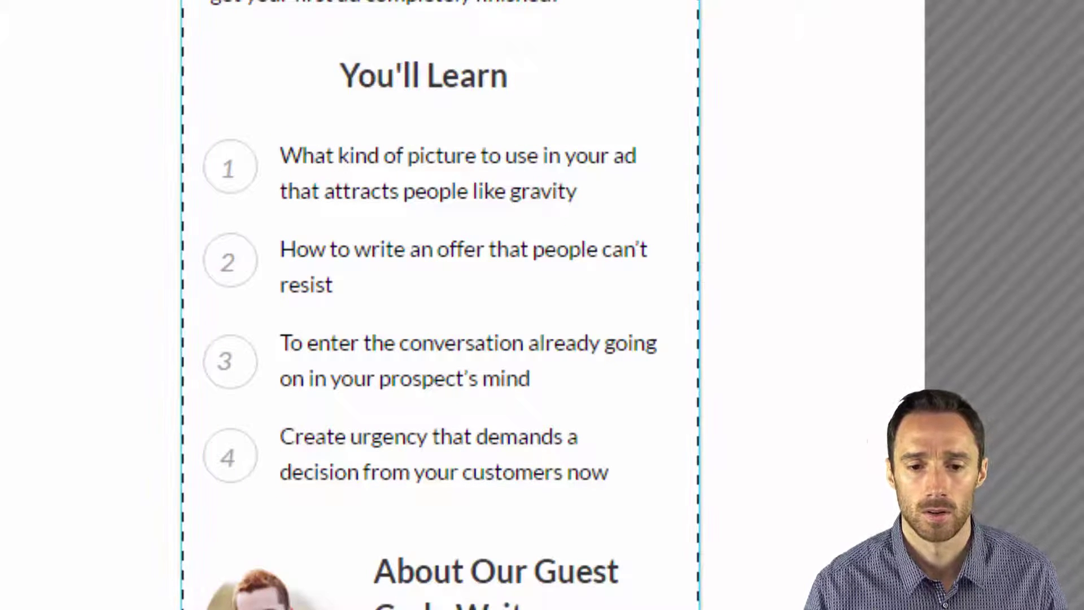
Replace the guest heading beside the photo with "About" followed by the presenter's full name
{"action": "scroll", "coordinate": [751, 334], "scroll_direction": "down", "scroll_amount": 8}
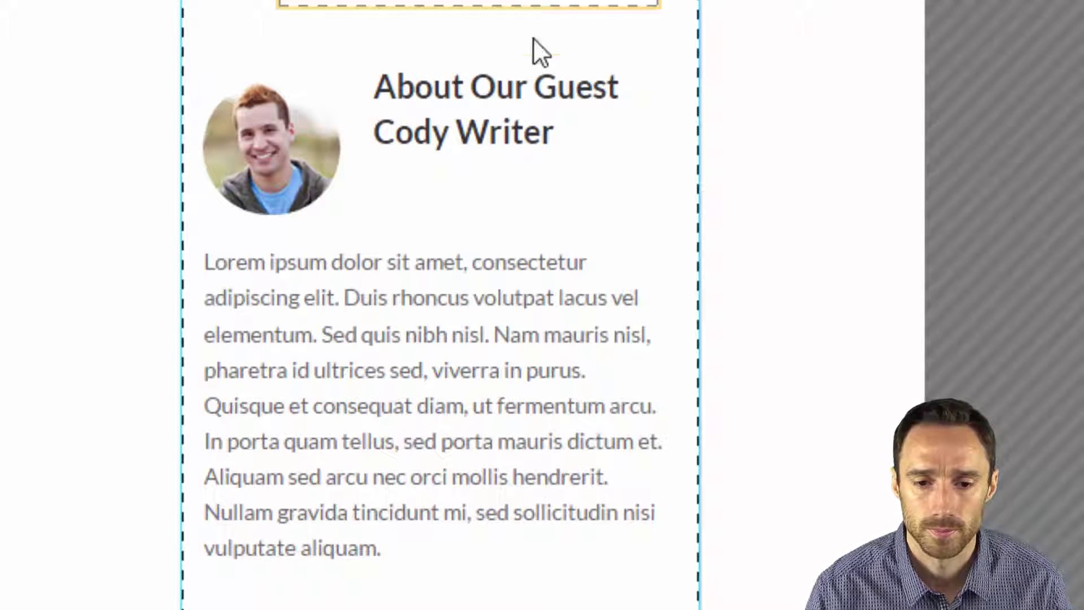
{"action": "left_click", "coordinate": [515, 86]}
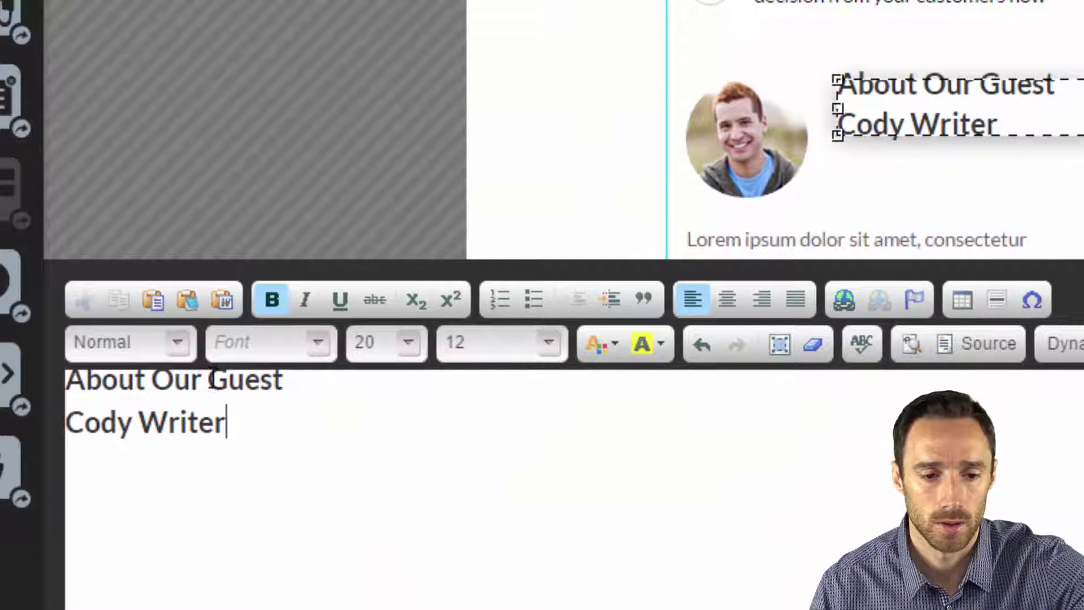
{"action": "left_click_drag", "start_coordinate": [208, 381], "coordinate": [265, 471]}
{"action": "key", "text": "BackSpace"}
{"action": "key", "text": "BackSpace"}
{"action": "key", "text": "BackSpace"}
{"action": "key", "text": "BackSpace"}
{"action": "key", "text": "BackSpace"}
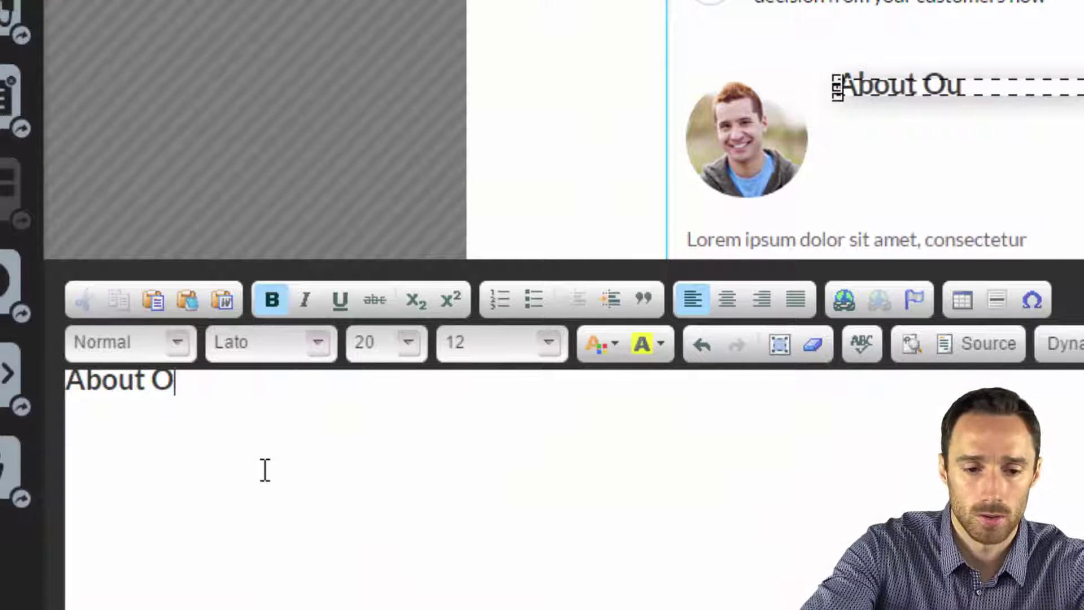
{"action": "type", "text": "Jordan Arse"}
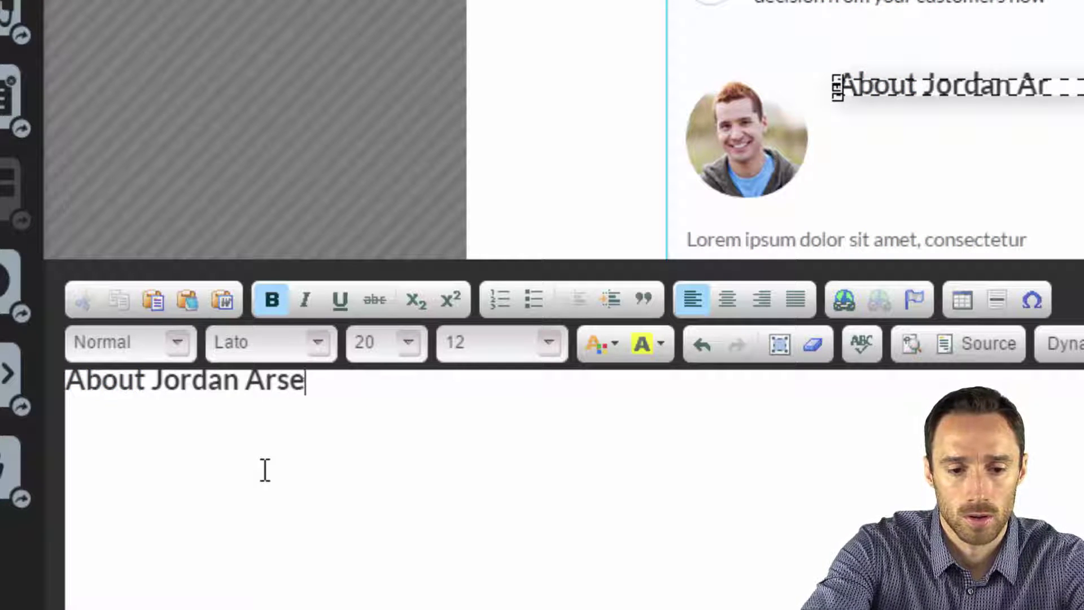
{"action": "type", "text": "nault"}
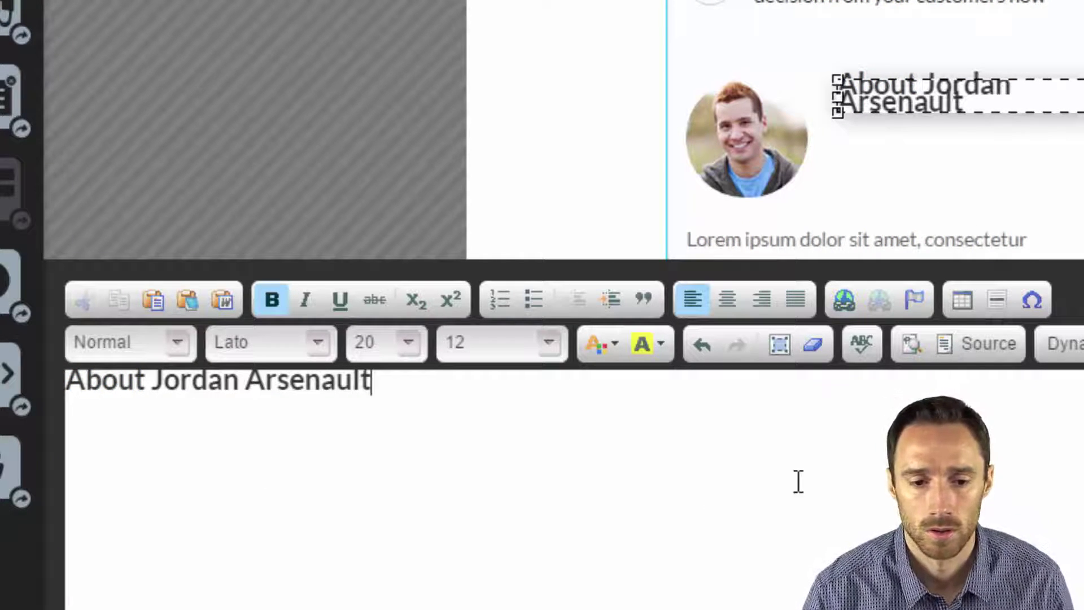
{"action": "key", "text": "Escape"}
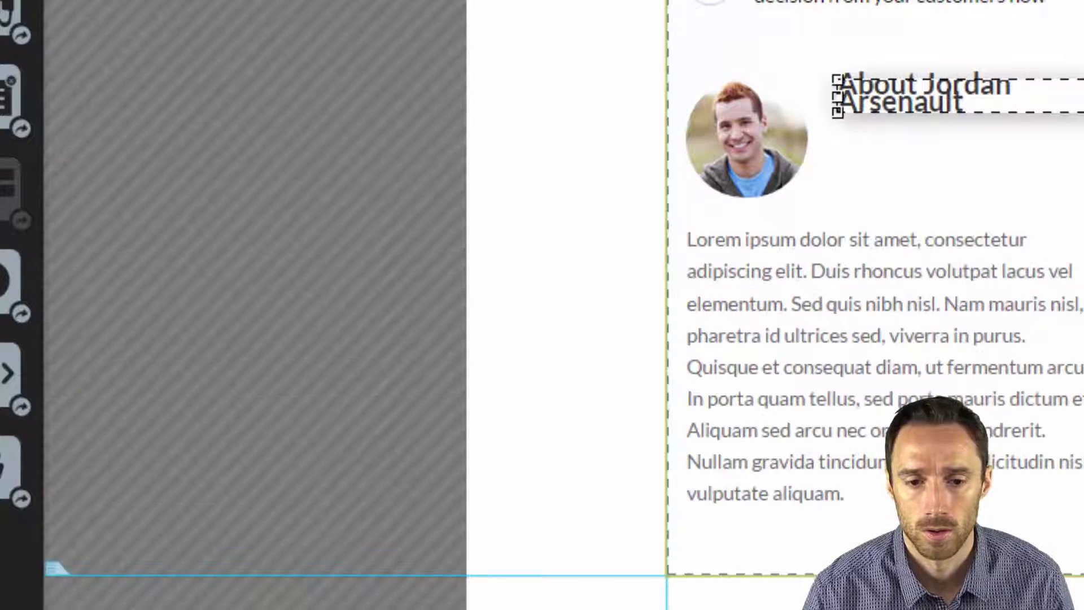
Separate the presenter heading's overlapping lines, keeping the last name on the second line, and move the heading slightly down beside the photo
{"action": "left_click", "coordinate": [988, 92]}
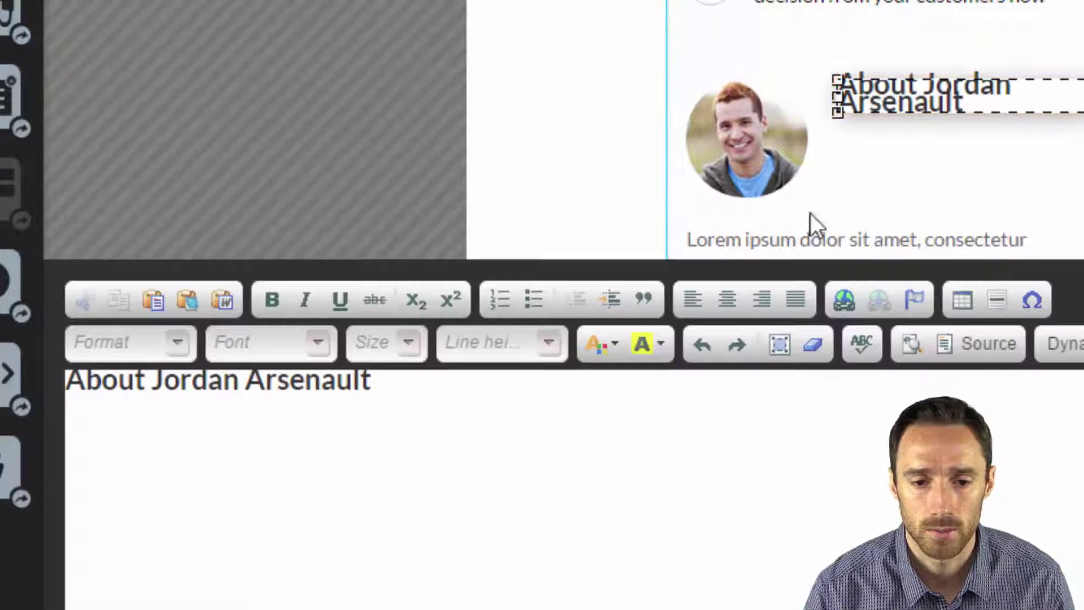
{"action": "left_click", "coordinate": [148, 387]}
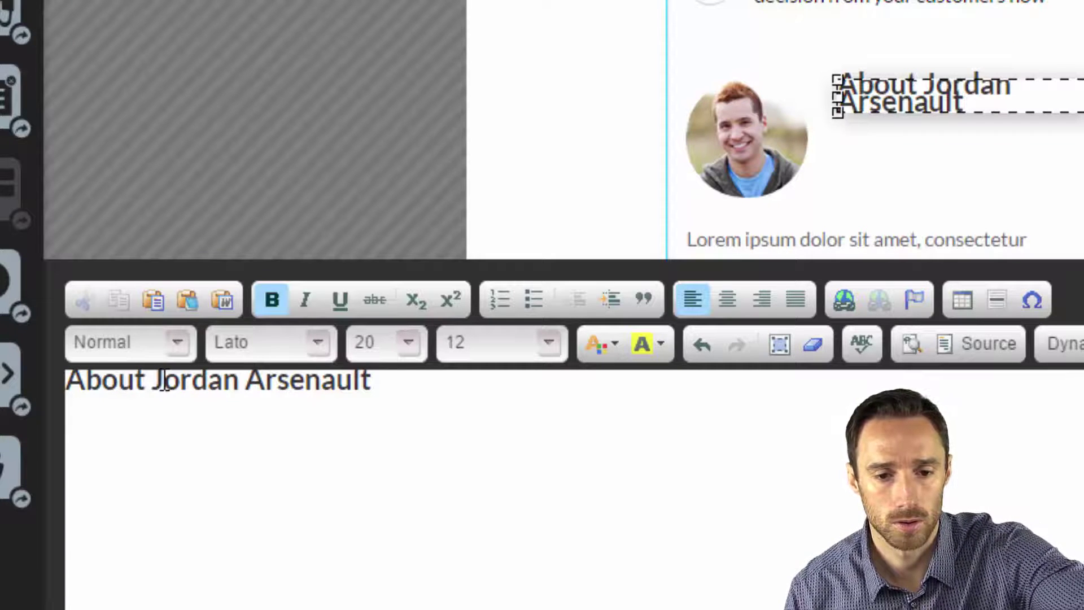
{"action": "key", "text": "Return"}
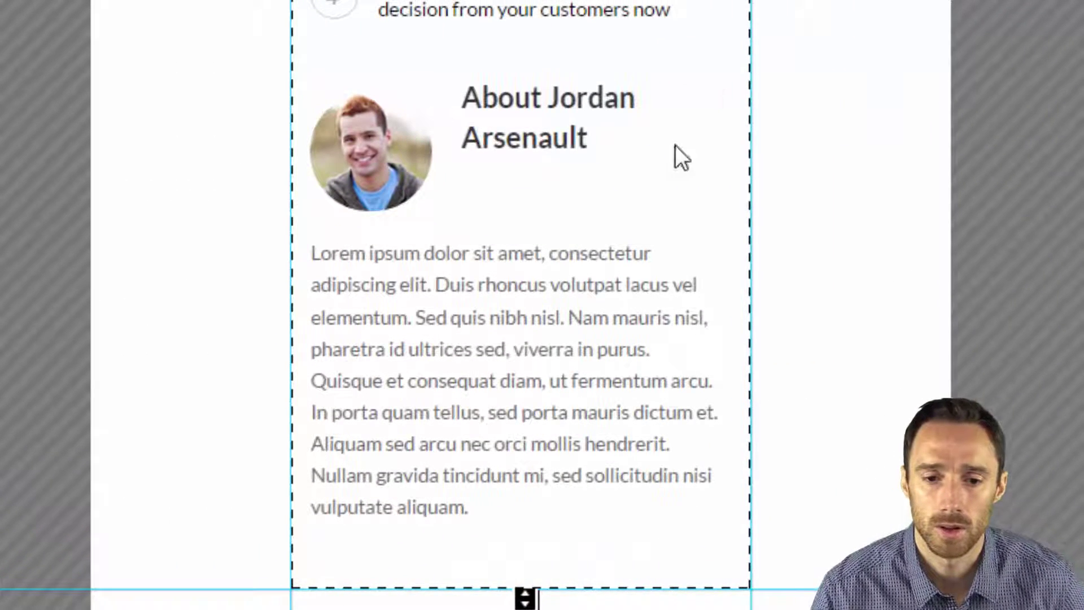
{"action": "left_click", "coordinate": [601, 123]}
{"action": "left_click_drag", "start_coordinate": [601, 123], "coordinate": [598, 132]}
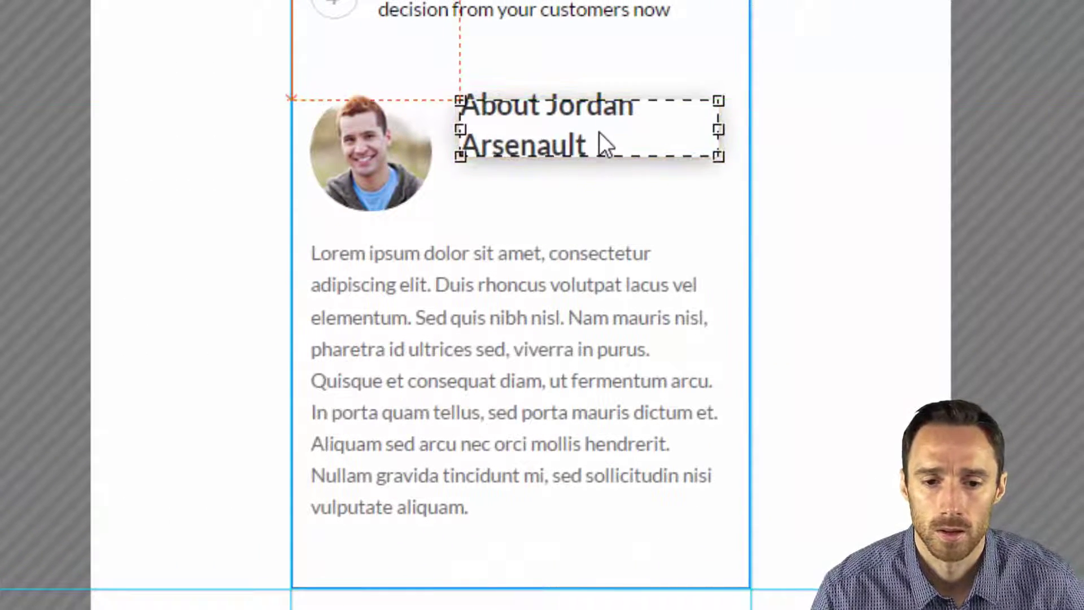
Copy the presenter's bio paragraph from the copy document and replace the Lorem ipsum text below the photo with it
{"action": "double_click", "coordinate": [339, 123]}
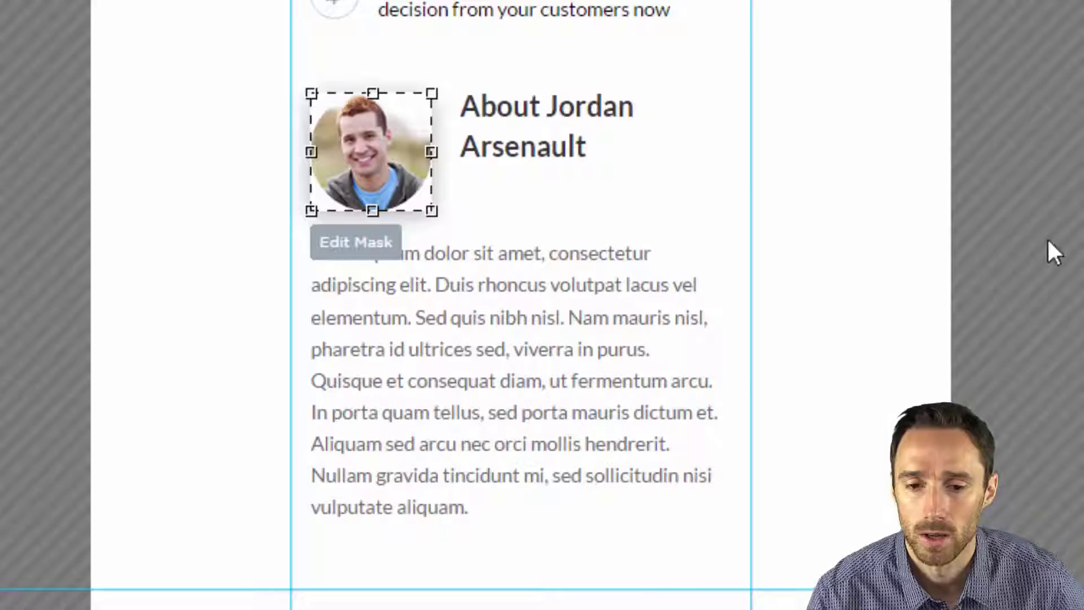
{"action": "double_click", "coordinate": [497, 294]}
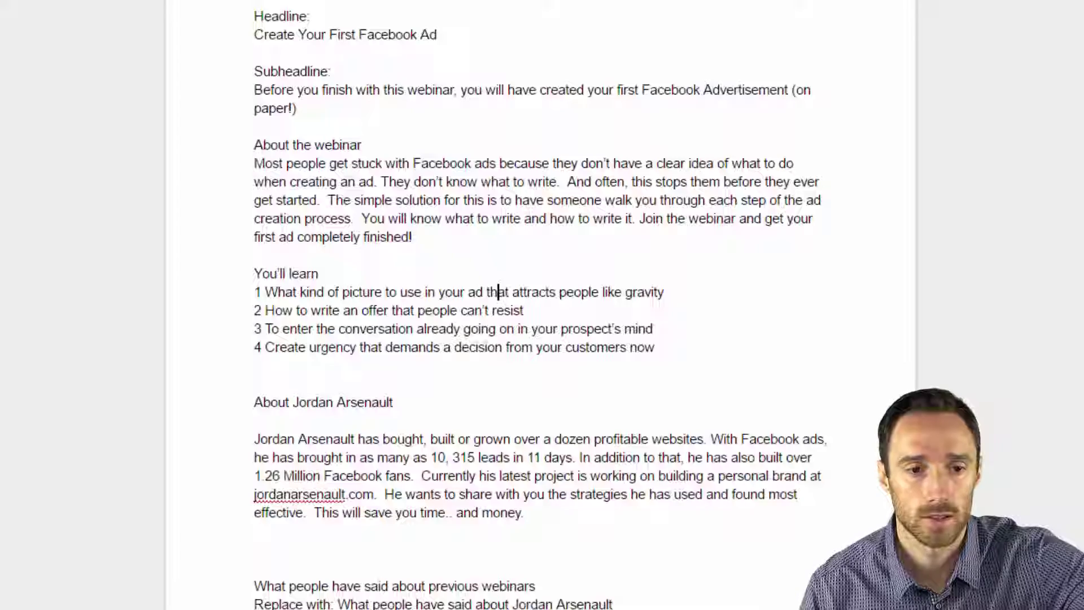
{"action": "scroll", "coordinate": [361, 423], "scroll_direction": "down", "scroll_amount": 3}
{"action": "triple_click", "coordinate": [333, 389]}
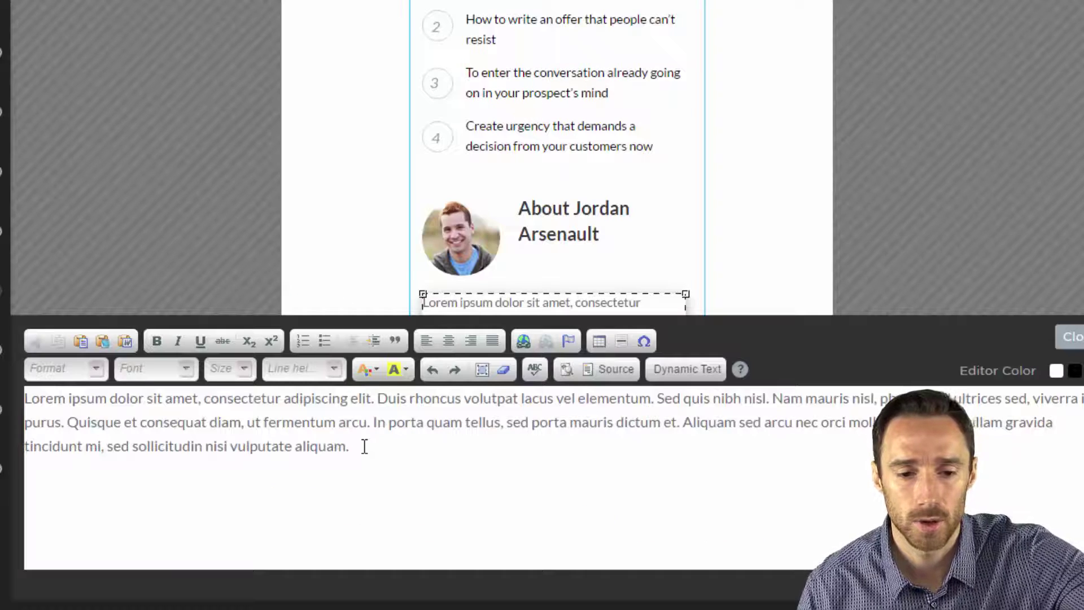
{"action": "left_click", "coordinate": [365, 446]}
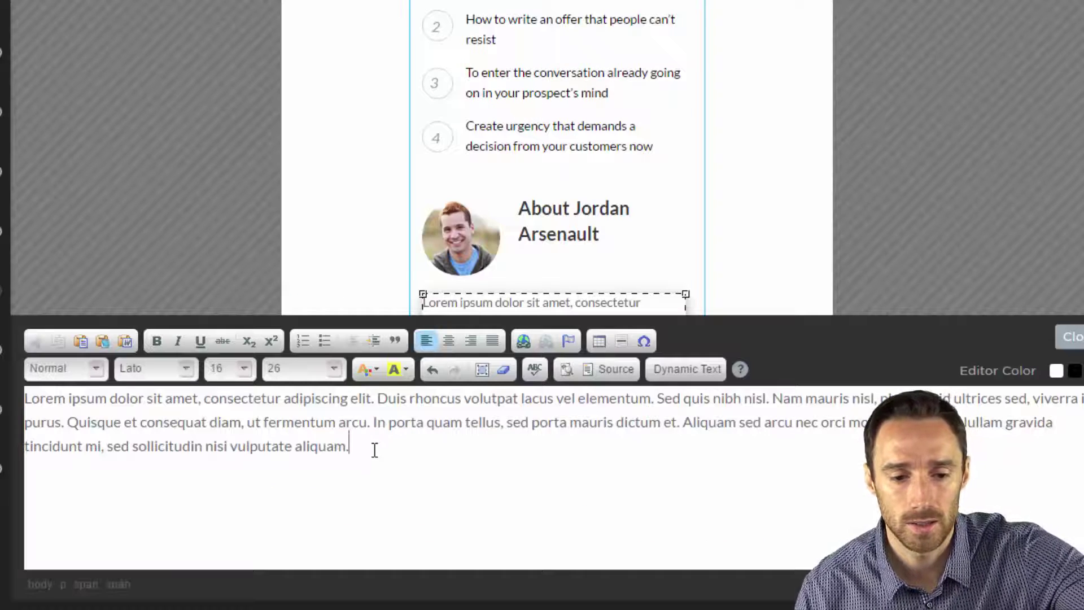
{"action": "key", "text": "ctrl+v"}
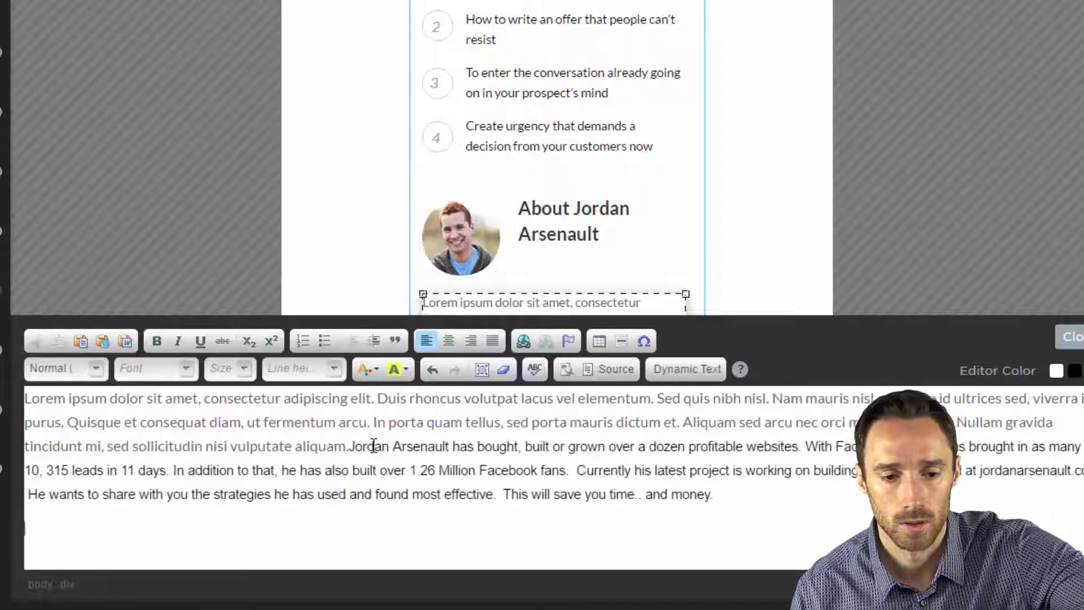
{"action": "left_click_drag", "start_coordinate": [354, 446], "coordinate": [118, 390]}
{"action": "key", "text": "BackSpace"}
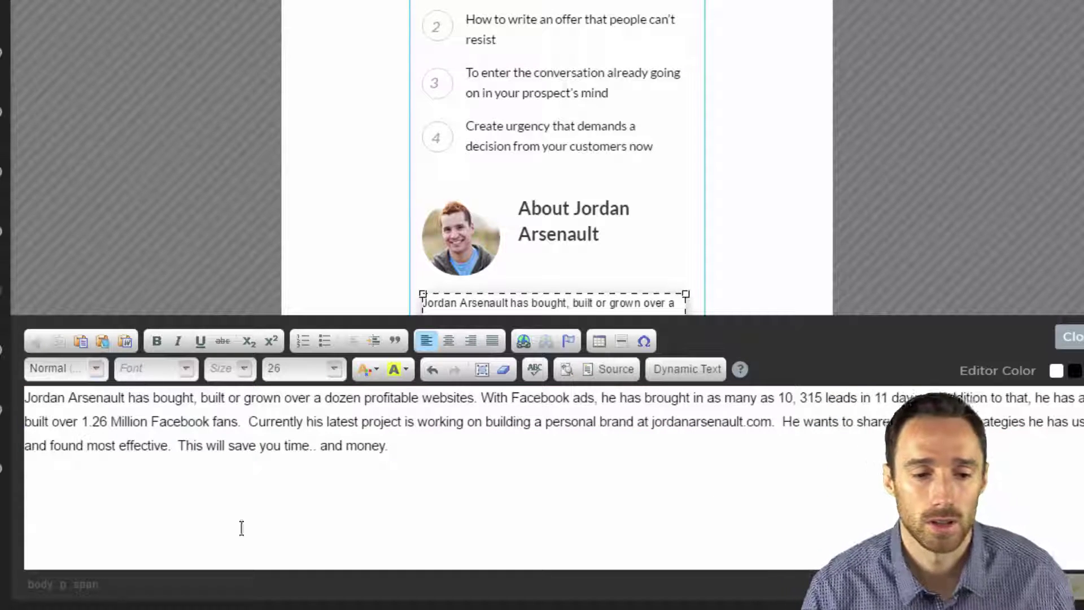
Set the presenter's bio paragraph to the div-based Normal paragraph format and the Lato font
{"action": "triple_click", "coordinate": [91, 398]}
{"action": "left_click", "coordinate": [83, 376]}
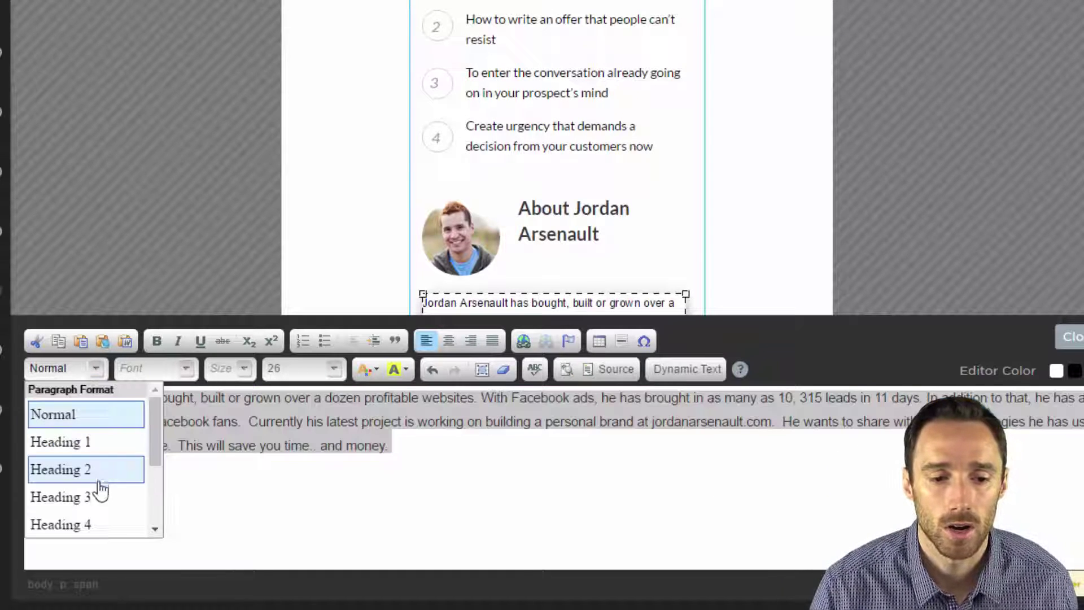
{"action": "scroll", "coordinate": [97, 494], "scroll_direction": "down", "scroll_amount": 2}
{"action": "left_click", "coordinate": [92, 524]}
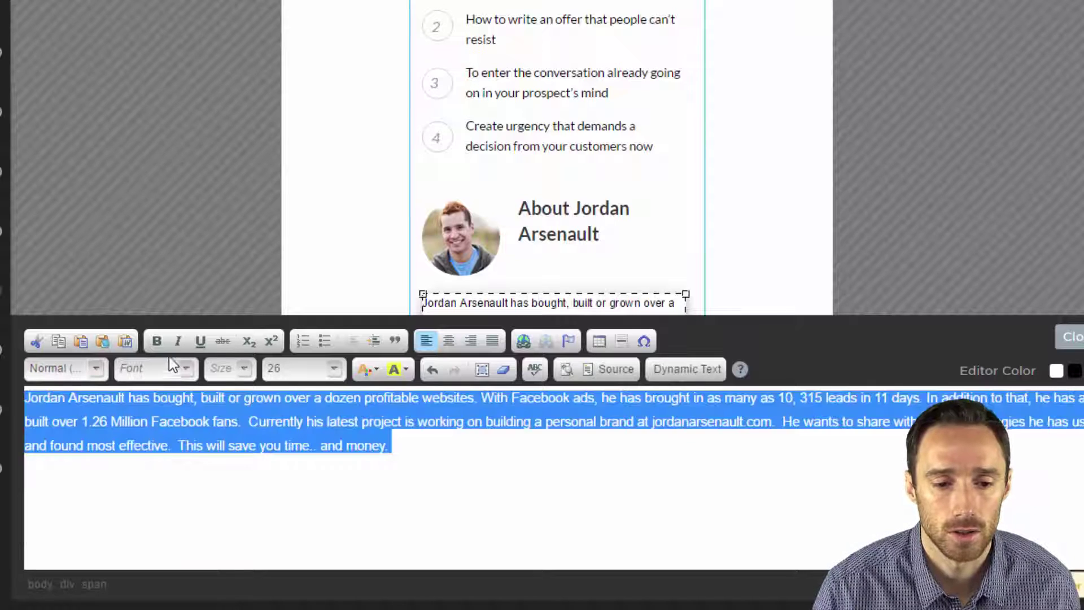
{"action": "left_click", "coordinate": [167, 368]}
{"action": "scroll", "coordinate": [181, 447], "scroll_direction": "down", "scroll_amount": 2}
{"action": "scroll", "coordinate": [181, 446], "scroll_direction": "down", "scroll_amount": 4}
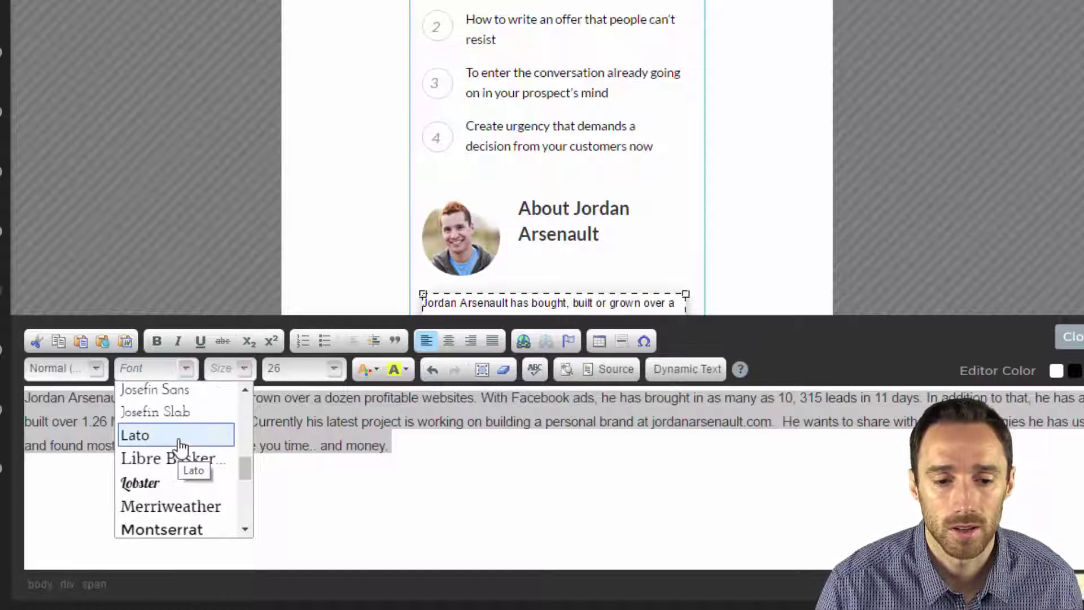
{"action": "scroll", "coordinate": [176, 474], "scroll_direction": "up", "scroll_amount": 2}
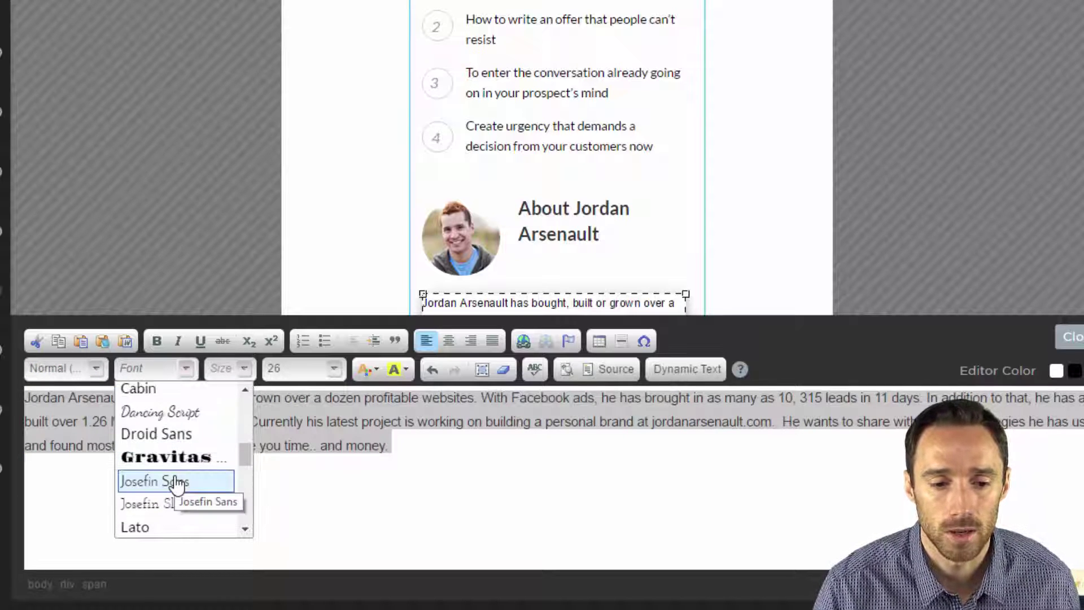
{"action": "left_click", "coordinate": [161, 529]}
Set the presenter's bio text to size 14 with a line height of 20
{"action": "left_click", "coordinate": [239, 378]}
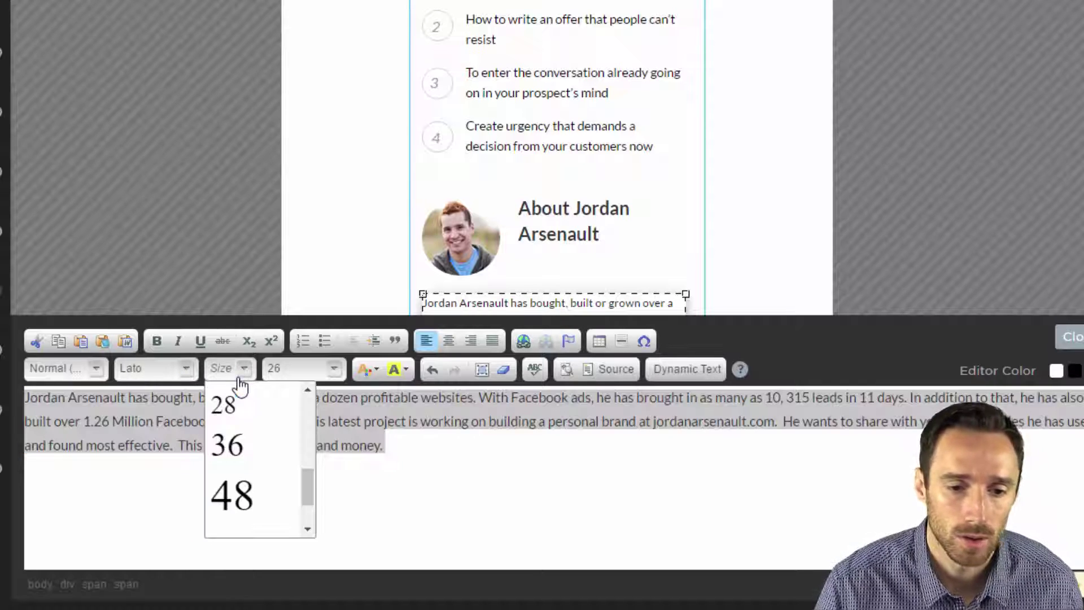
{"action": "scroll", "coordinate": [249, 414], "scroll_direction": "up", "scroll_amount": 3}
{"action": "left_click", "coordinate": [254, 403]}
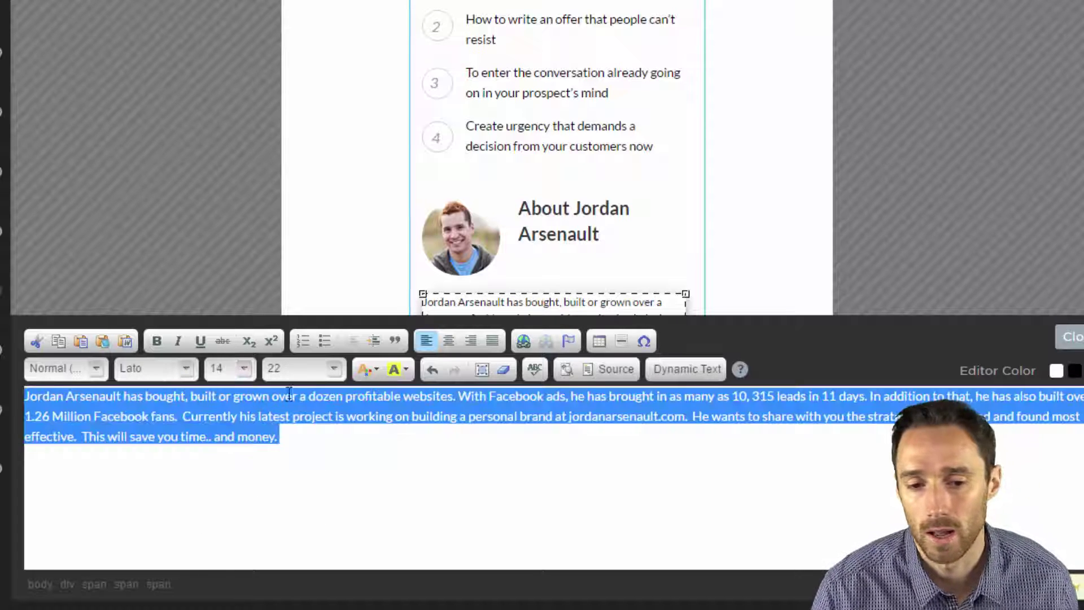
{"action": "left_click", "coordinate": [306, 368]}
{"action": "left_click", "coordinate": [277, 408]}
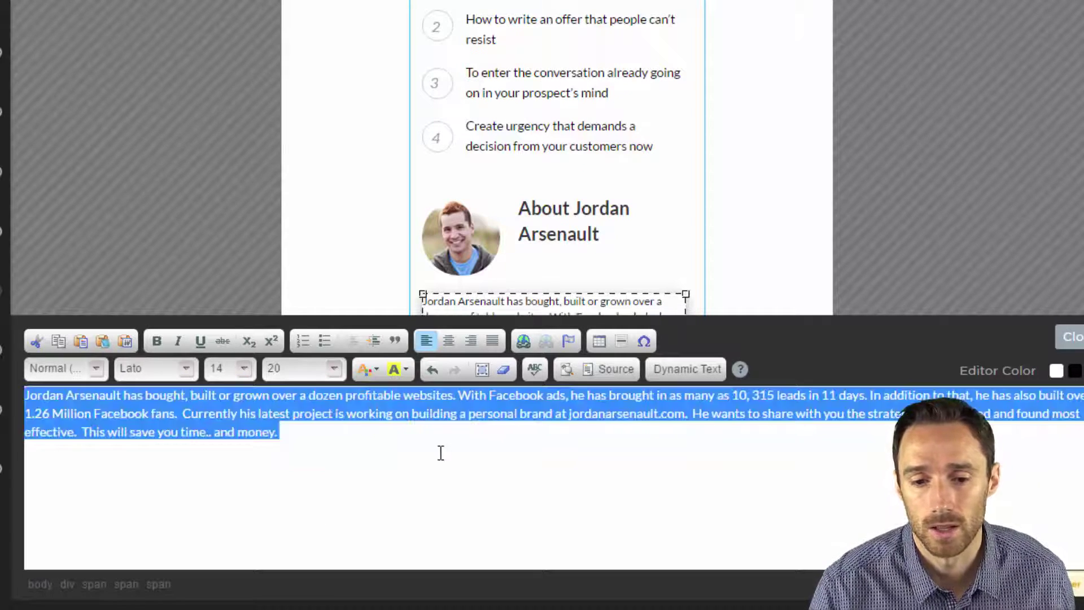
{"action": "left_click", "coordinate": [771, 437]}
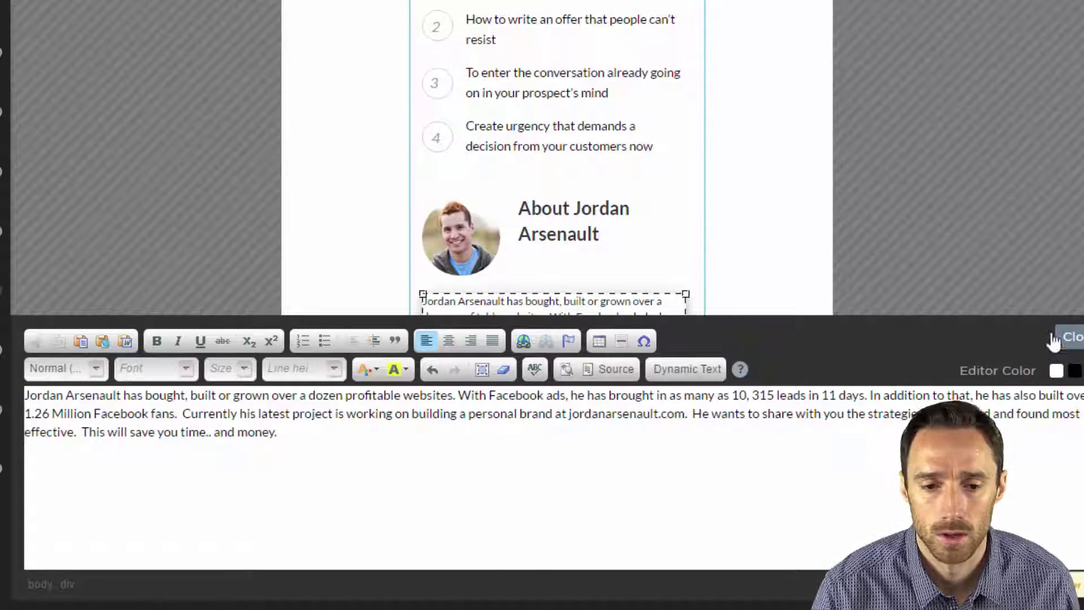